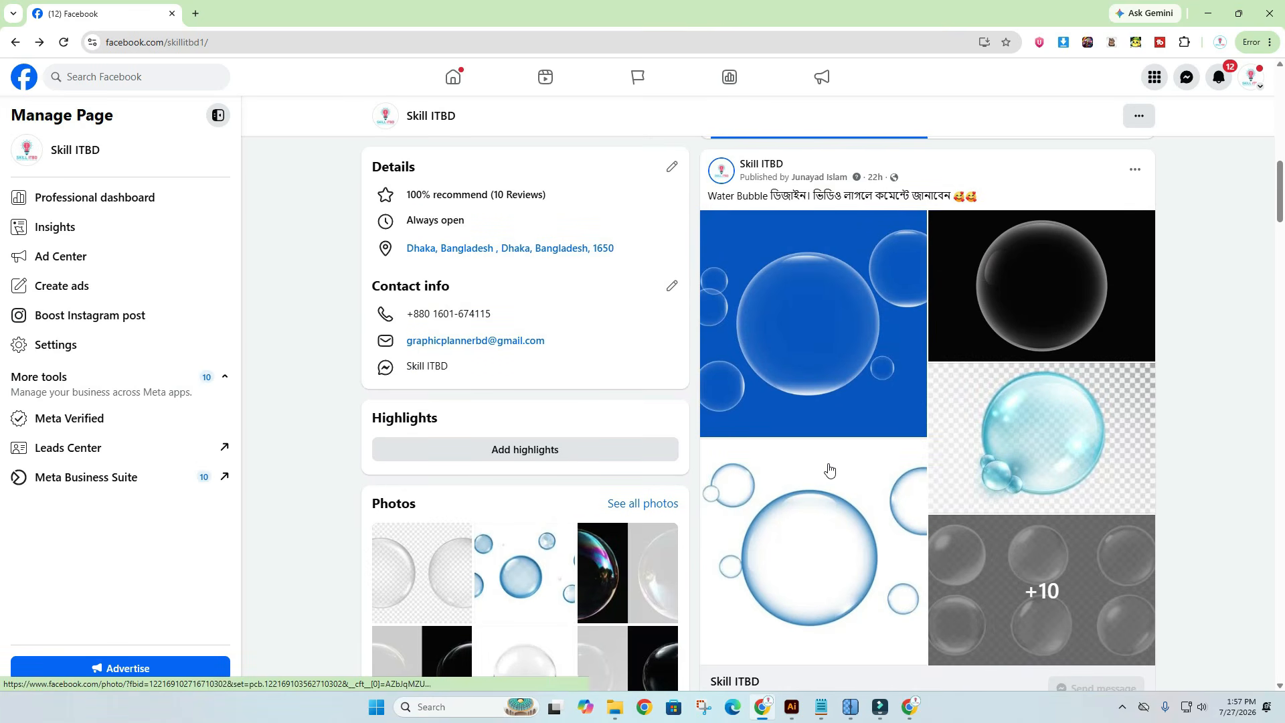
Switch to Illustrator and examine the three finished water bubble designs on the black, blue and white backgrounds.
left_click(792, 707)
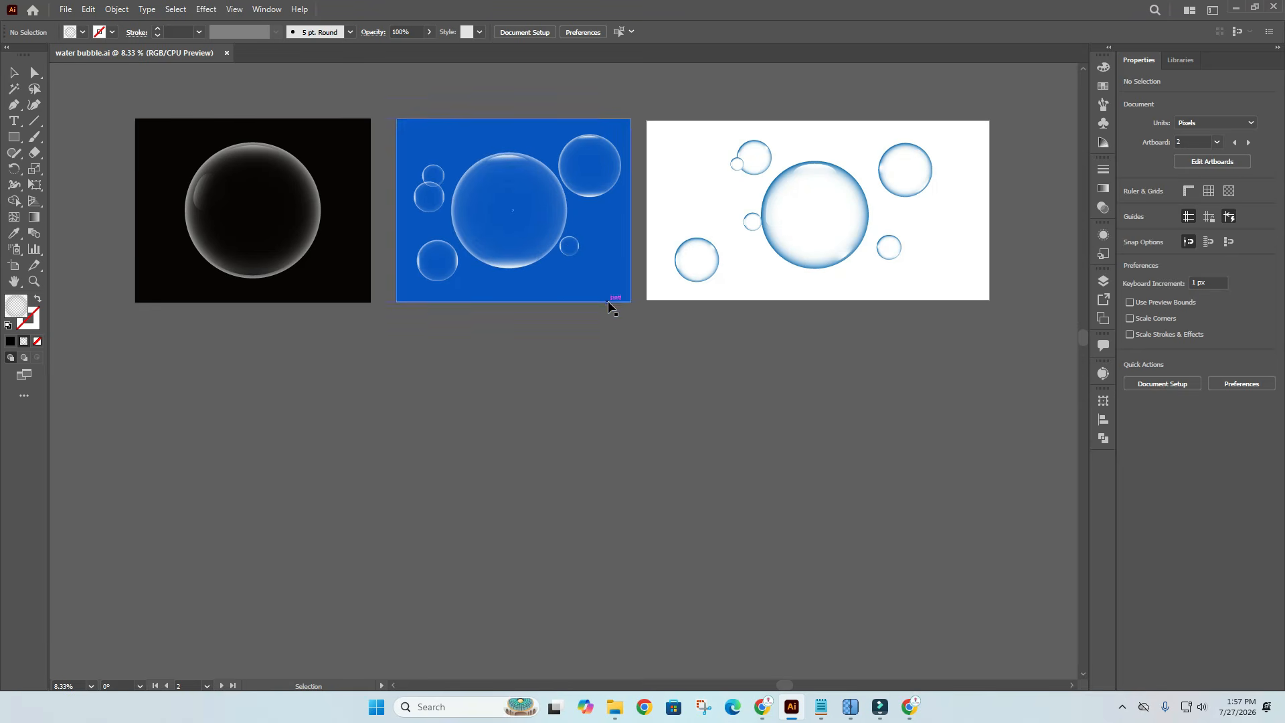
scroll(540, 430, "right", 2)
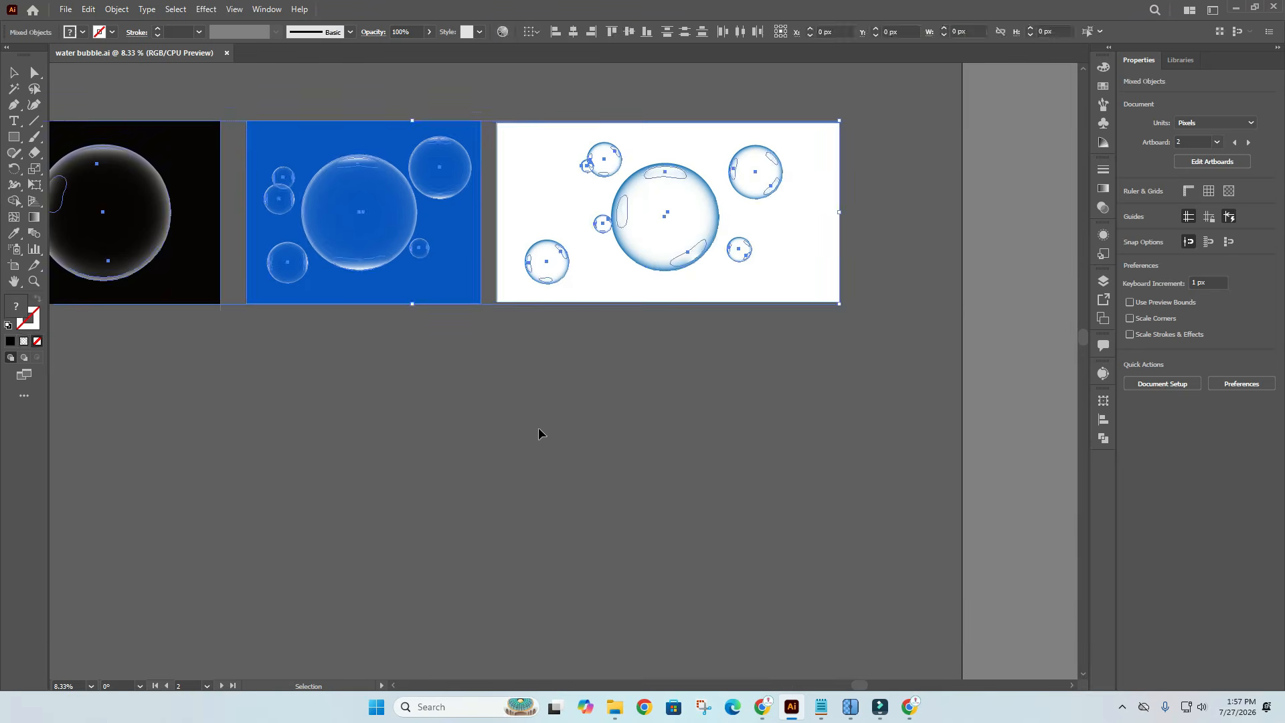
scroll(470, 401, "left", 6)
scroll(740, 365, "right", 5)
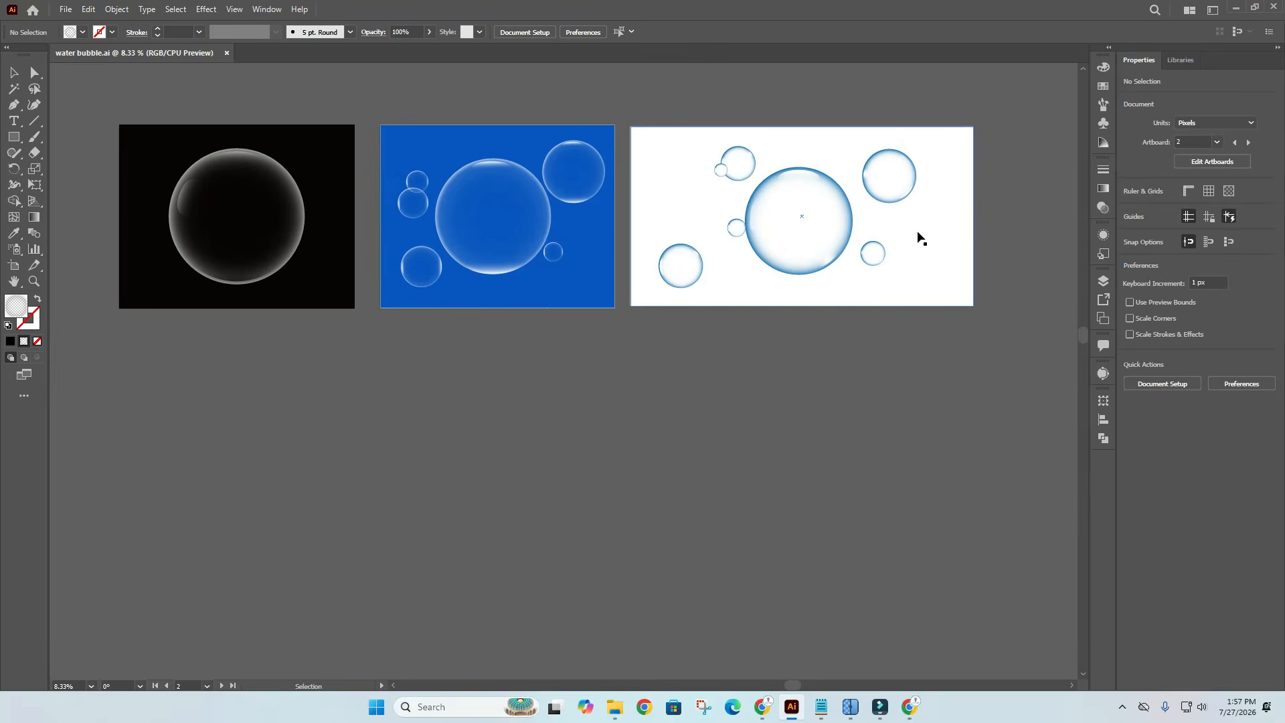
left_click(918, 234)
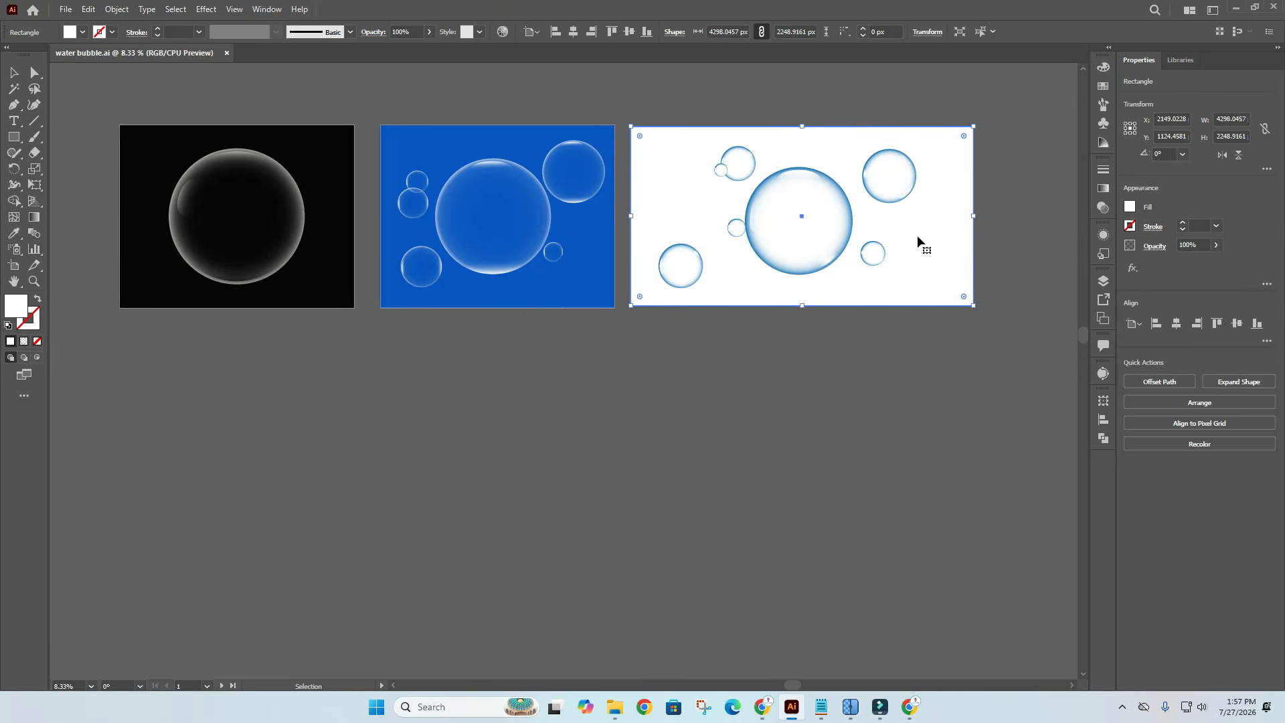
left_click_drag(214, 100, 975, 355)
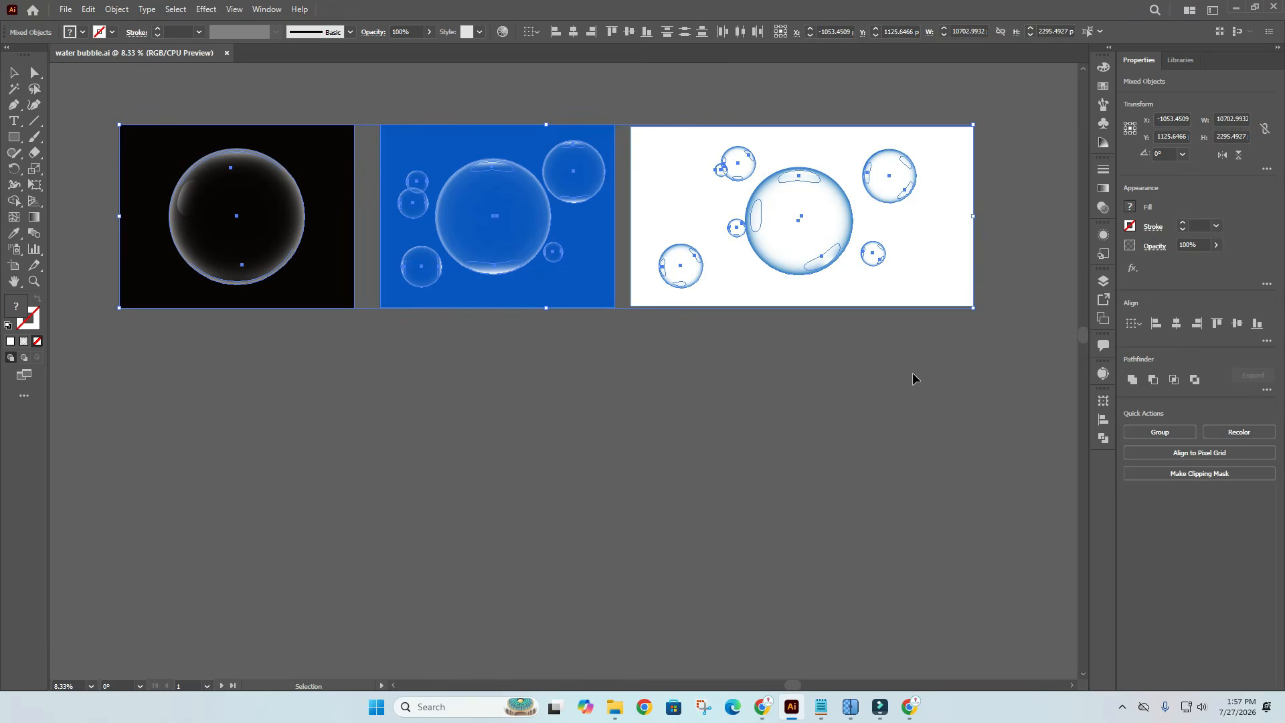
left_click(838, 431)
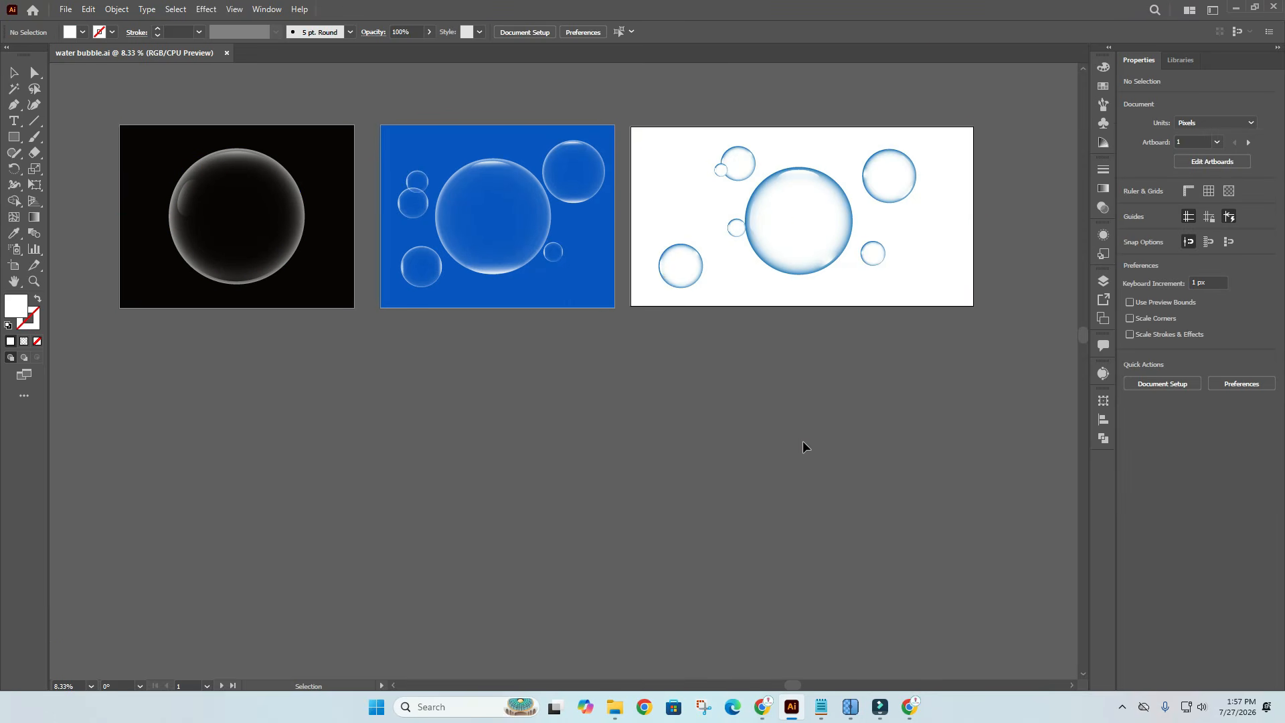
scroll(474, 454, "down", 1)
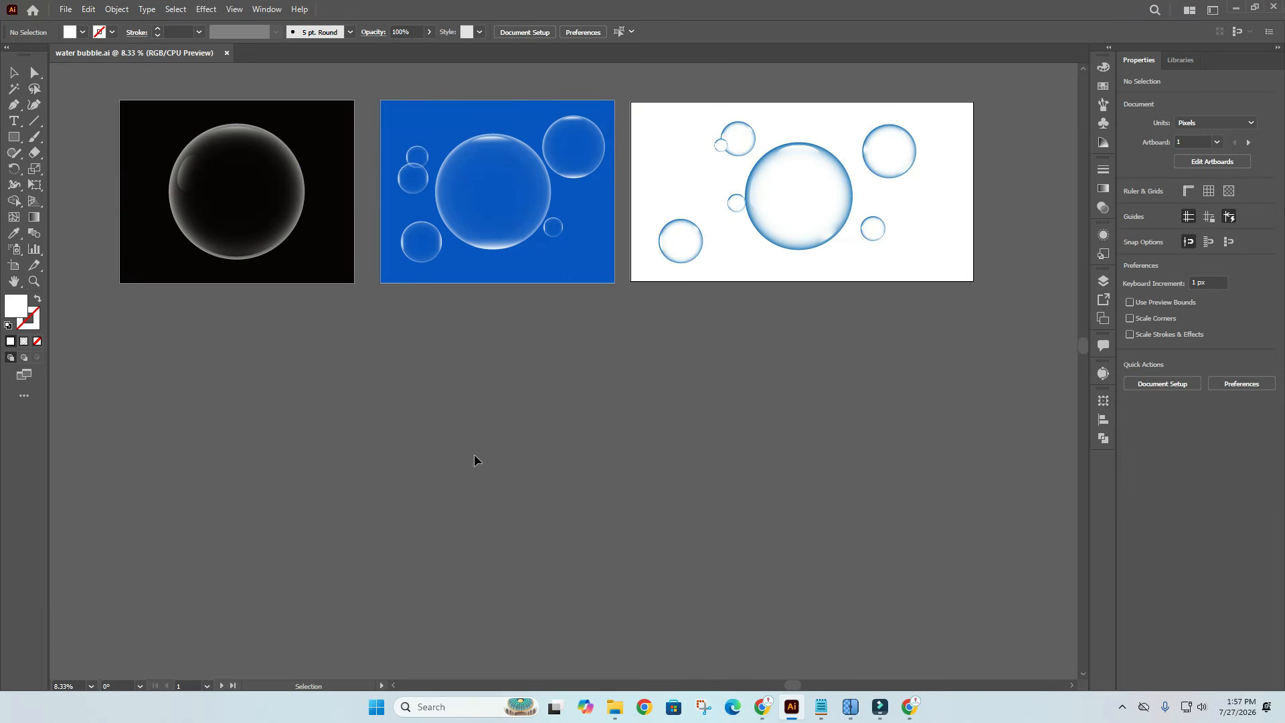
Duplicate the black background rectangle directly below the original black bubble design.
left_click(324, 272)
left_click_drag(323, 273, 324, 459)
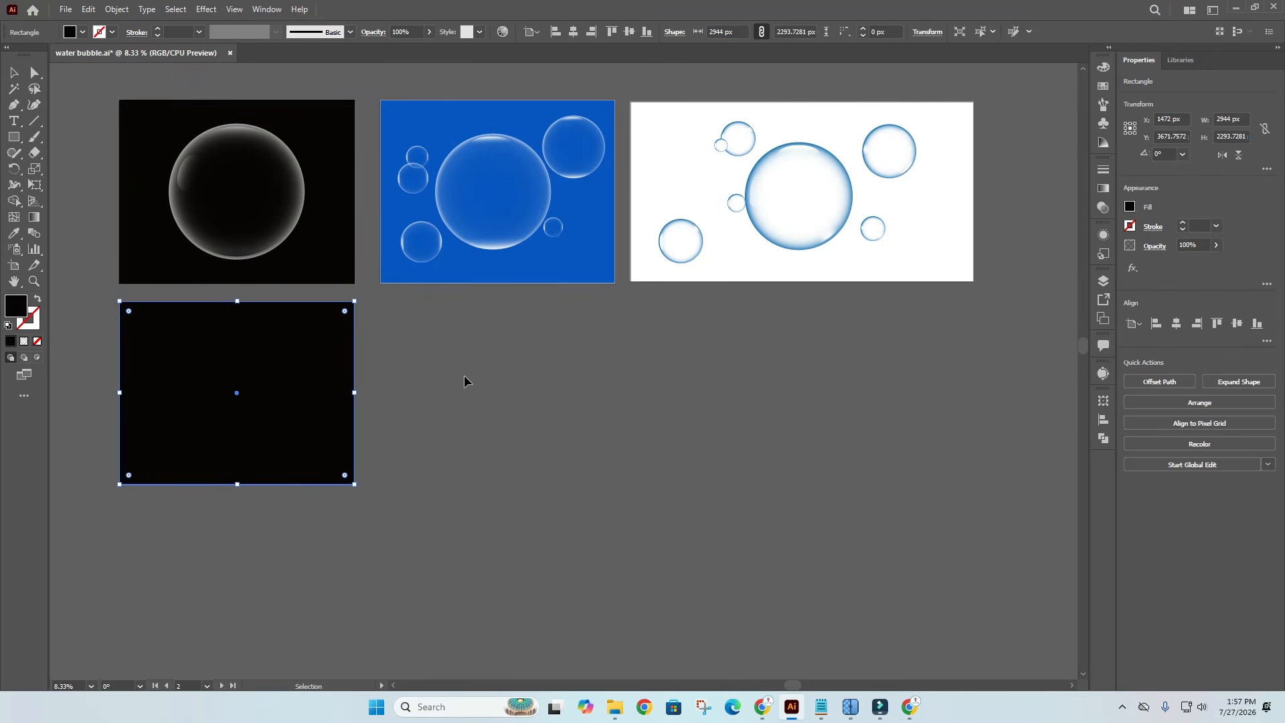
left_click_drag(460, 376, 604, 369)
left_click(233, 144)
left_click(308, 276)
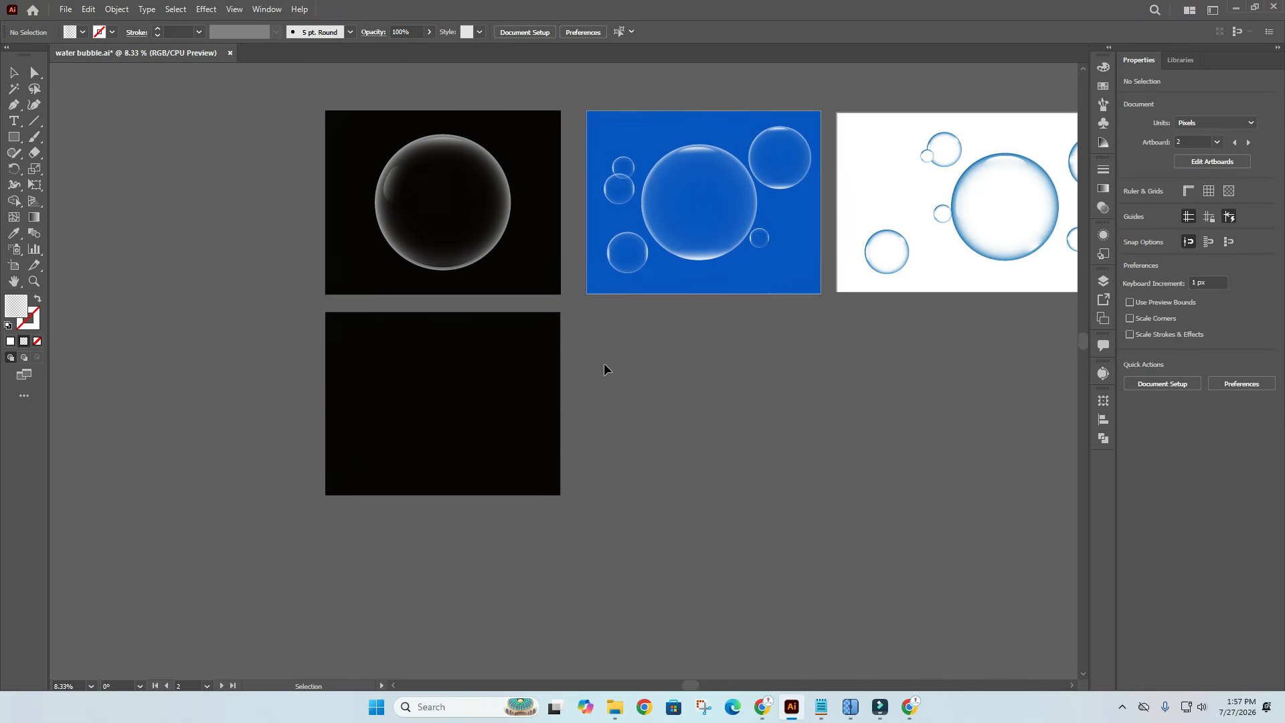
scroll(566, 363, "up", 1)
scroll(556, 355, "right", 2)
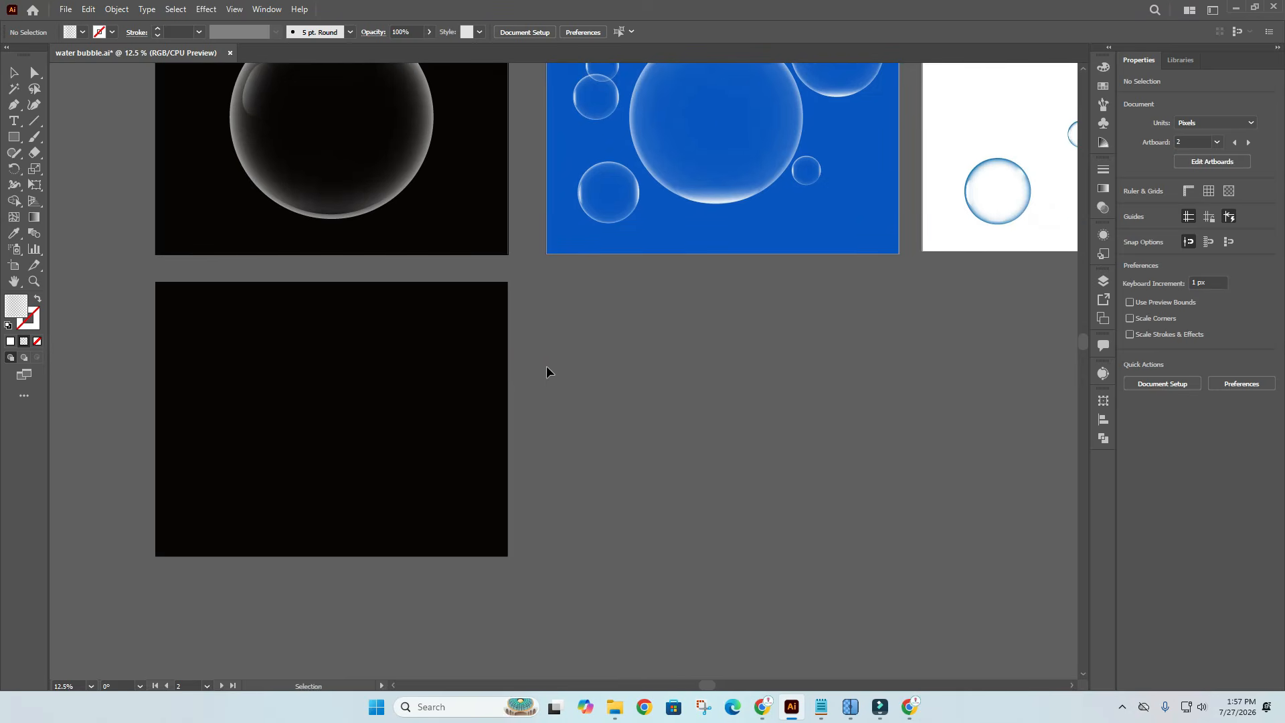
Draw a circle about 1678 px in diameter on the duplicated black rectangle and shift it slightly toward the rectangle's middle.
left_click_drag(16, 142, 67, 168)
left_click_drag(323, 408, 389, 510)
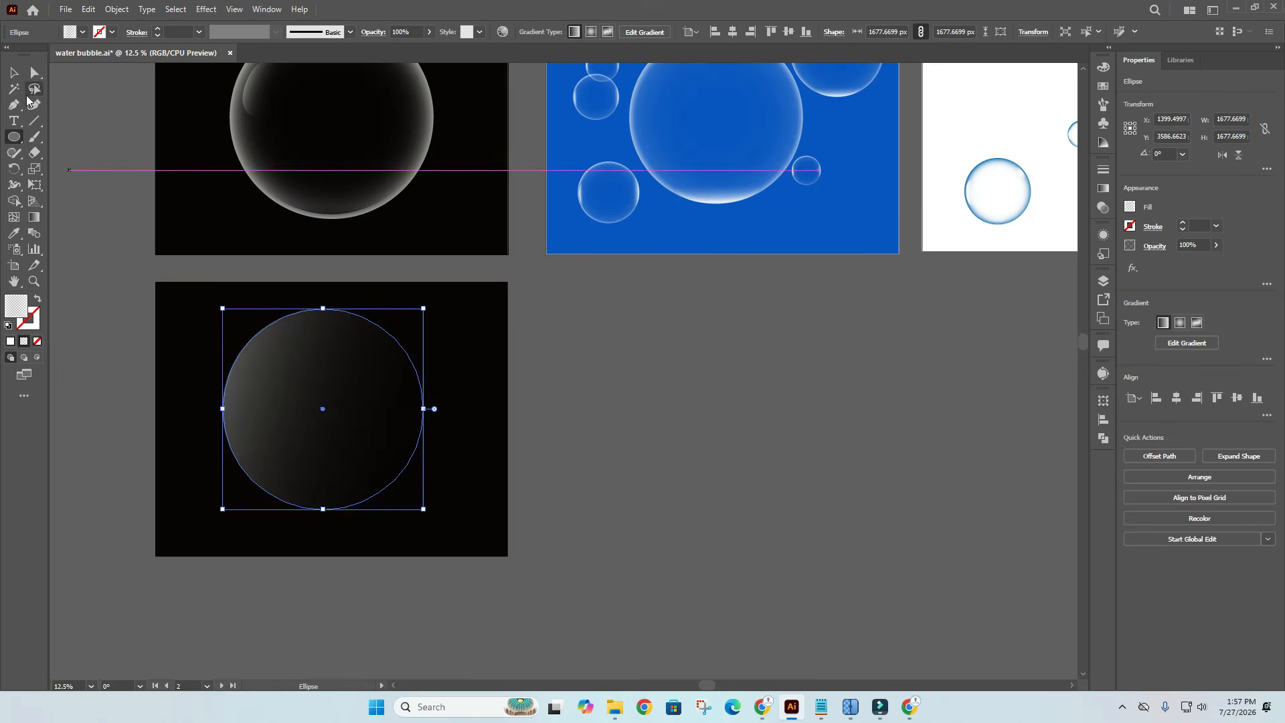
left_click(14, 72)
mouse_move(271, 375)
left_mouse_down()
mouse_move(290, 348)
mouse_move(264, 385)
left_mouse_up()
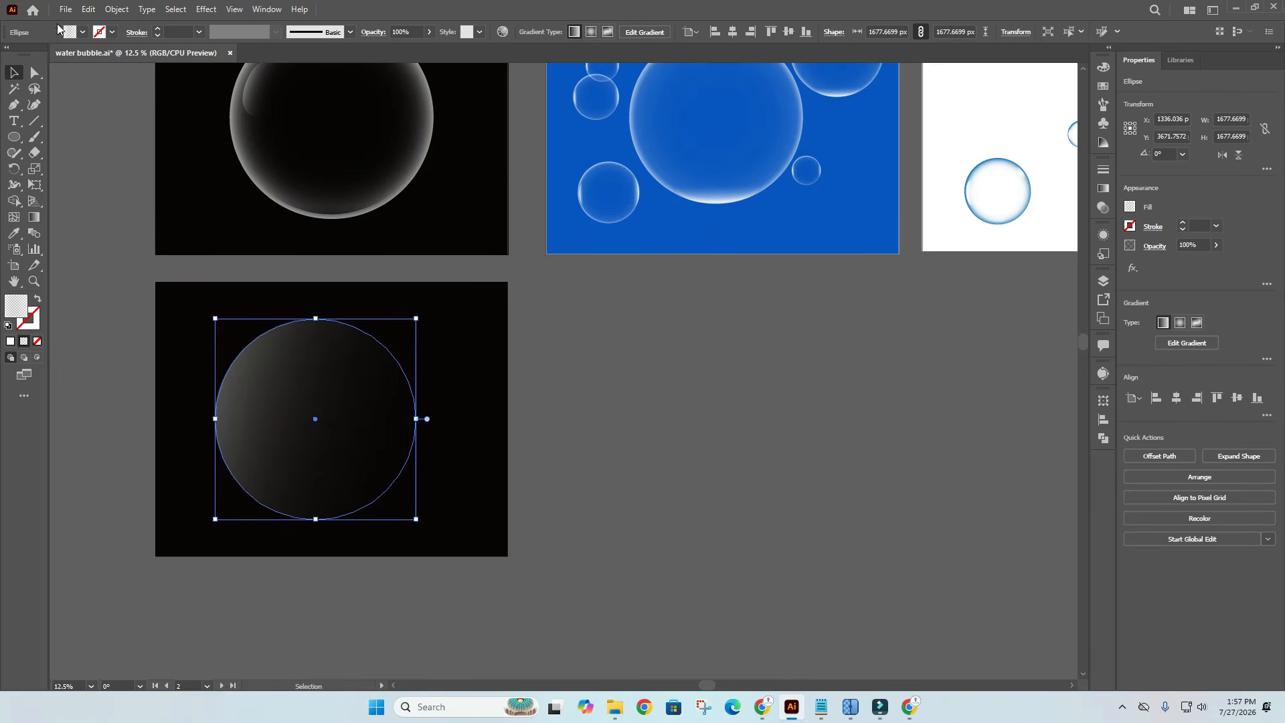
Fill the circle with solid white and reposition it near the middle of the black rectangle.
left_click(82, 32)
left_click(27, 55)
left_click(123, 307)
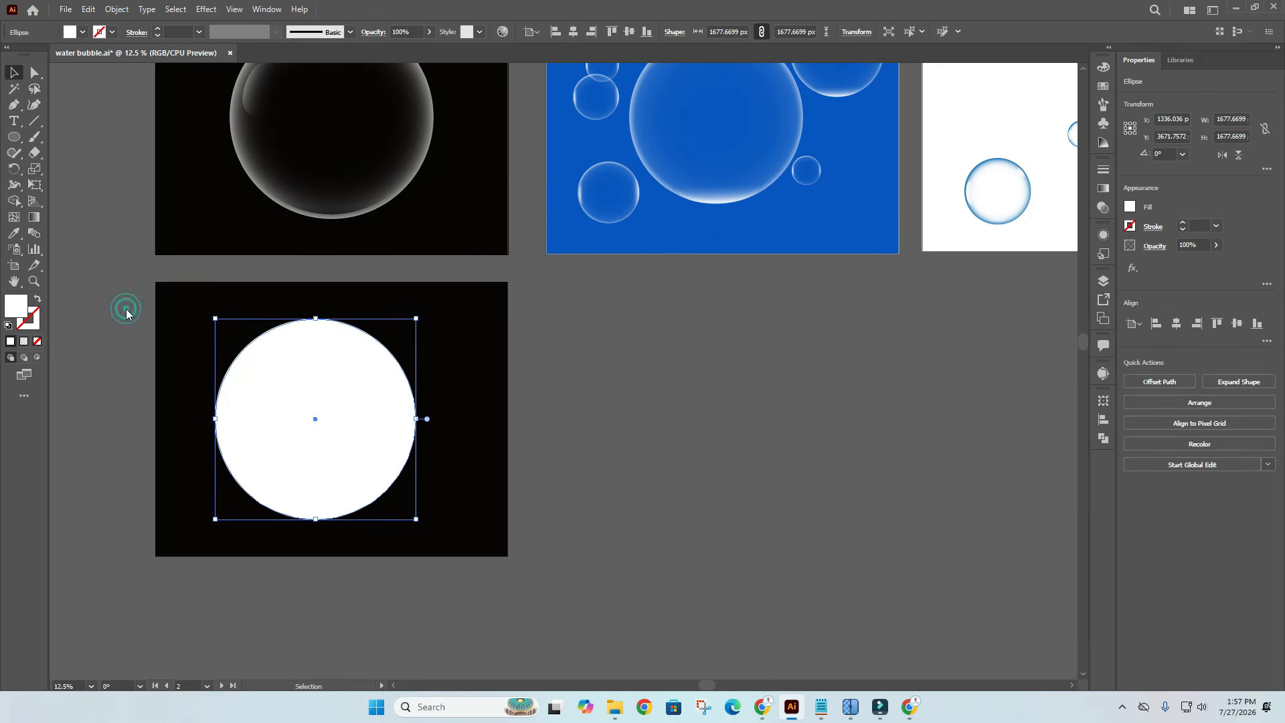
left_click(118, 273)
left_click(344, 407)
left_click_drag(339, 408, 371, 404)
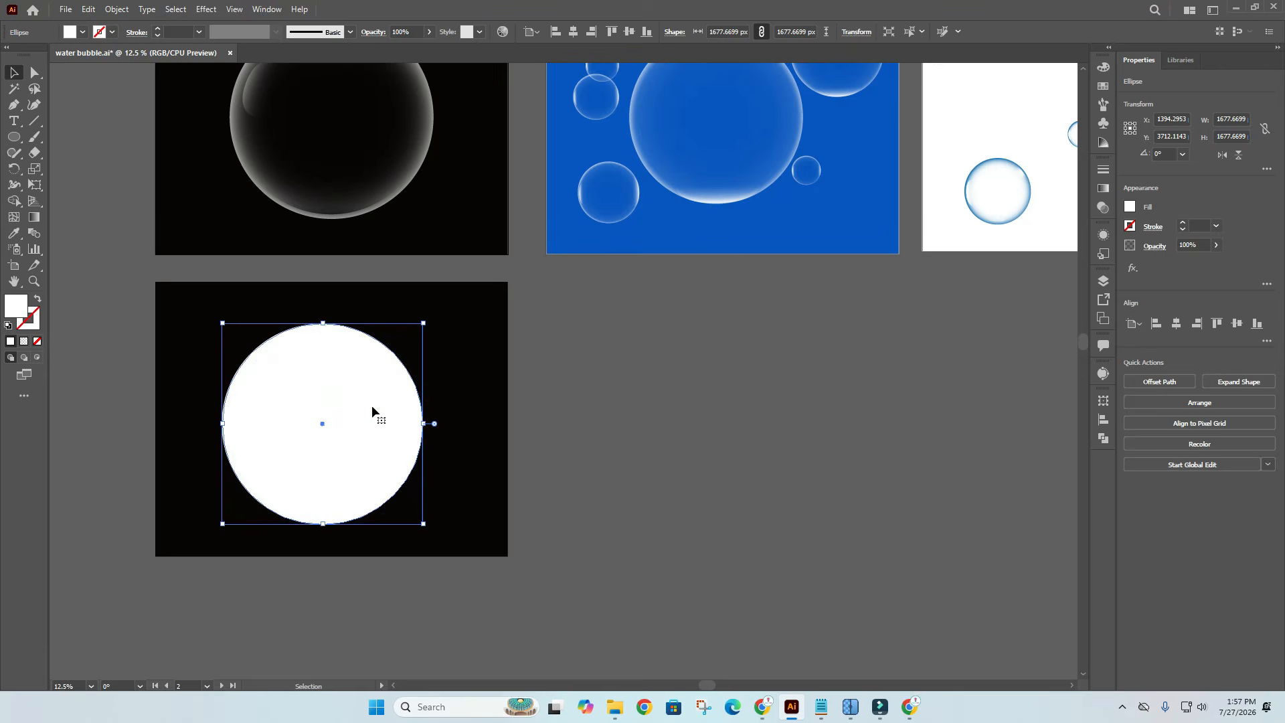
Apply a linear gradient to the circle and change its end color stop to black.
left_click(1104, 190)
left_click(996, 265)
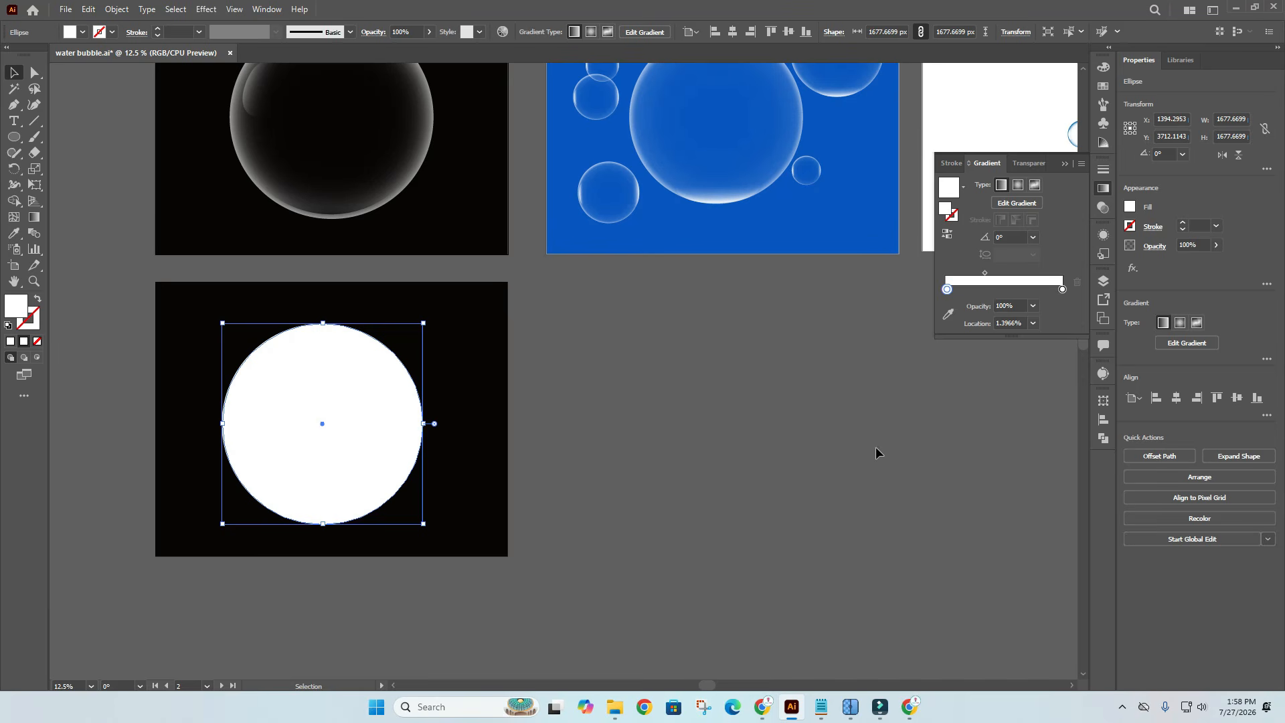
left_click(1063, 290)
double_click(1063, 290)
left_click(919, 331)
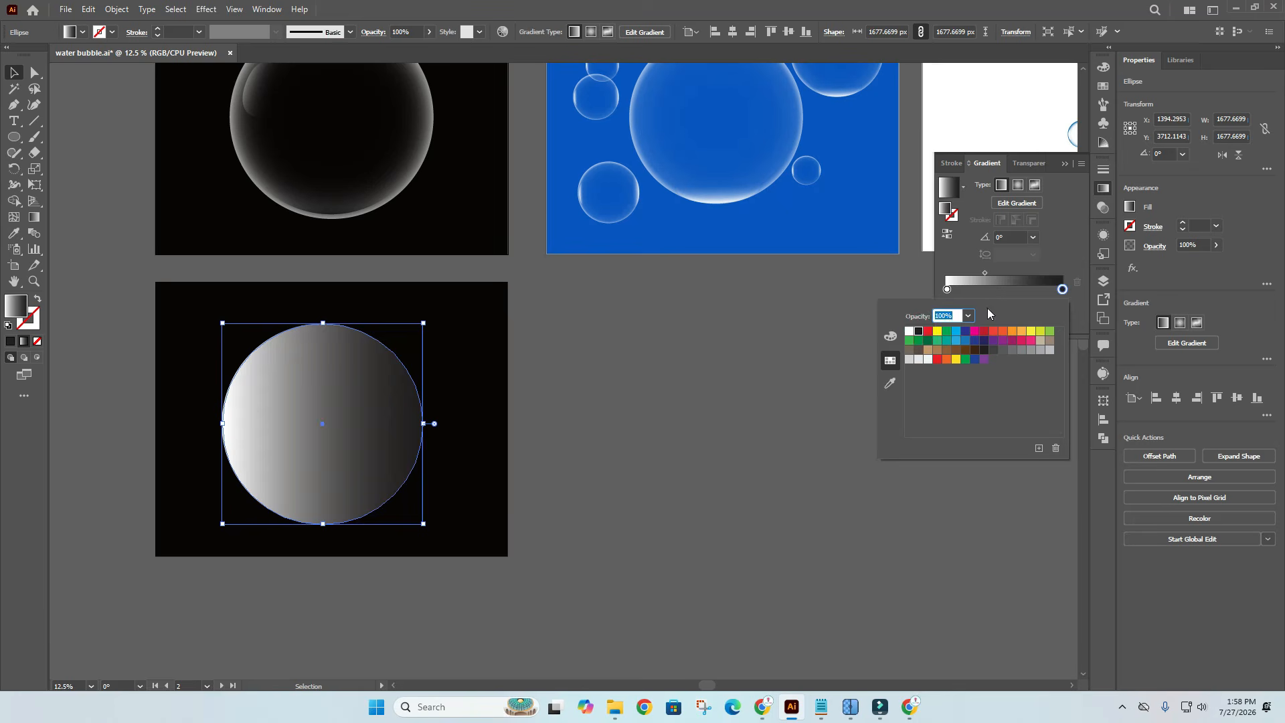
left_click(1004, 292)
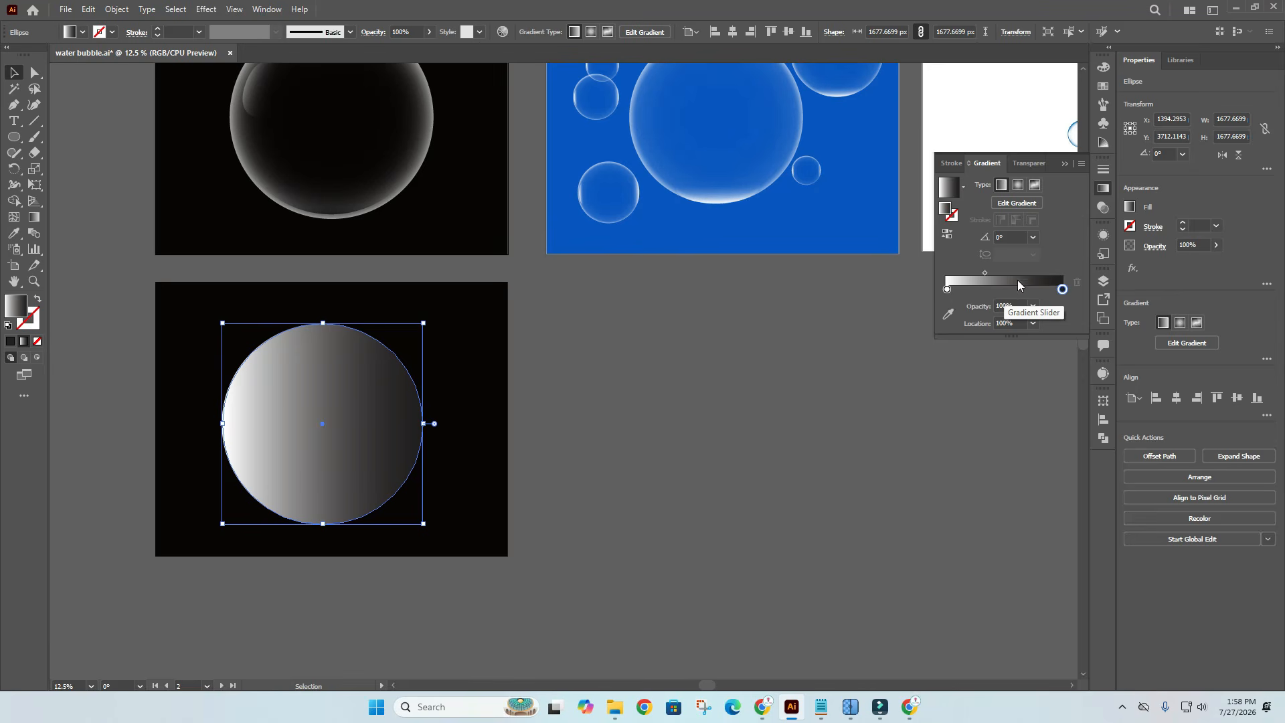
Make the circle's gradient radial and reversed, with its midpoint at about 80%.
left_click(1018, 185)
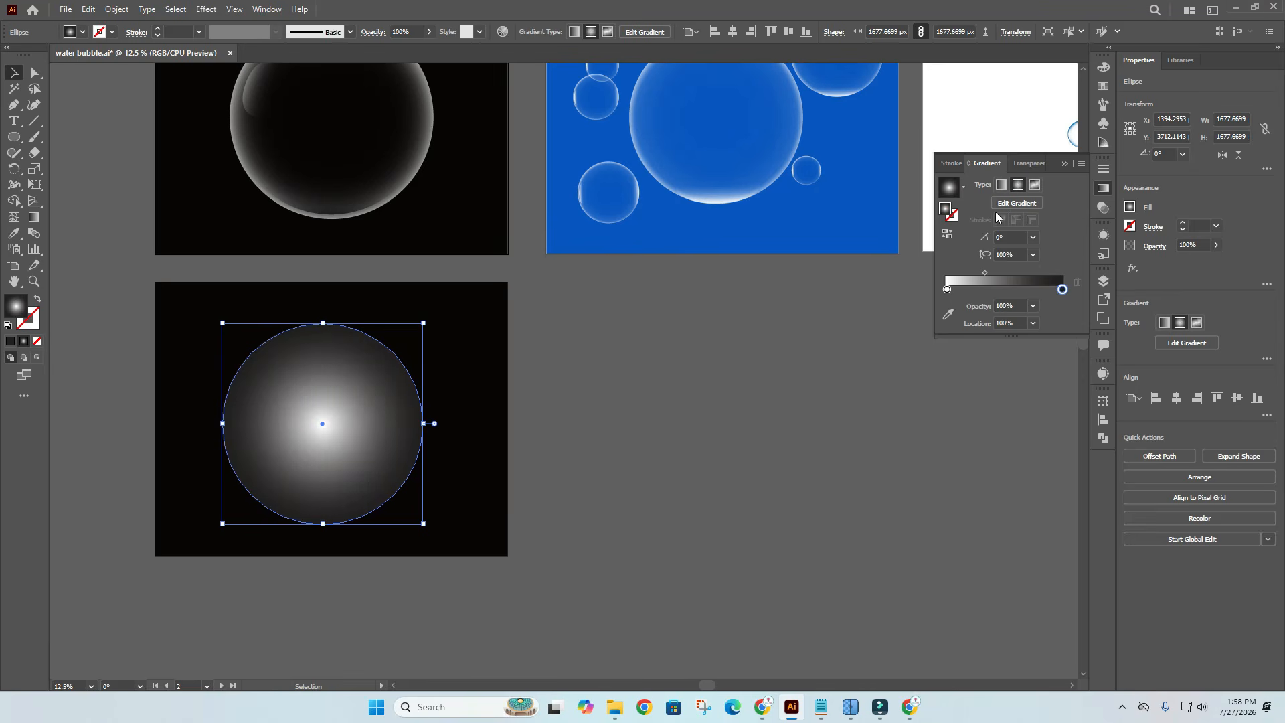
left_click(947, 234)
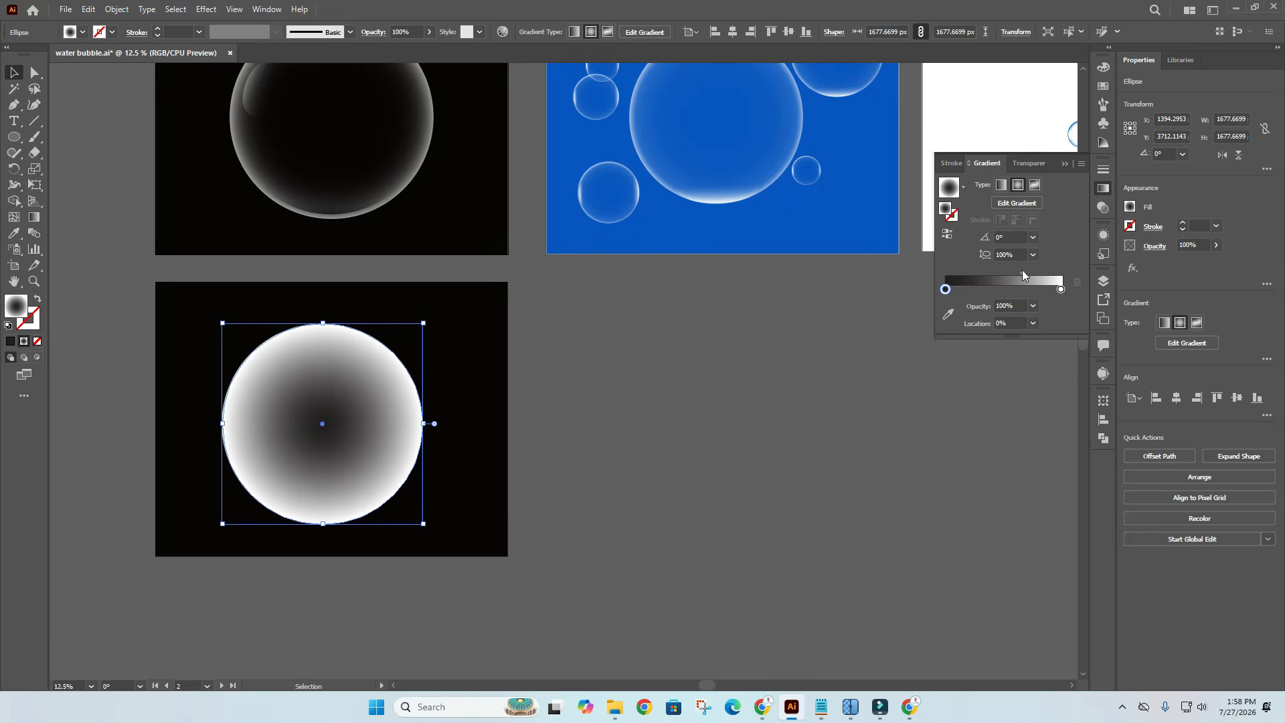
left_click_drag(1022, 276, 1038, 276)
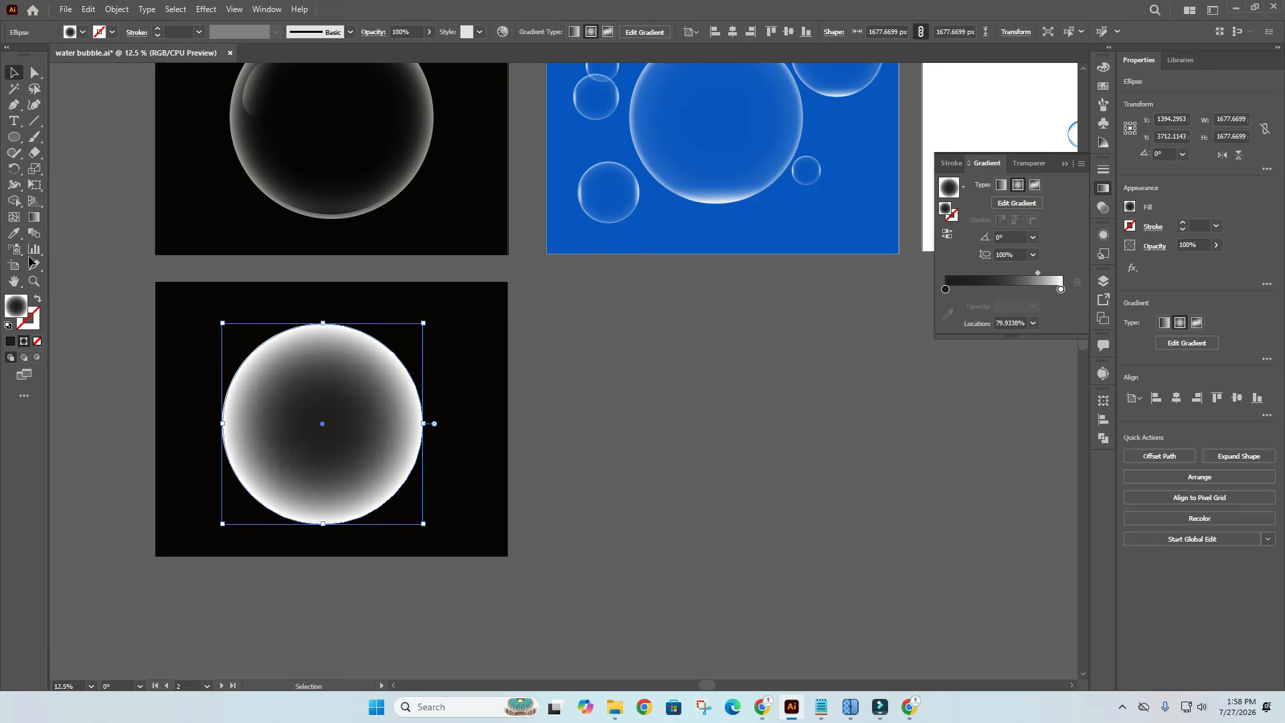
Move the gradient's dark stop outward from the circle's center with the Gradient tool to narrow the white rim.
left_click(34, 217)
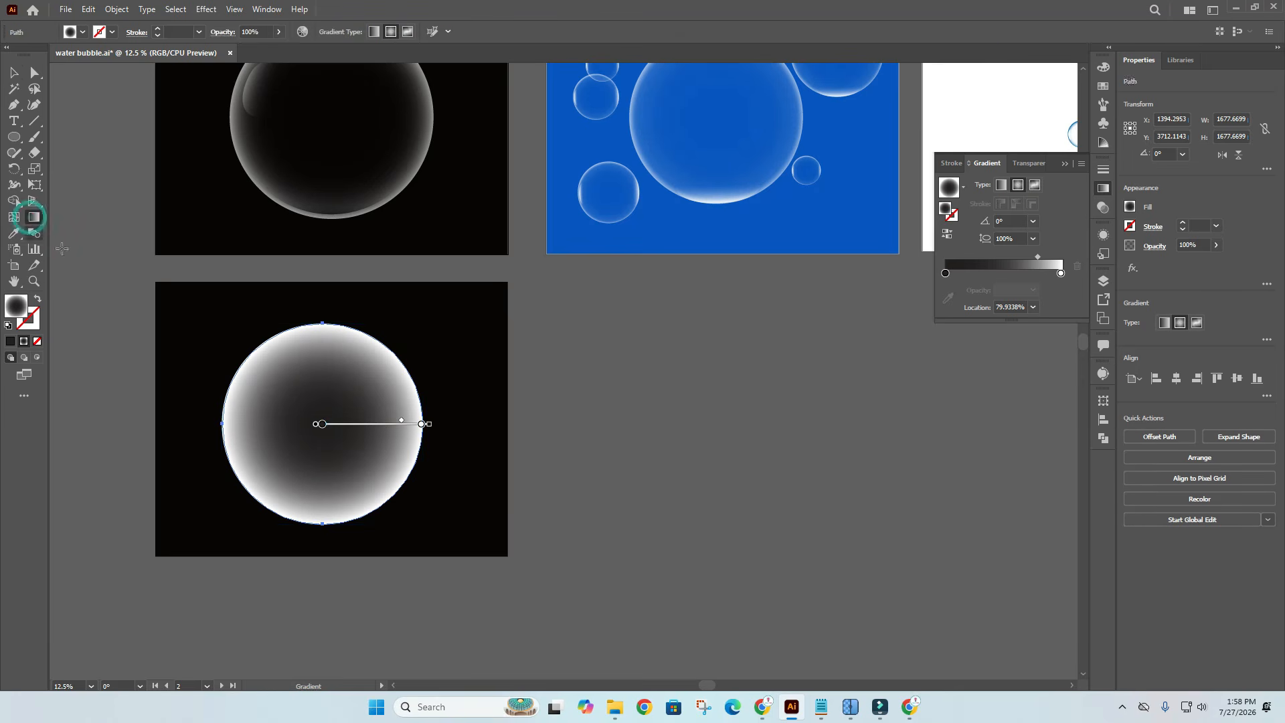
mouse_move(322, 423)
left_mouse_down()
mouse_move(408, 424)
mouse_move(398, 425)
left_mouse_up()
left_click(14, 72)
Try 30% opacity on the gradient's white outer stop, and settle on 40%.
left_click(1061, 289)
left_click(1034, 307)
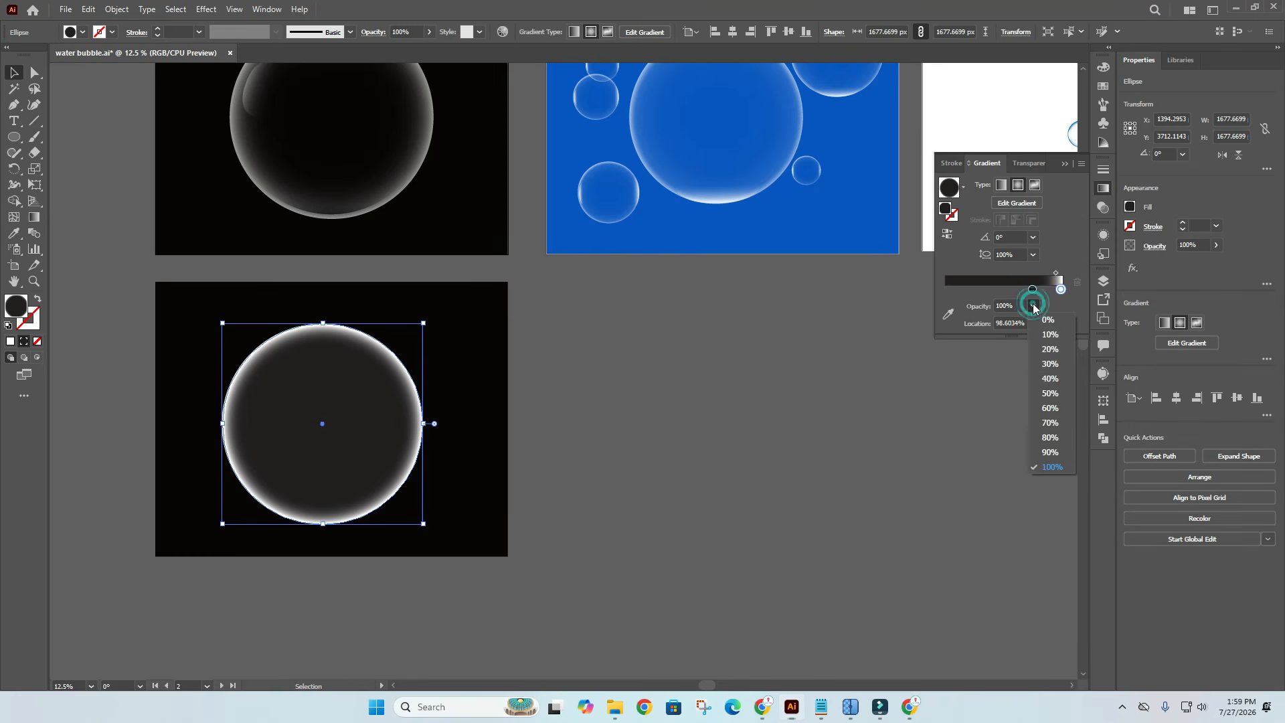
left_click(1053, 372)
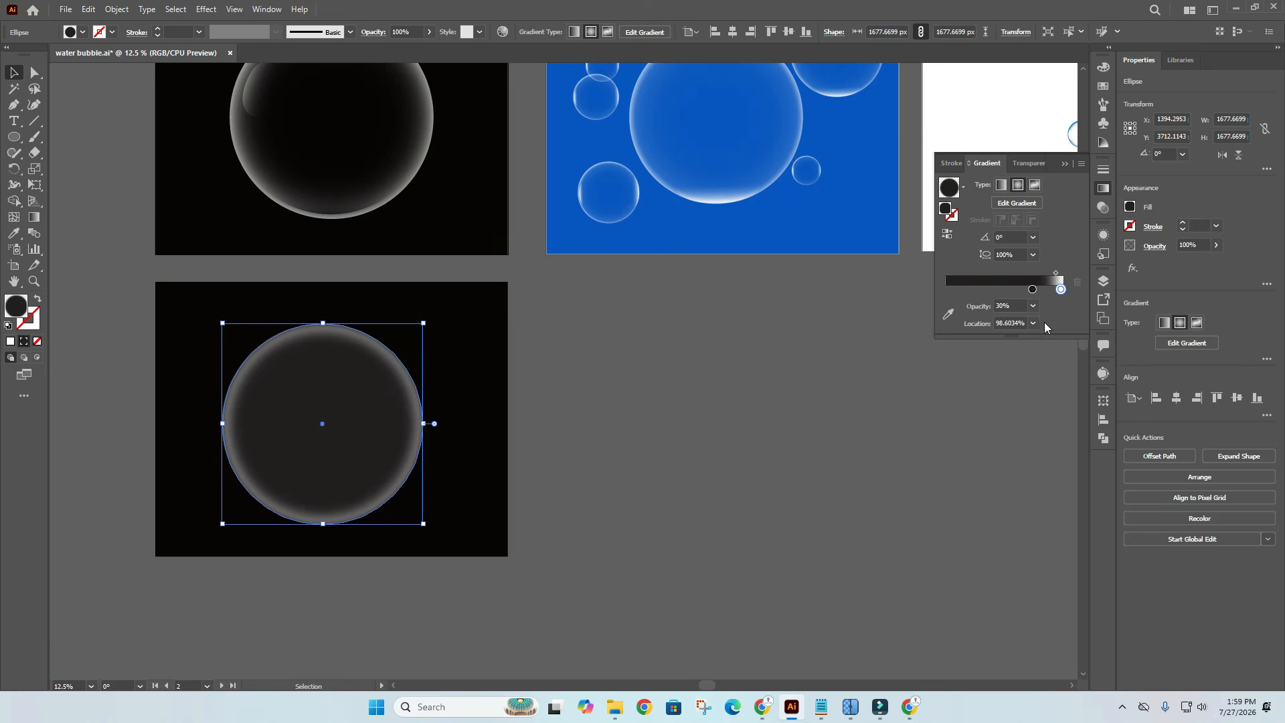
left_click(1034, 308)
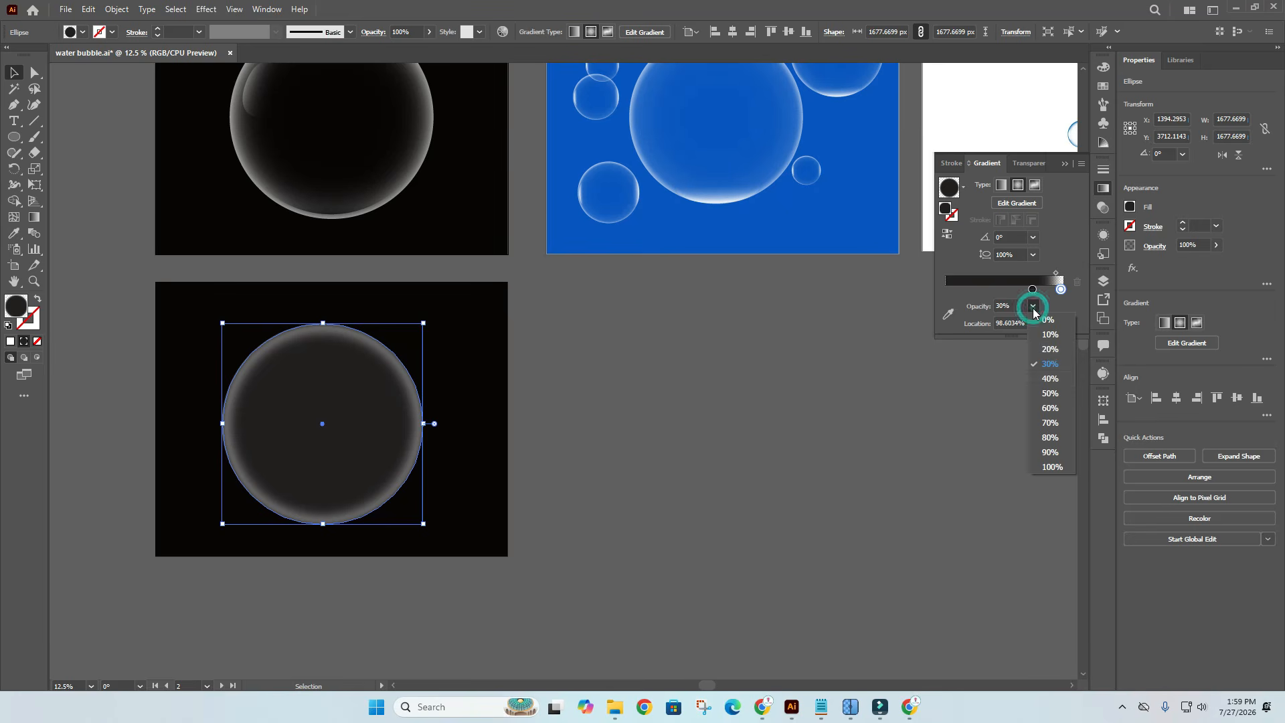
left_click(1052, 381)
left_click(813, 402)
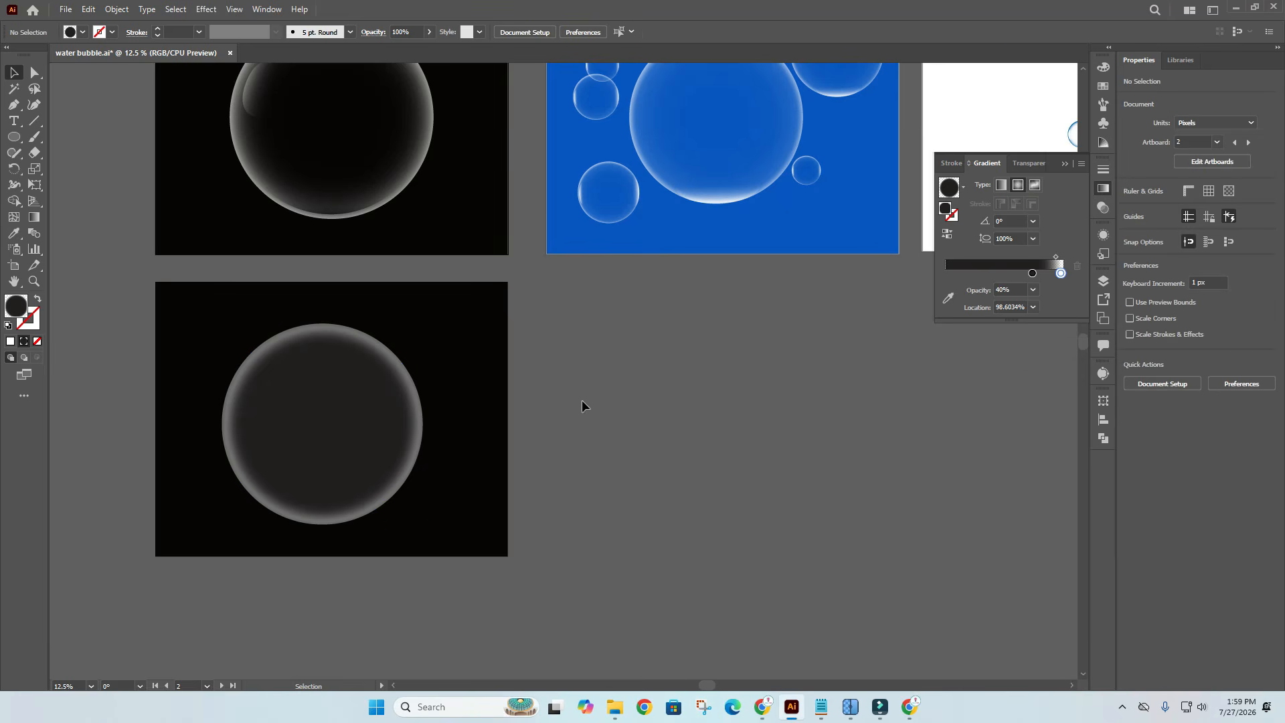
Move the circle gradient's dark stop inward to about 70% and set the white outer stop's opacity to 30%.
left_click_drag(582, 404, 664, 417)
left_click(503, 436)
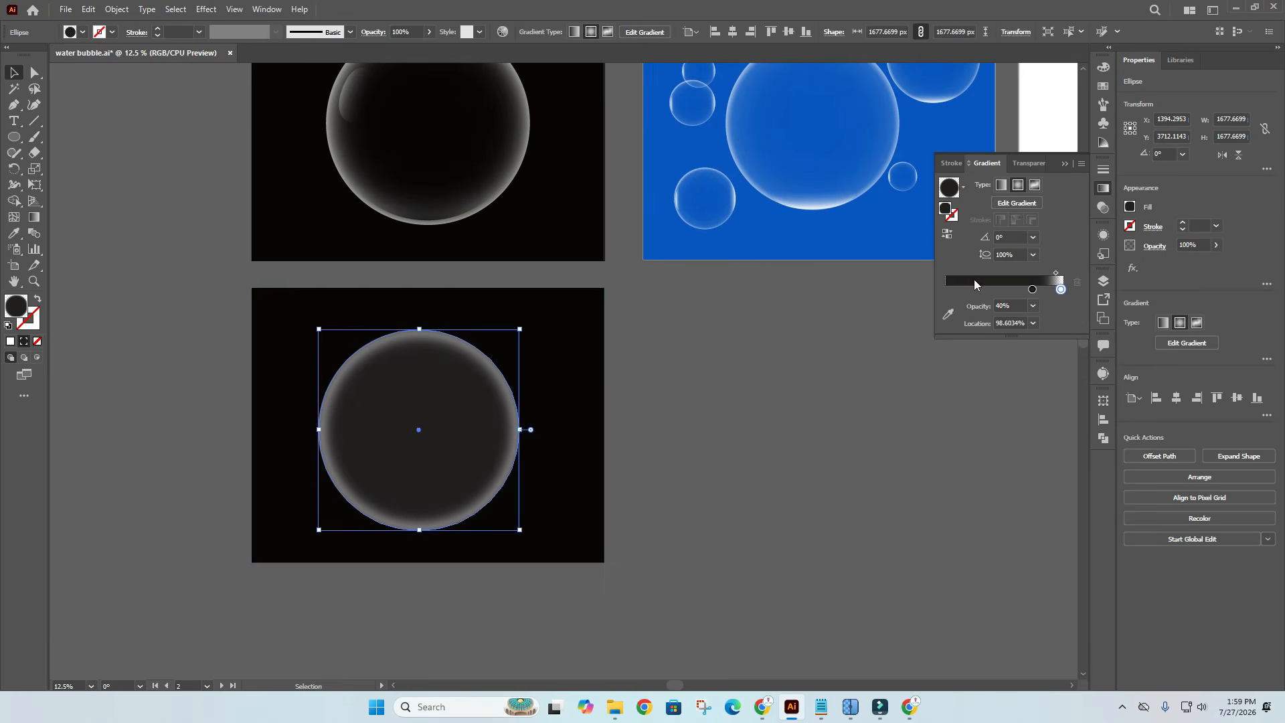
left_click_drag(1030, 288, 1022, 288)
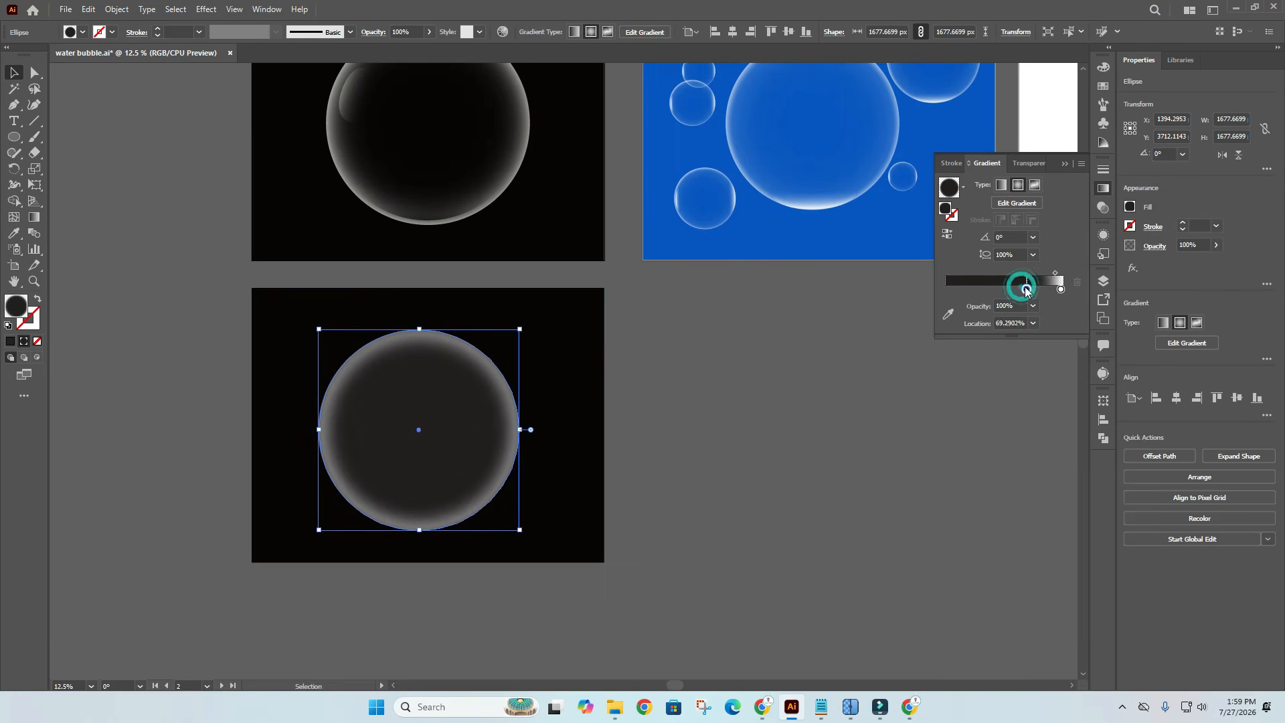
left_click(1061, 288)
left_click(1033, 306)
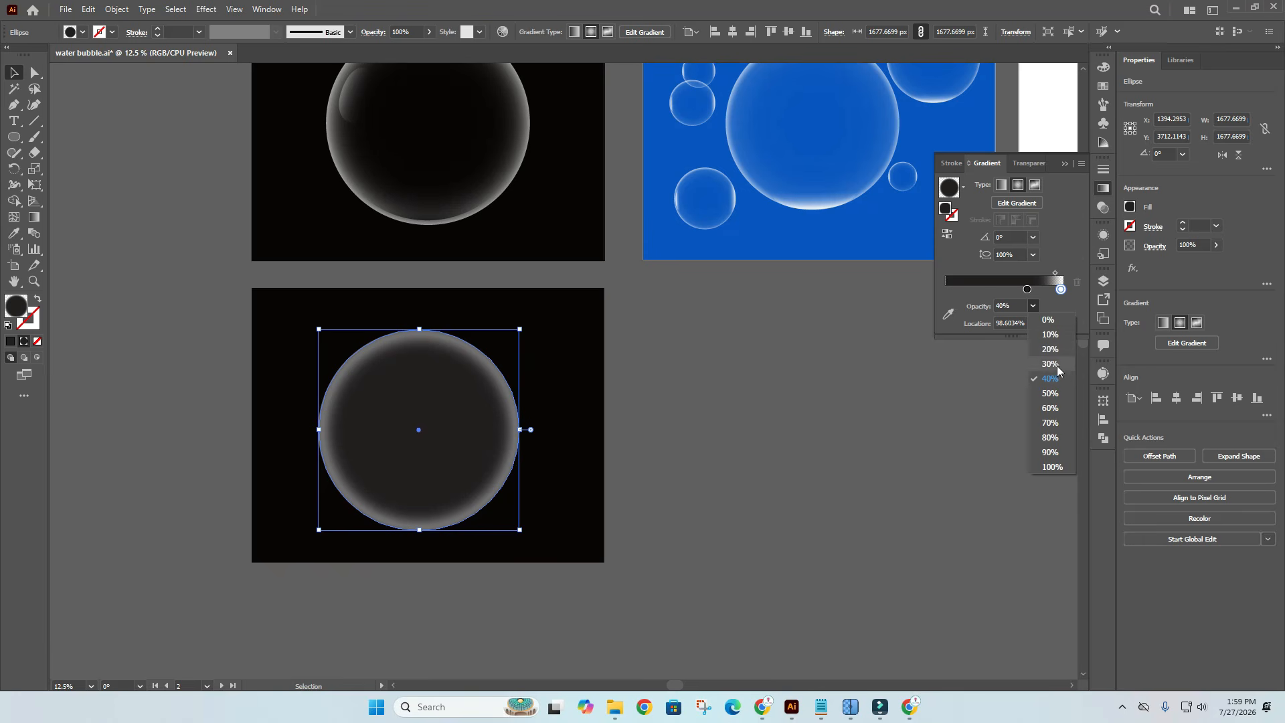
left_click(1051, 363)
Set the gradient's dark stop to 0% opacity and the white outer stop to 50% opacity.
left_click(1027, 288)
left_click(1033, 306)
left_click(1046, 322)
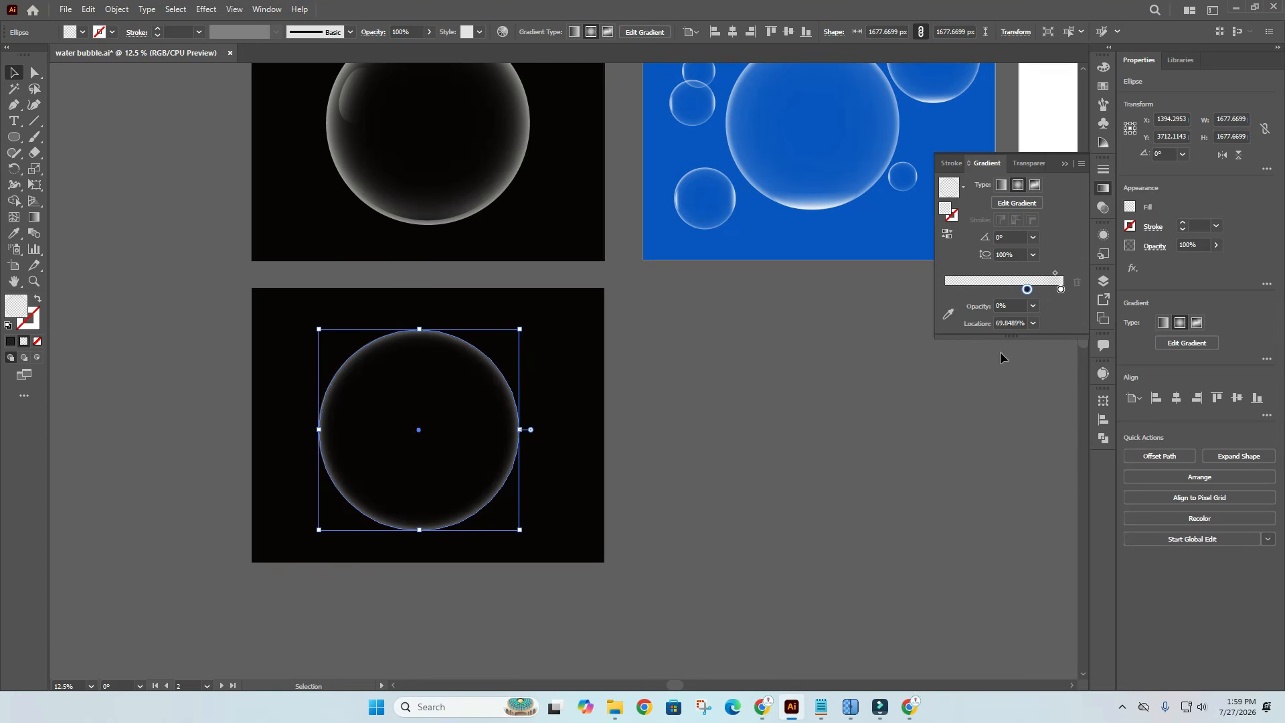
left_click(1061, 290)
left_click(1033, 305)
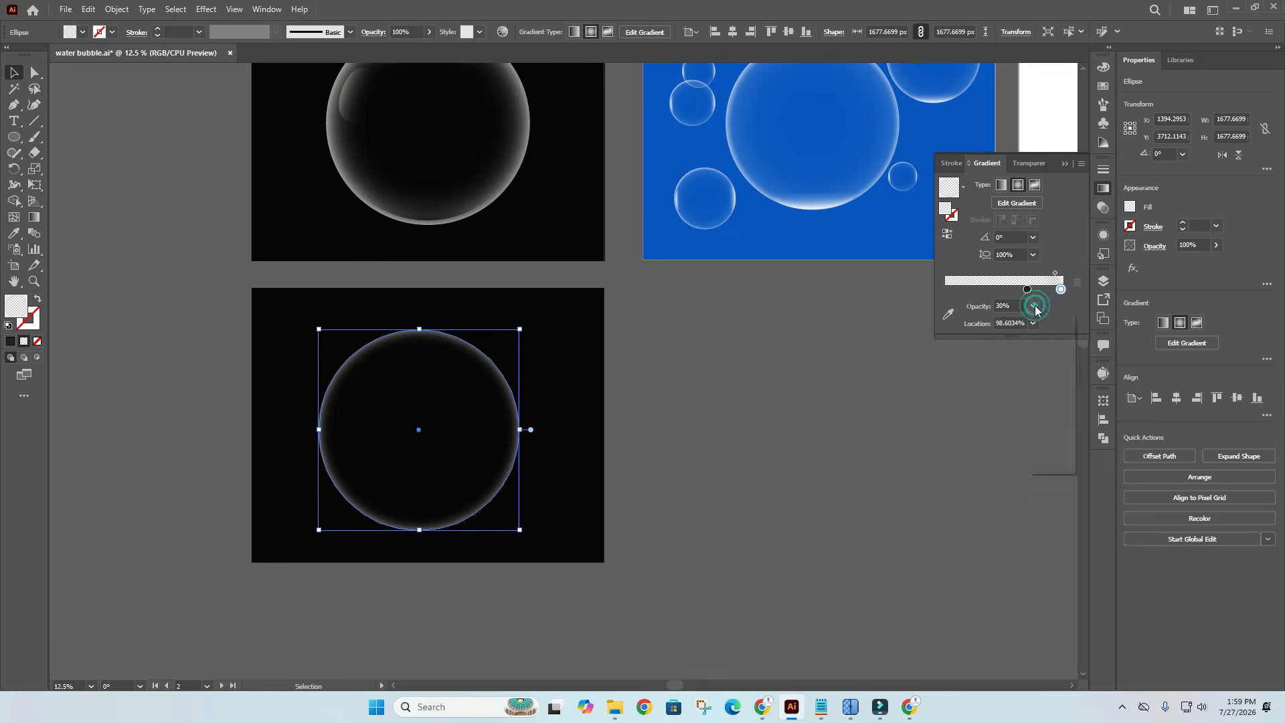
left_click(1050, 393)
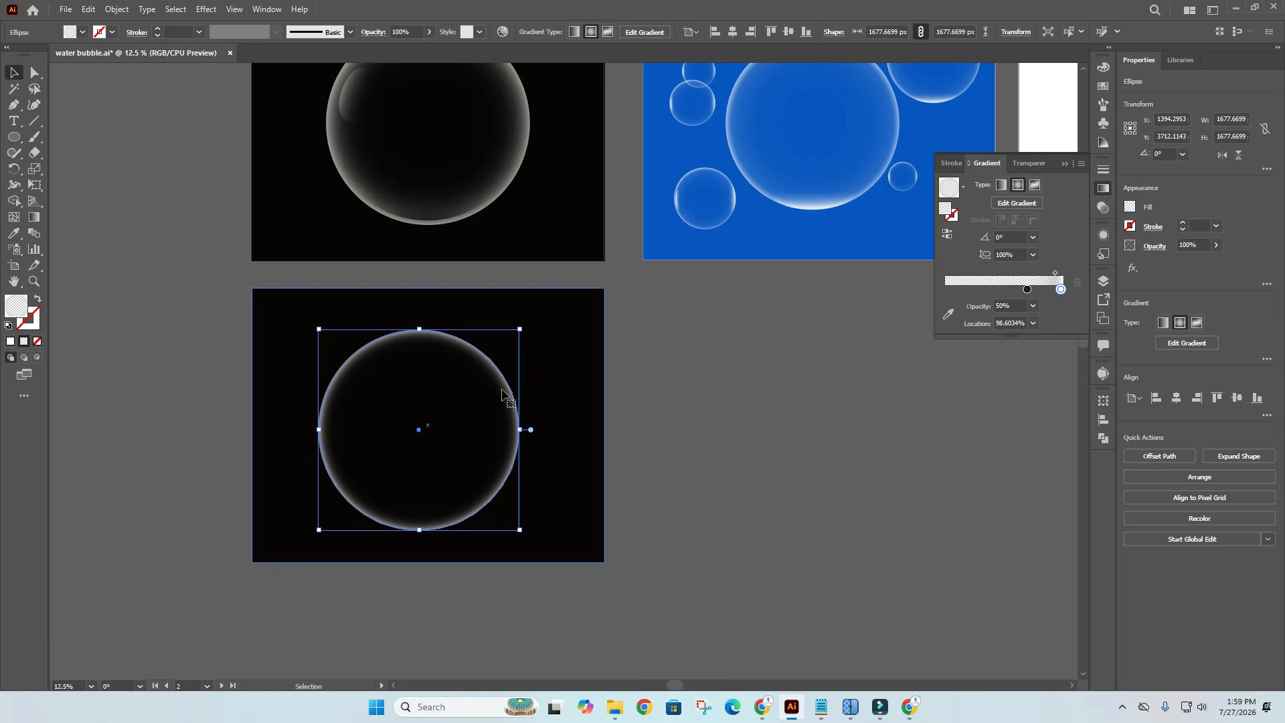
Use the Gradient tool to move the transparent dark stop to about 55% and shift the midpoint inward, widening the rim glow.
left_click(34, 219)
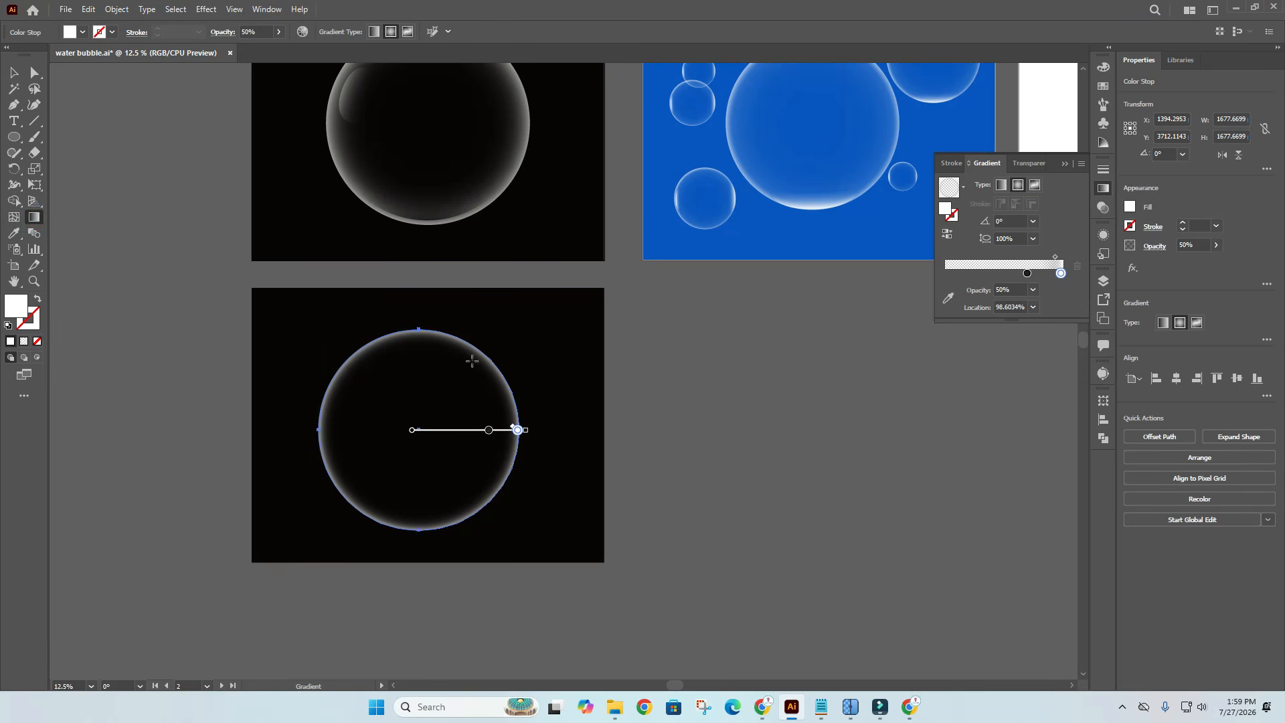
left_click(487, 430)
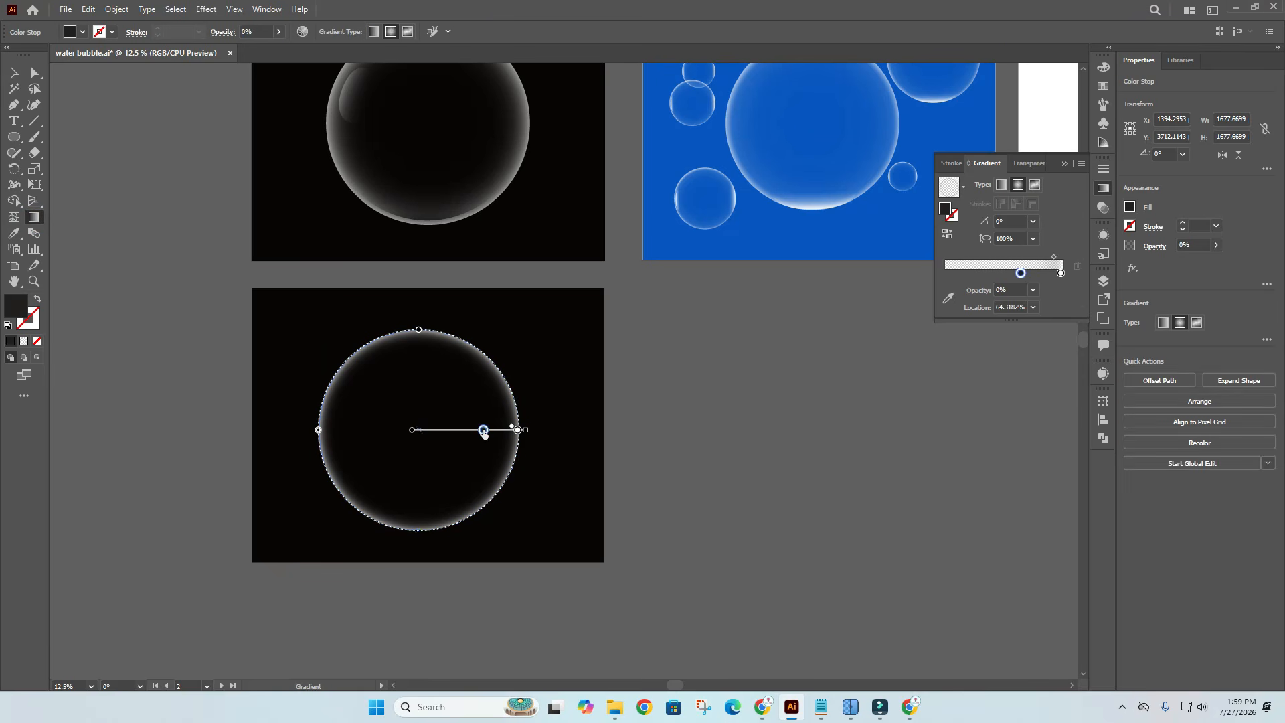
mouse_move(487, 430)
left_mouse_down()
mouse_move(474, 429)
mouse_move(507, 427)
left_mouse_up()
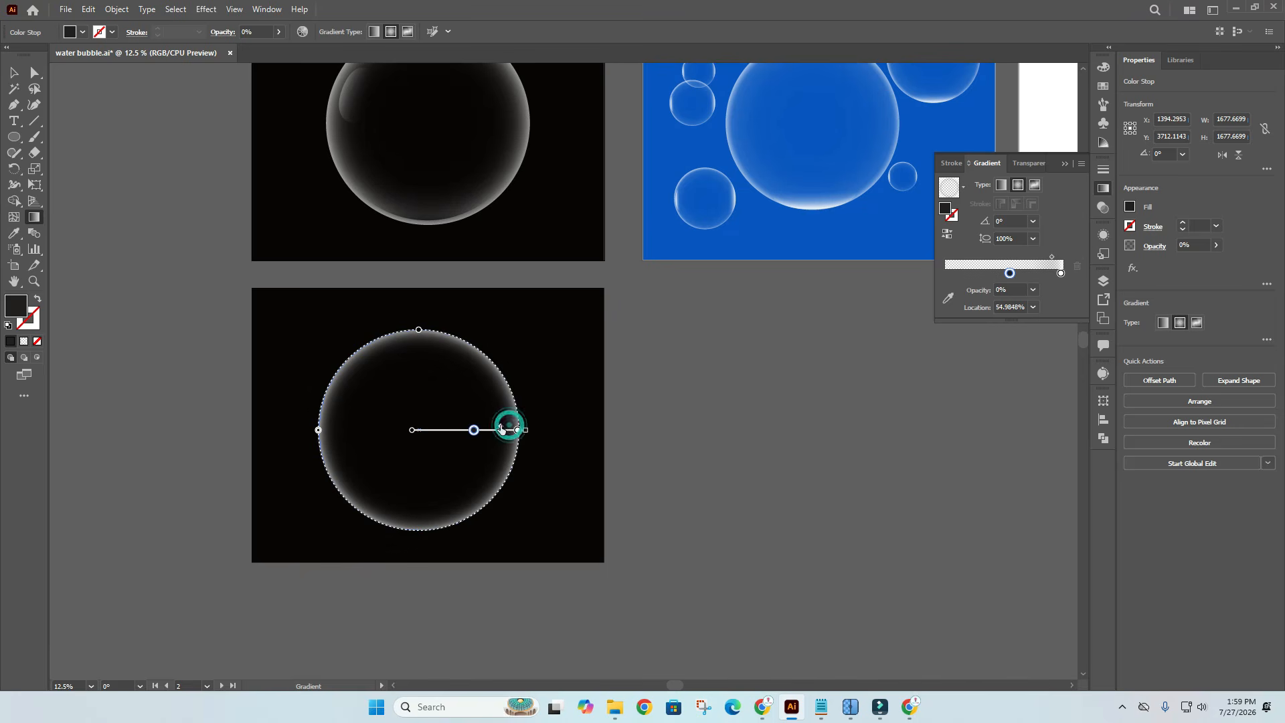
left_click(506, 429)
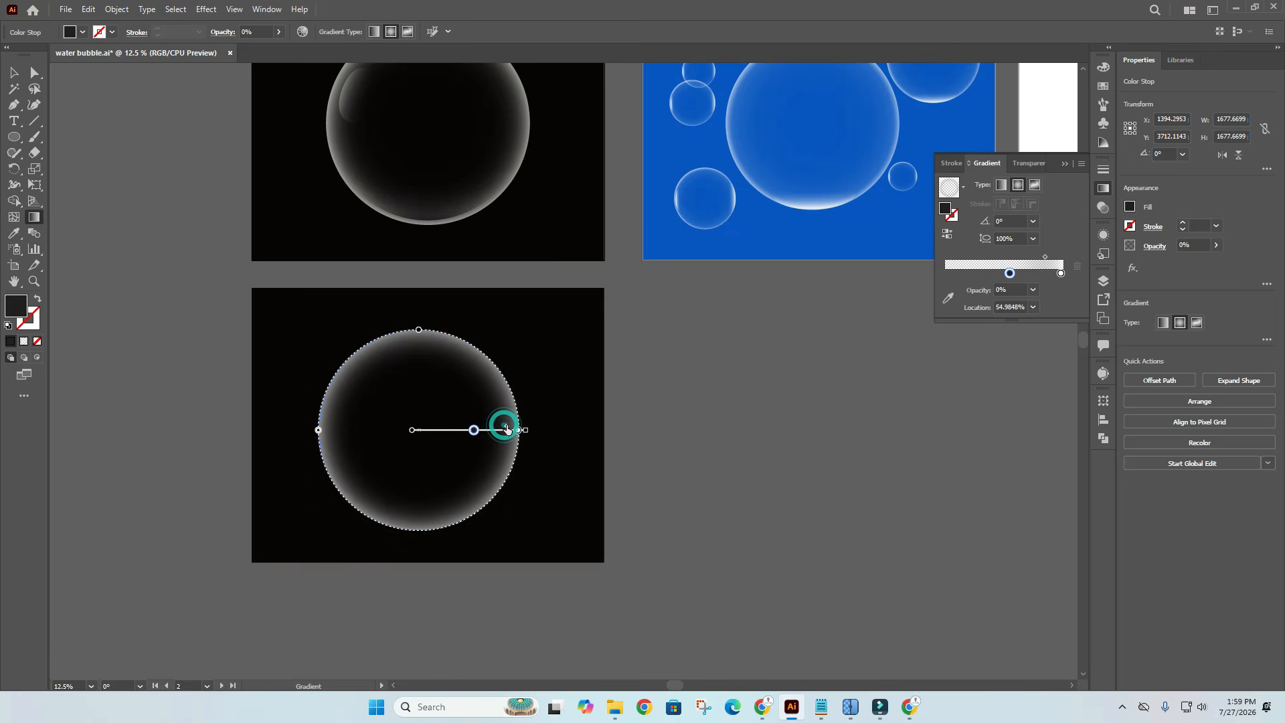
Finish editing the circle's gradient and duplicate the circle directly on top of itself.
left_click(518, 429)
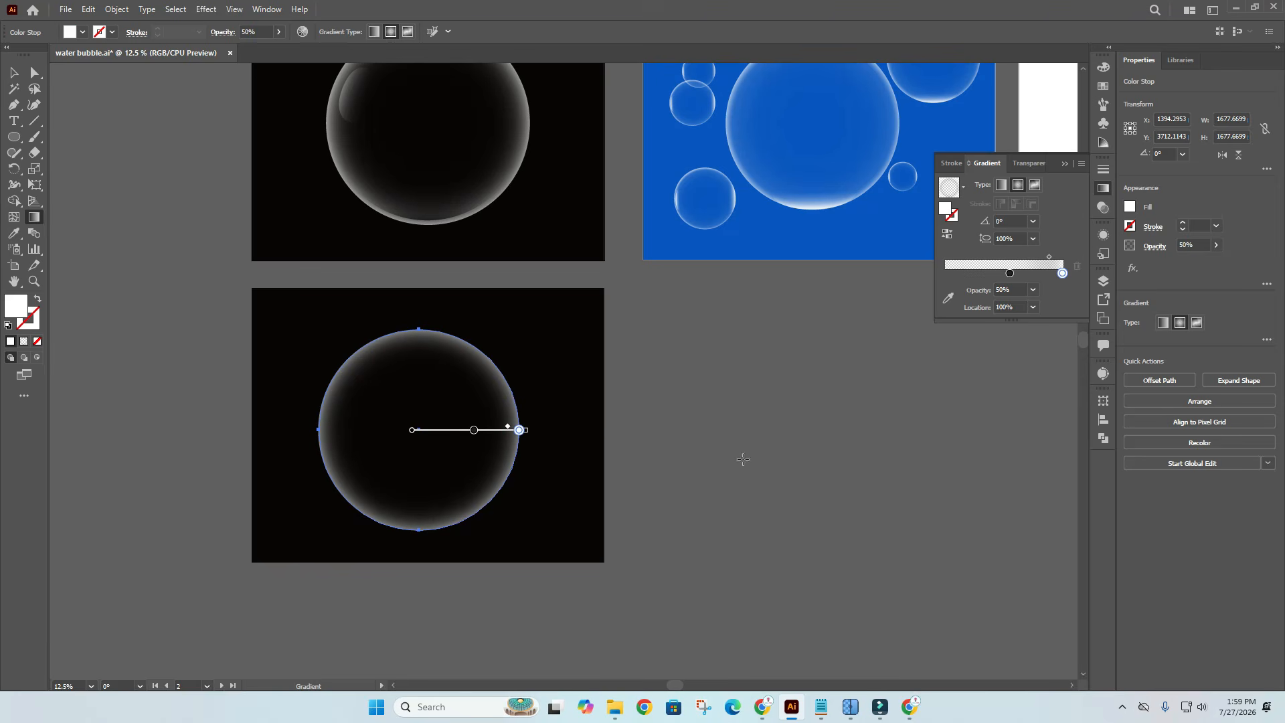
left_click(13, 72)
left_click(679, 419)
mouse_move(674, 416)
left_mouse_down()
mouse_move(671, 465)
mouse_move(661, 408)
mouse_move(669, 461)
mouse_move(666, 428)
left_mouse_up()
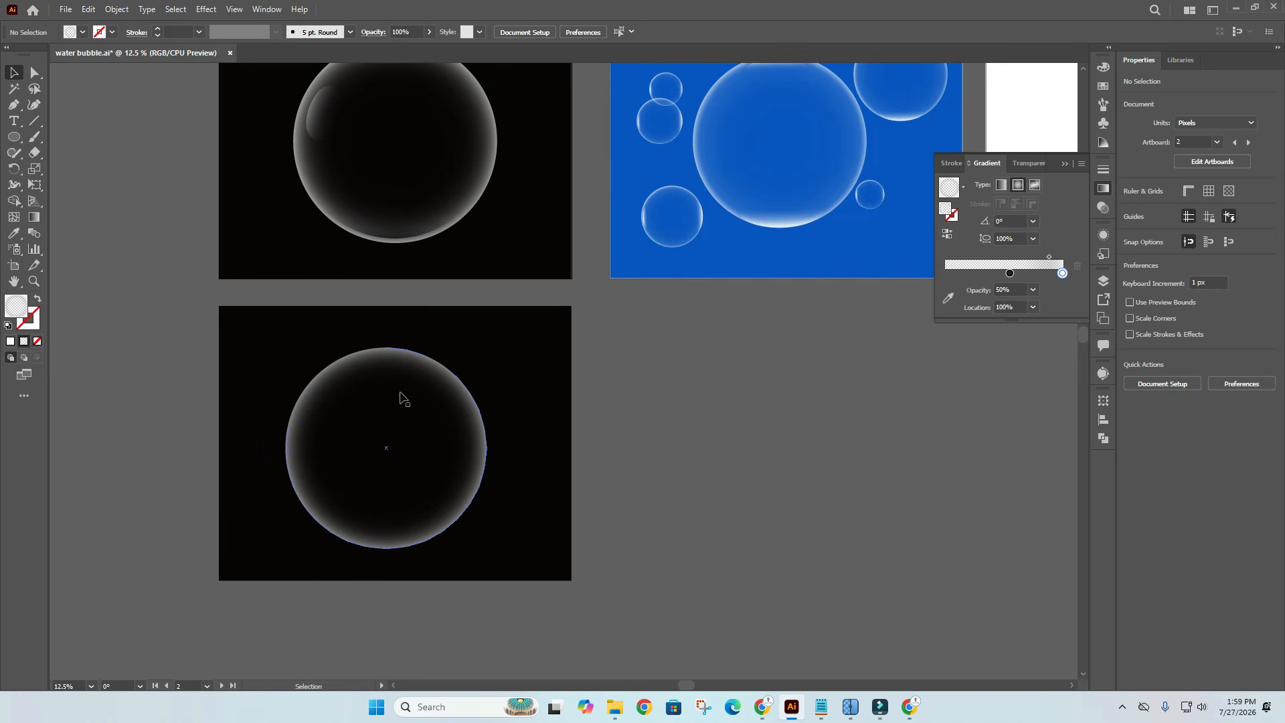
left_click(375, 363)
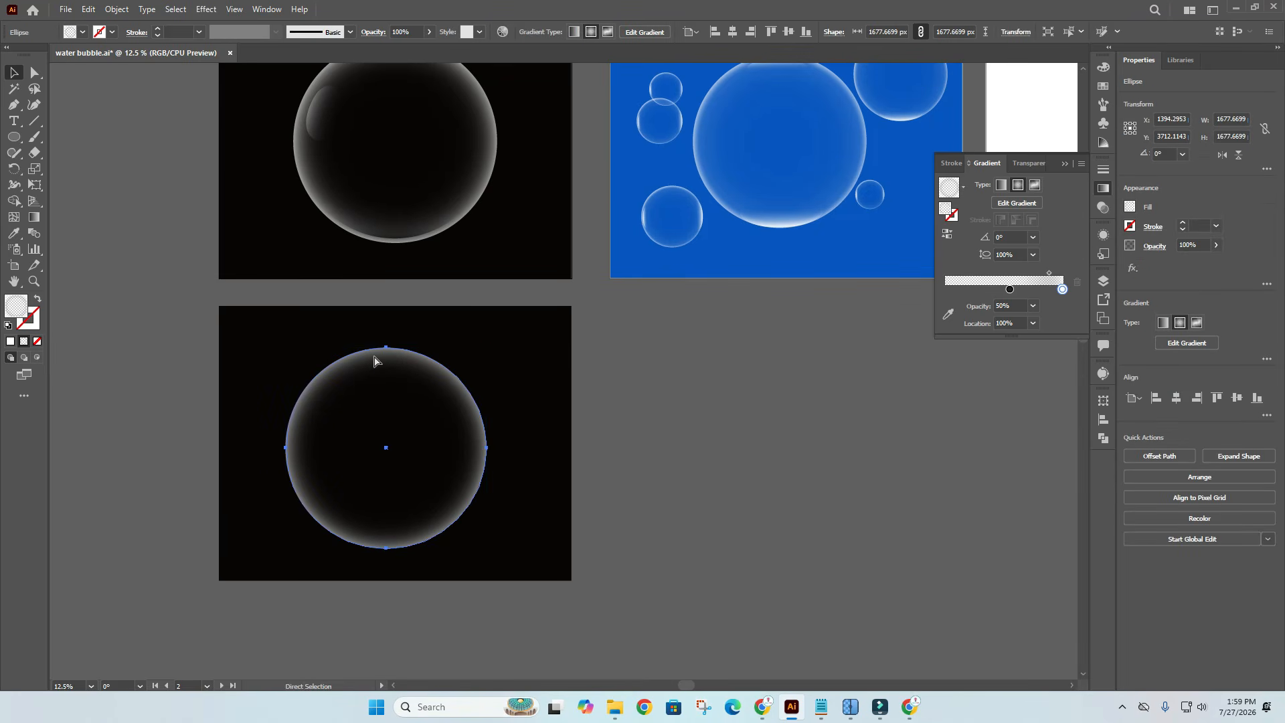
left_click_drag(387, 373, 46, 182)
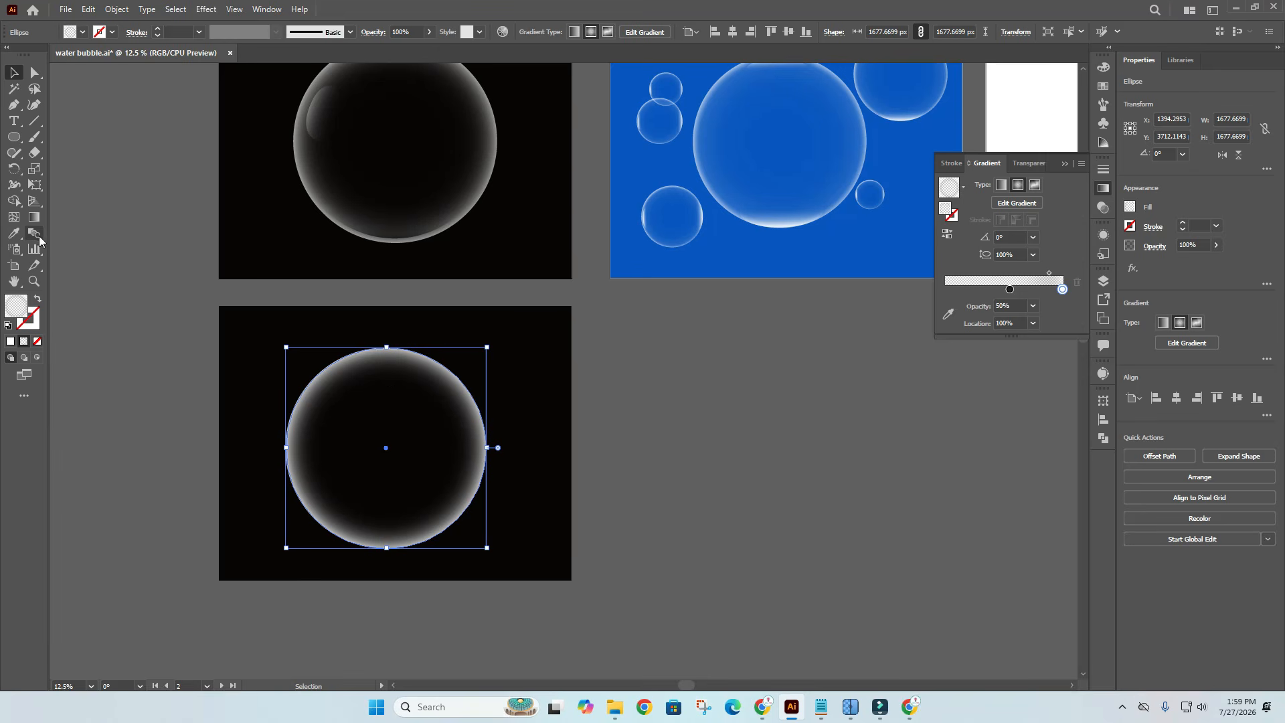
Cut the duplicate circle with the Scissors tool at two points on its upper-left and upper-right rim.
left_click_drag(32, 154, 73, 166)
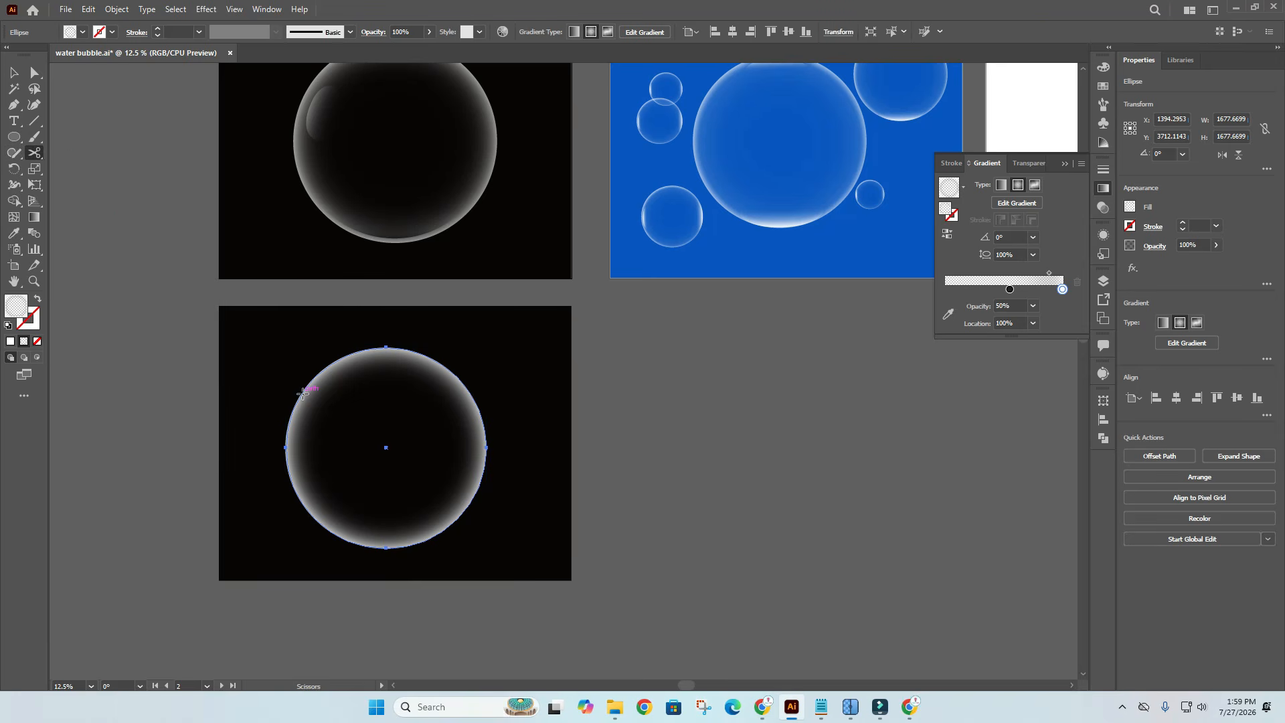
left_click(303, 393)
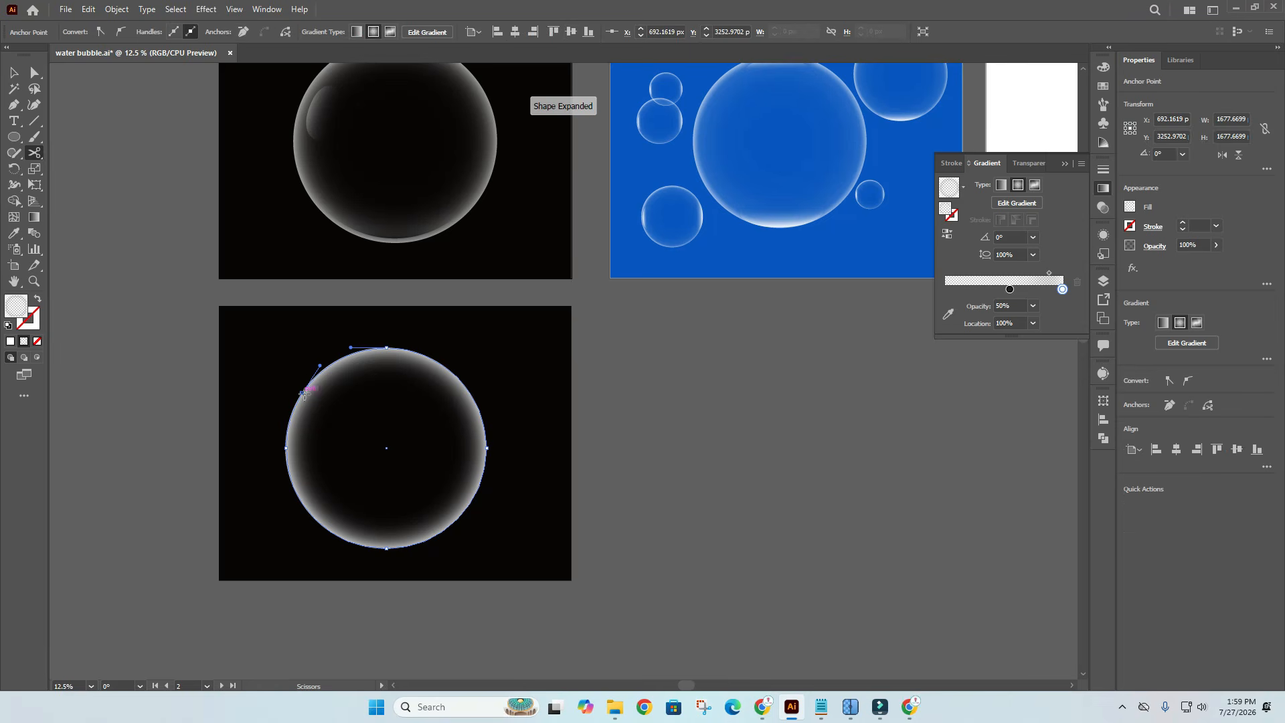
left_click(463, 381)
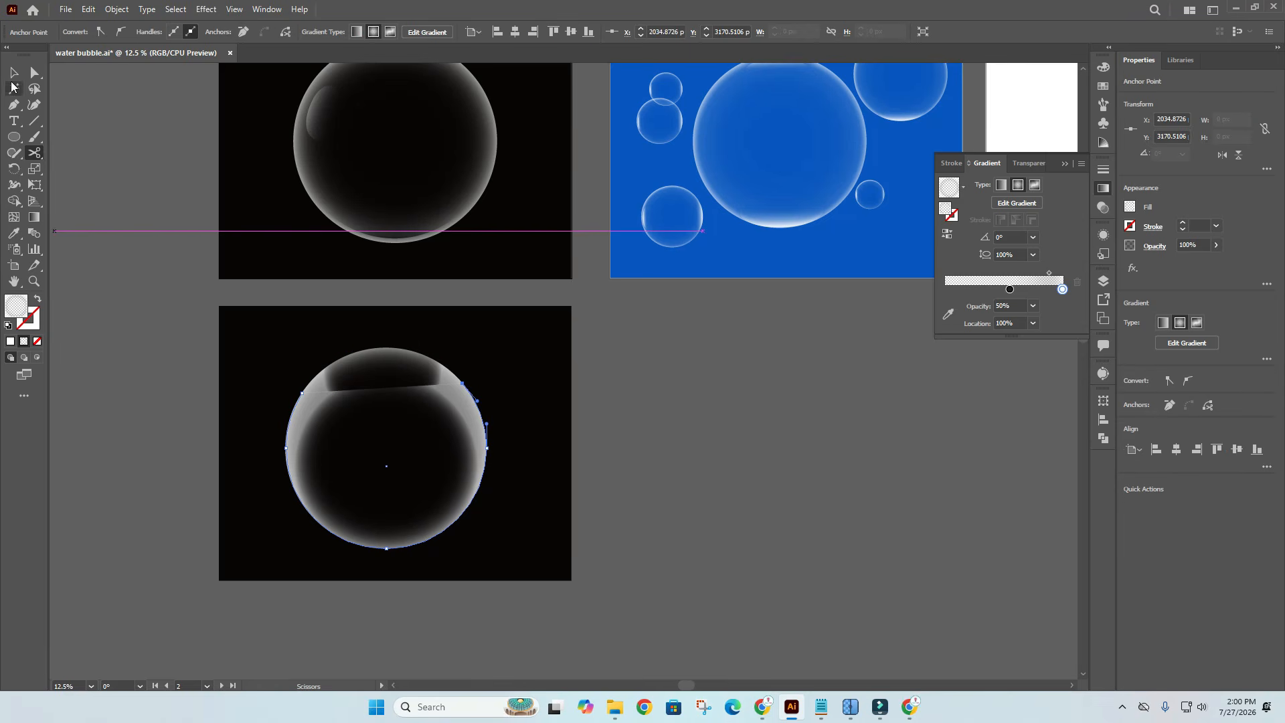
Remove the larger lower piece of the cut circle, keeping only the upper cap over the original bubble.
key("v")
key("ctrl+shift+a")
left_click_drag(313, 429, 356, 479)
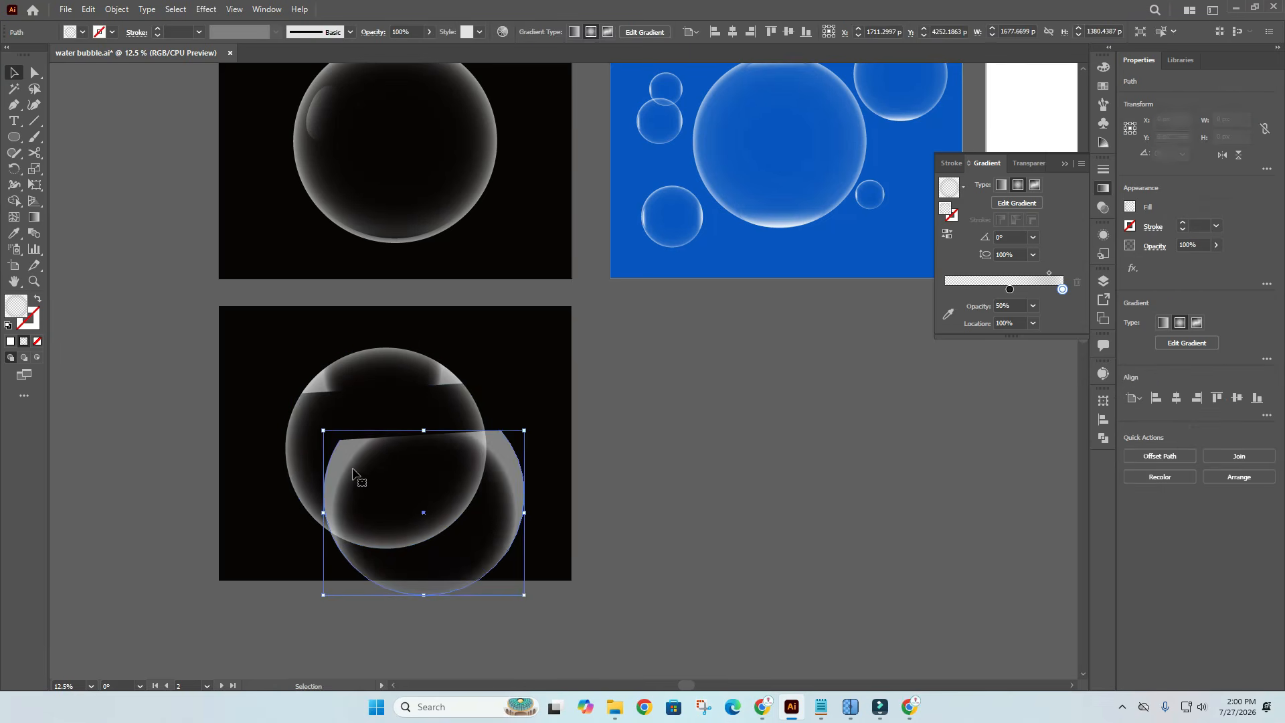
key("ctrl+z")
left_click(368, 376)
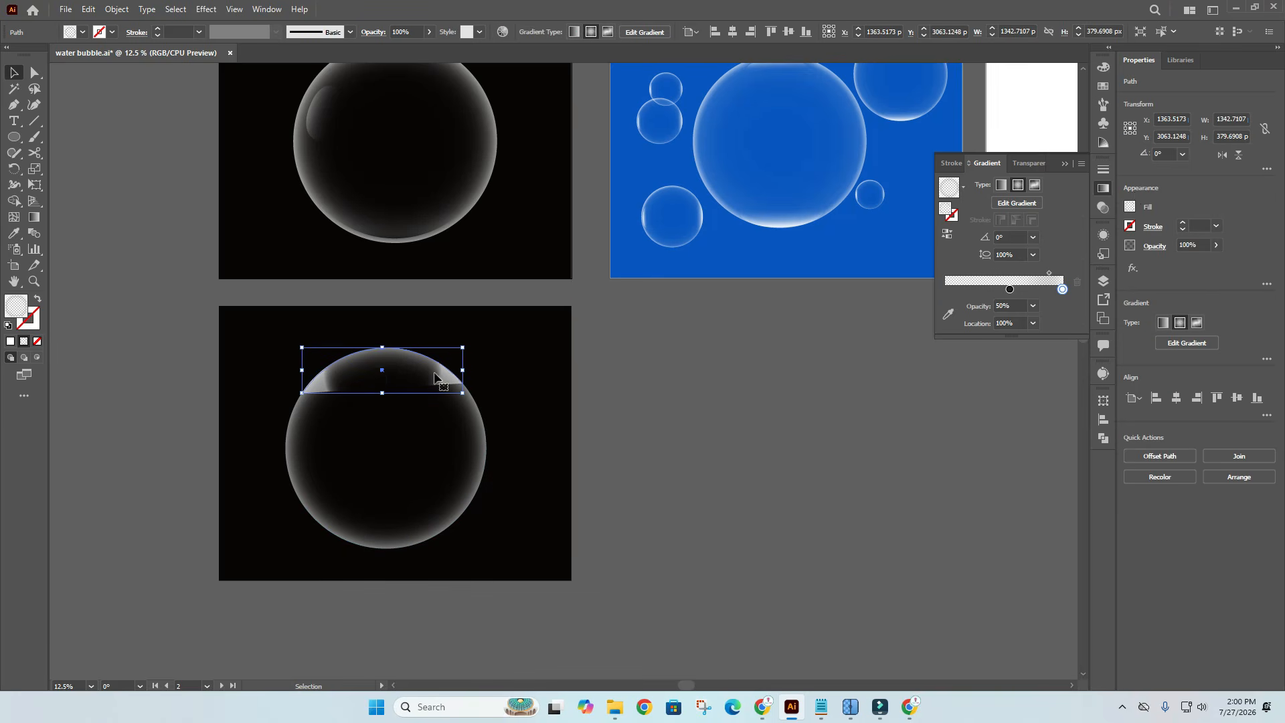
Change the upper cap's fill to a linear gradient, reverse it, and set its angle to -90°.
left_click(1002, 185)
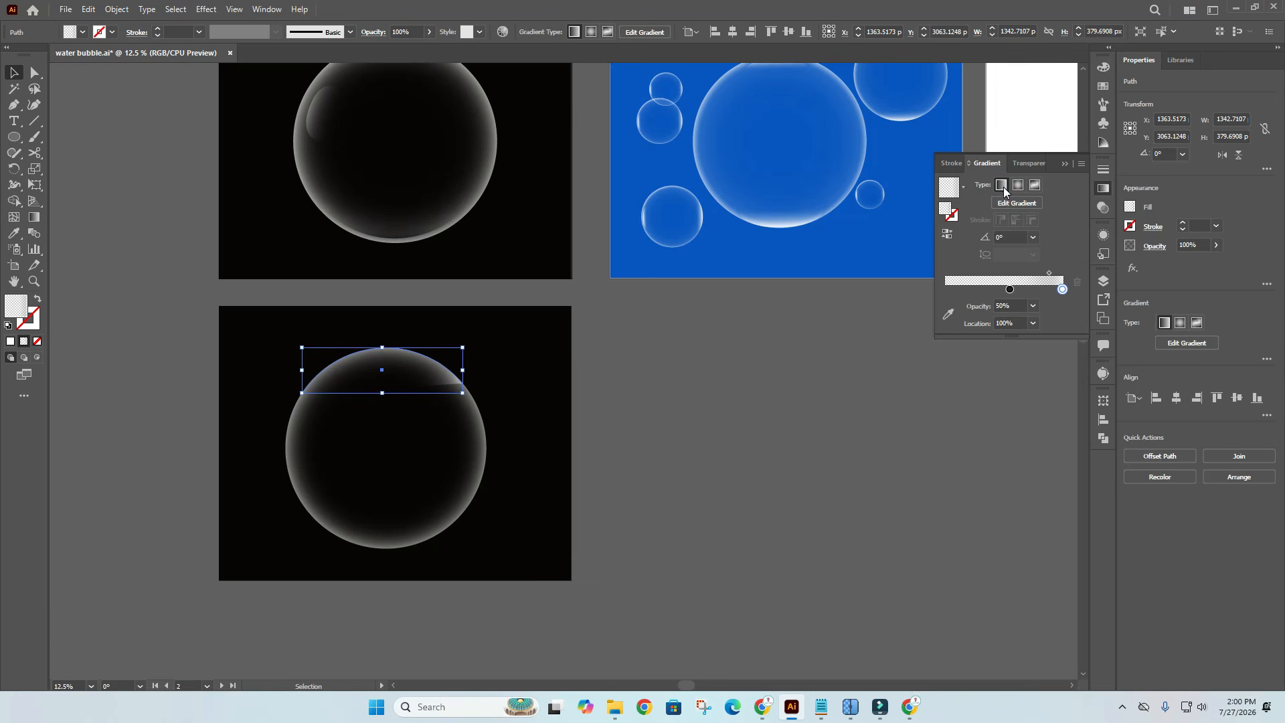
left_click(947, 236)
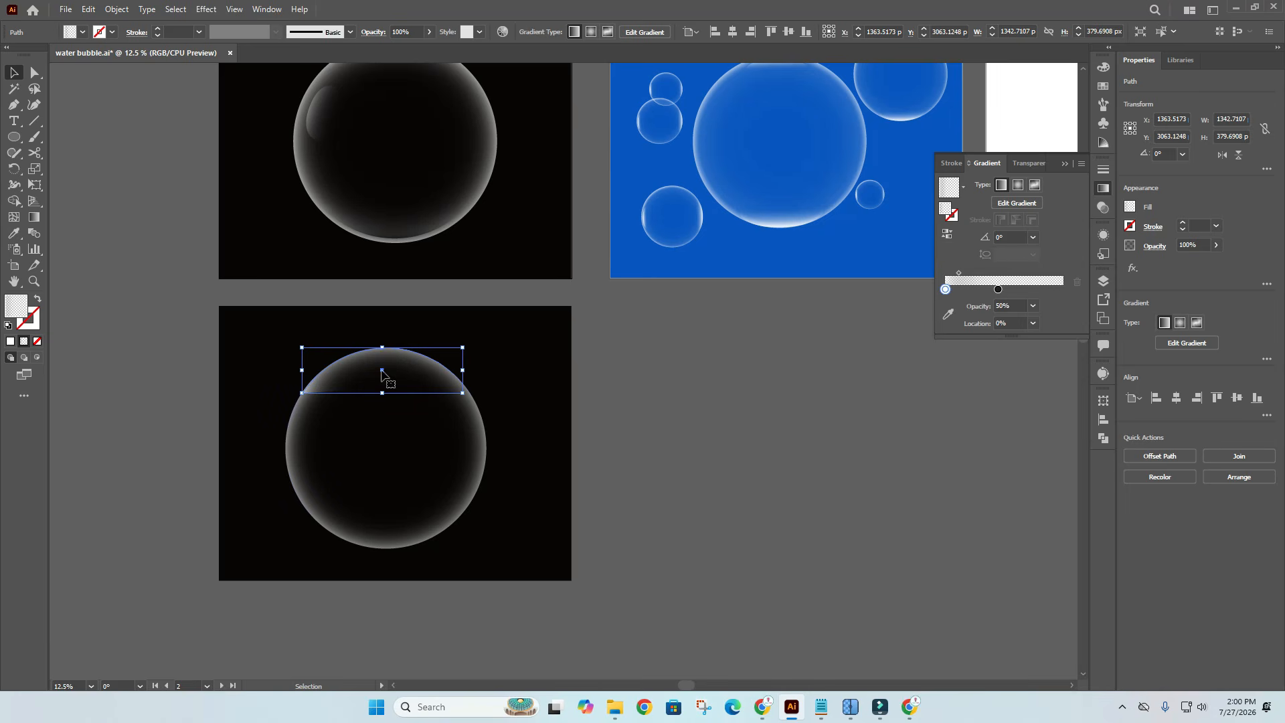
left_click(1034, 237)
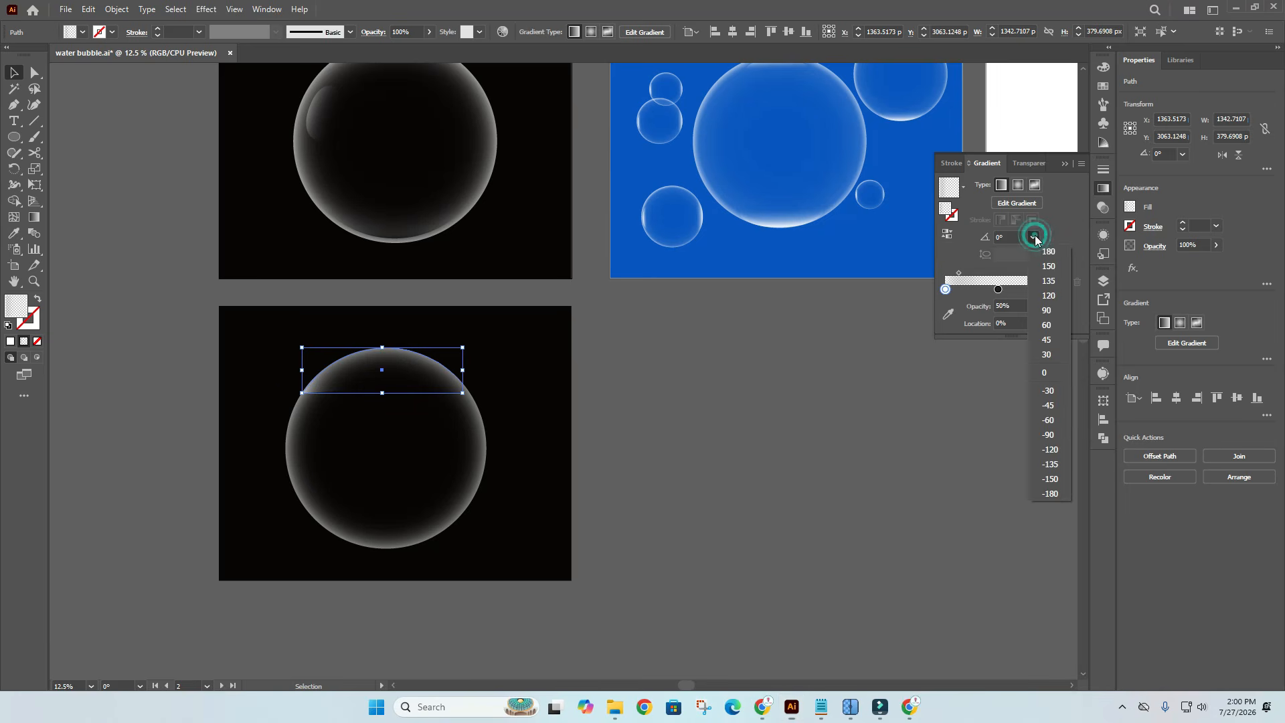
left_click(1048, 421)
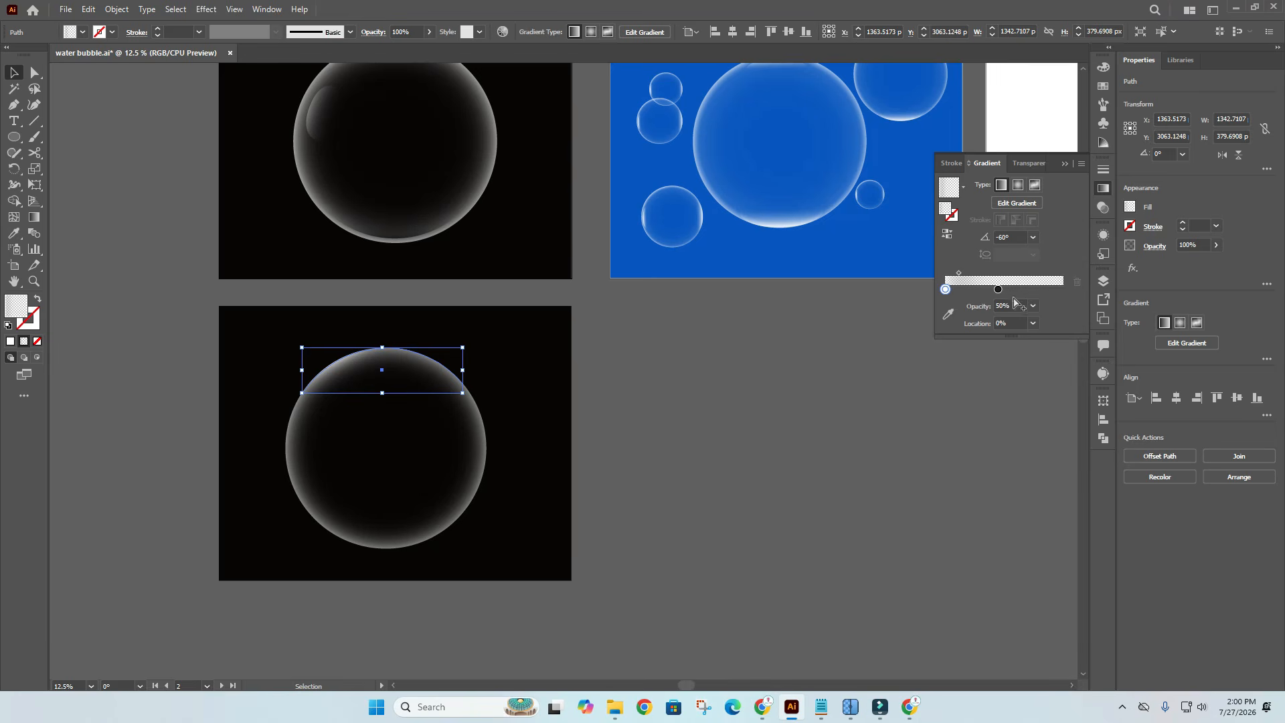
left_click(1033, 238)
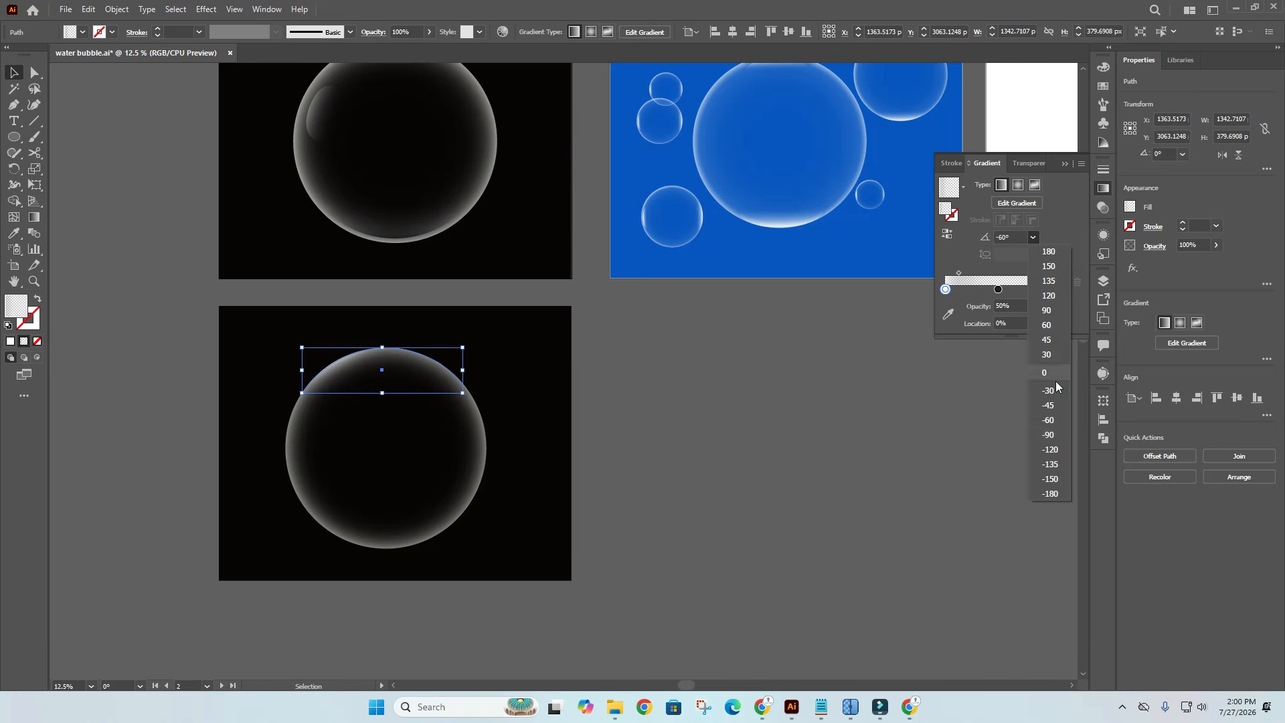
left_click(1051, 435)
left_click(720, 415)
Use the Gradient tool to shift the cap's white stop to about 11%, strengthening the highlight near the rim.
left_click(416, 360)
scroll(373, 361, "up", 2)
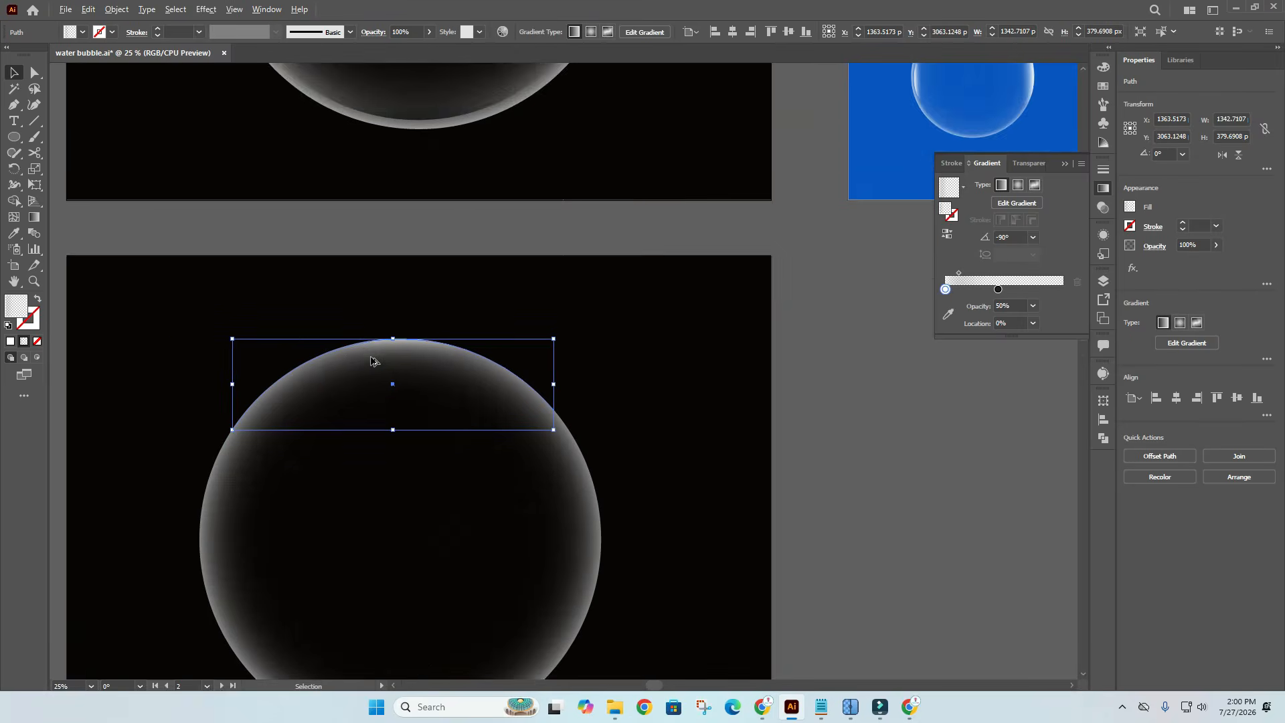
mouse_move(396, 373)
left_mouse_down()
mouse_move(413, 324)
mouse_move(410, 382)
left_mouse_up()
key("g")
mouse_move(415, 313)
left_mouse_down()
mouse_move(411, 338)
mouse_move(410, 290)
mouse_move(411, 303)
left_mouse_up()
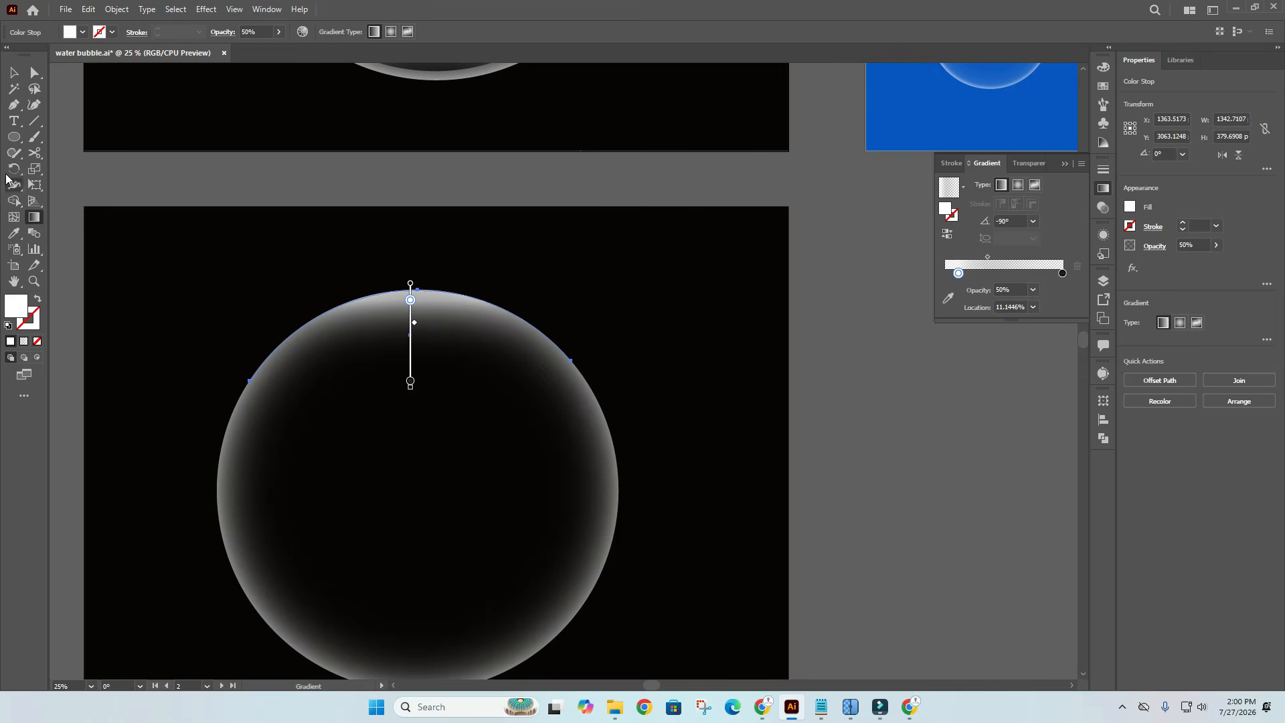
left_click(14, 72)
left_click(255, 158)
Nudge the cap highlight down about 35 px so it sits just inside the bubble's upper rim.
left_click(424, 306)
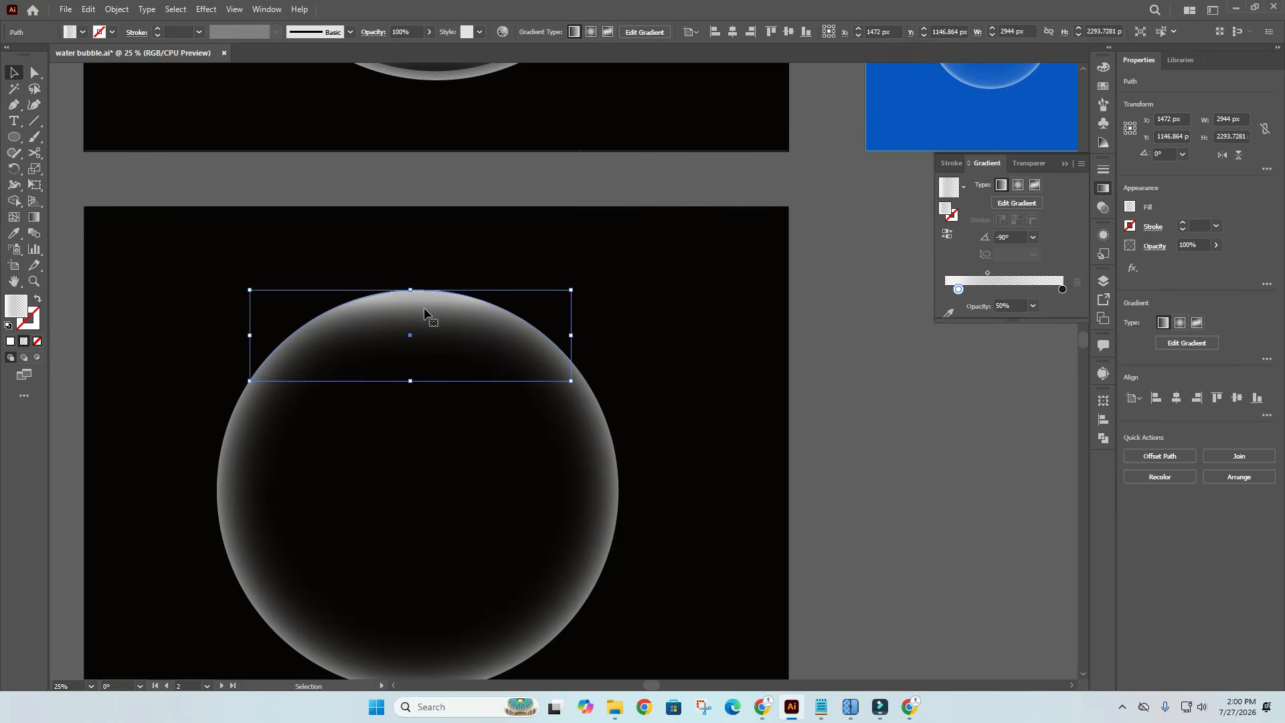
key("Down")
key("Down")
key("Down")
key("Down")
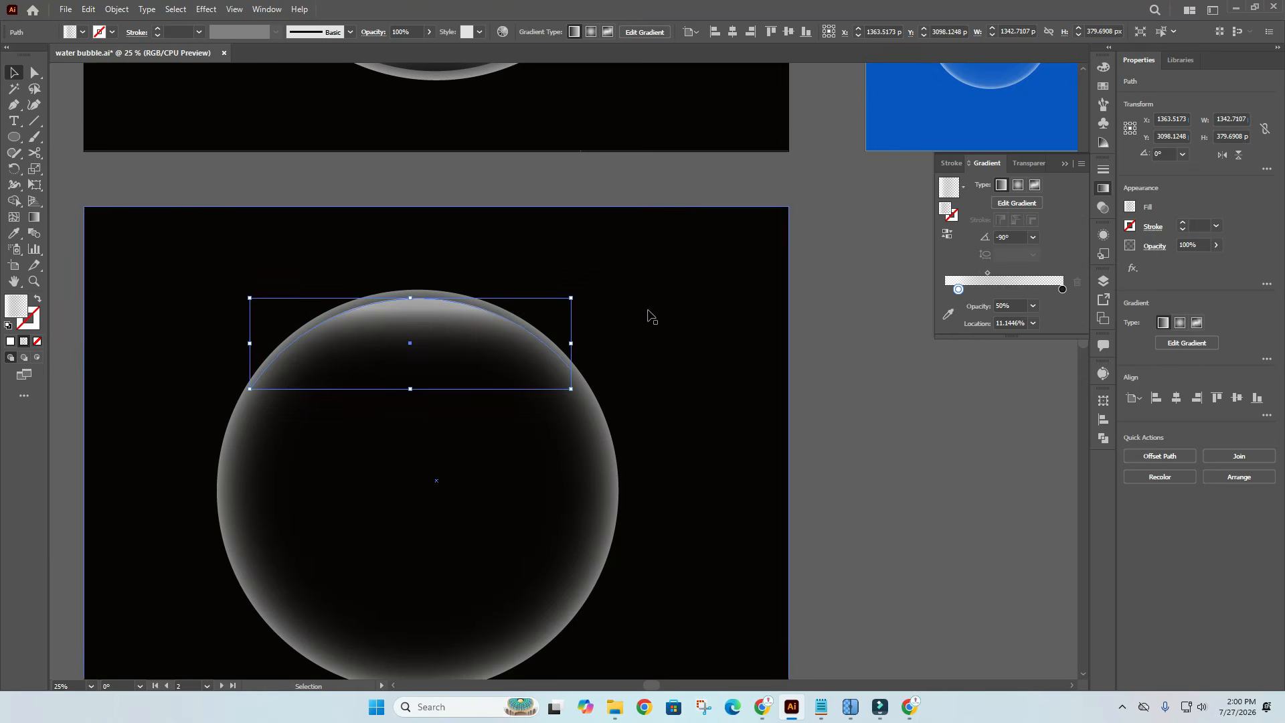
Narrow the cap highlight to about 1320 px wide and nudge it right about 9 px.
left_click_drag(573, 343, 566, 343)
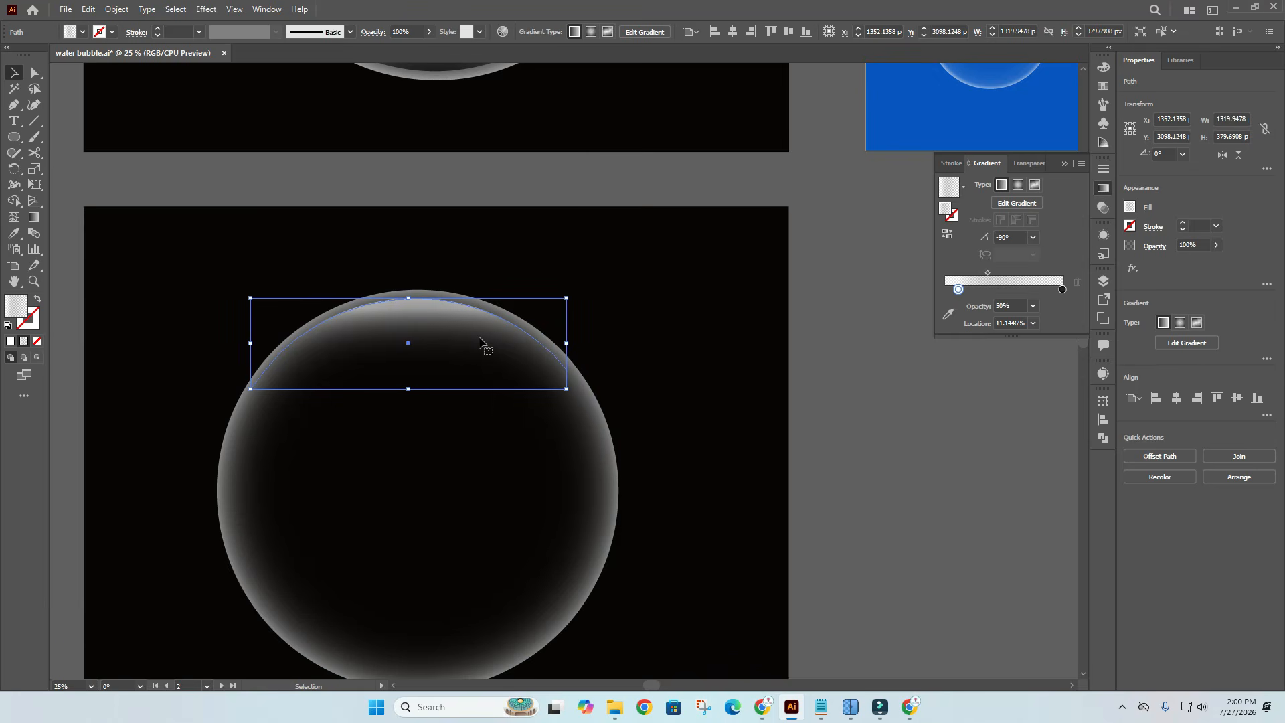
key("Right")
key("Right")
key("Right")
key("Right")
key("Right")
key("Right")
left_click(897, 434)
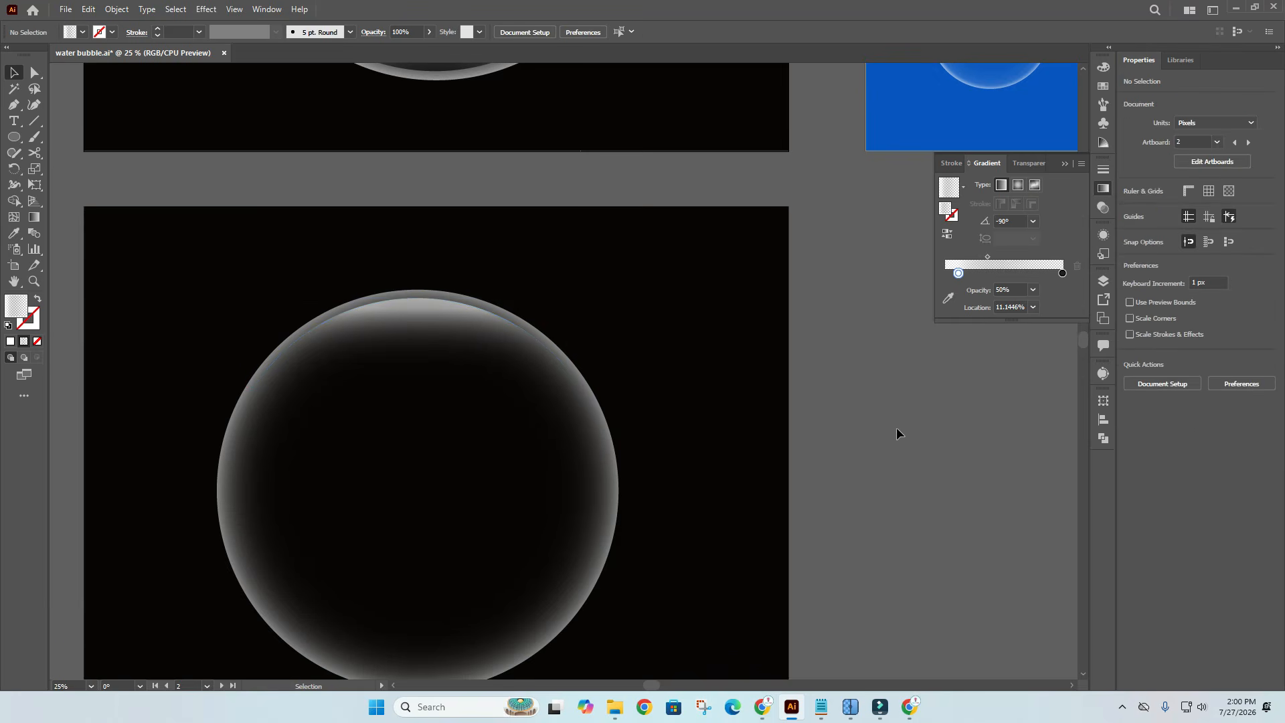
Place a copy of the cap highlight, rotated 180°, just inside the bubble's lower rim.
scroll(871, 435, "down", 3)
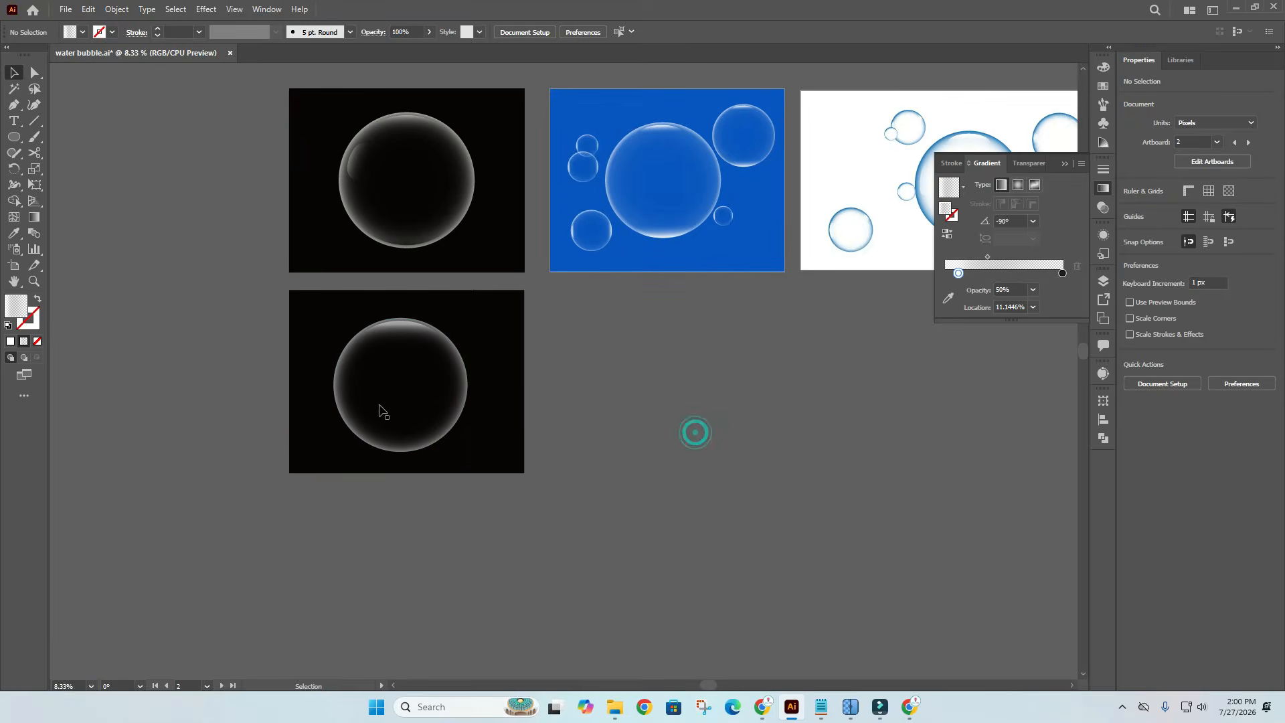
scroll(382, 402, "up", 1)
scroll(571, 361, "left", 2)
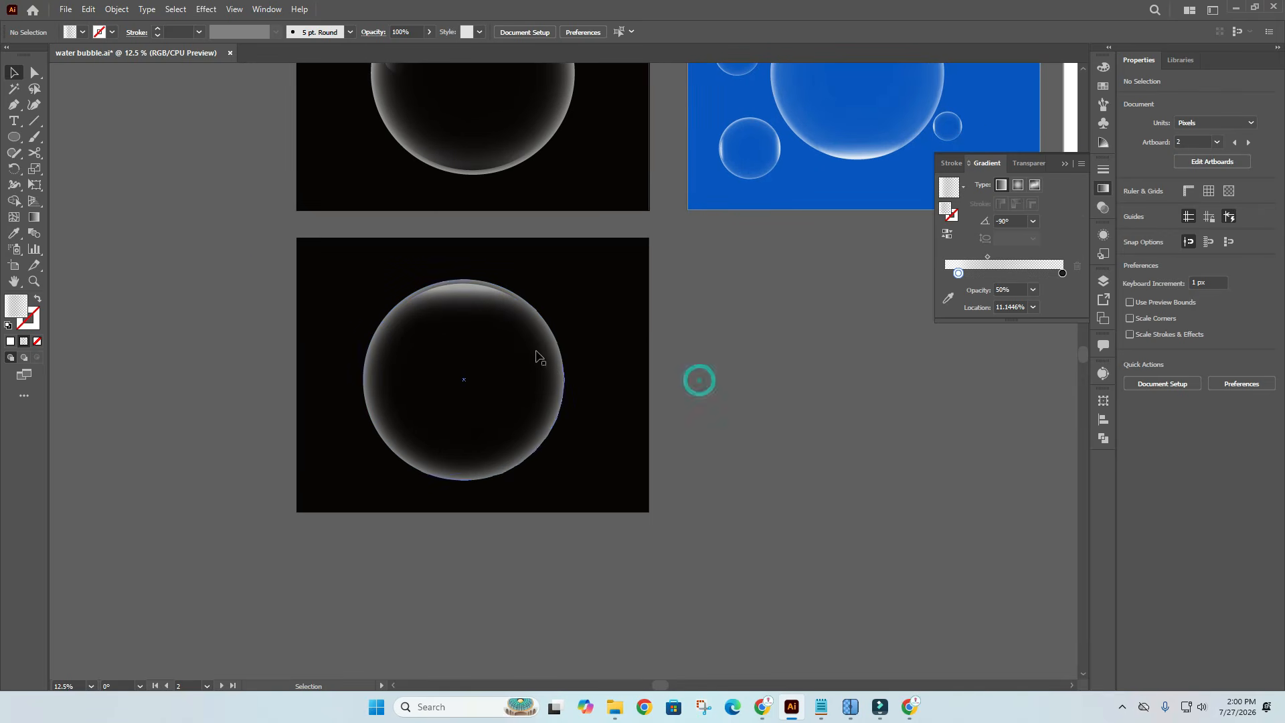
left_click_drag(460, 293, 460, 408)
left_click_drag(547, 395, 385, 451)
scroll(464, 448, "up", 3)
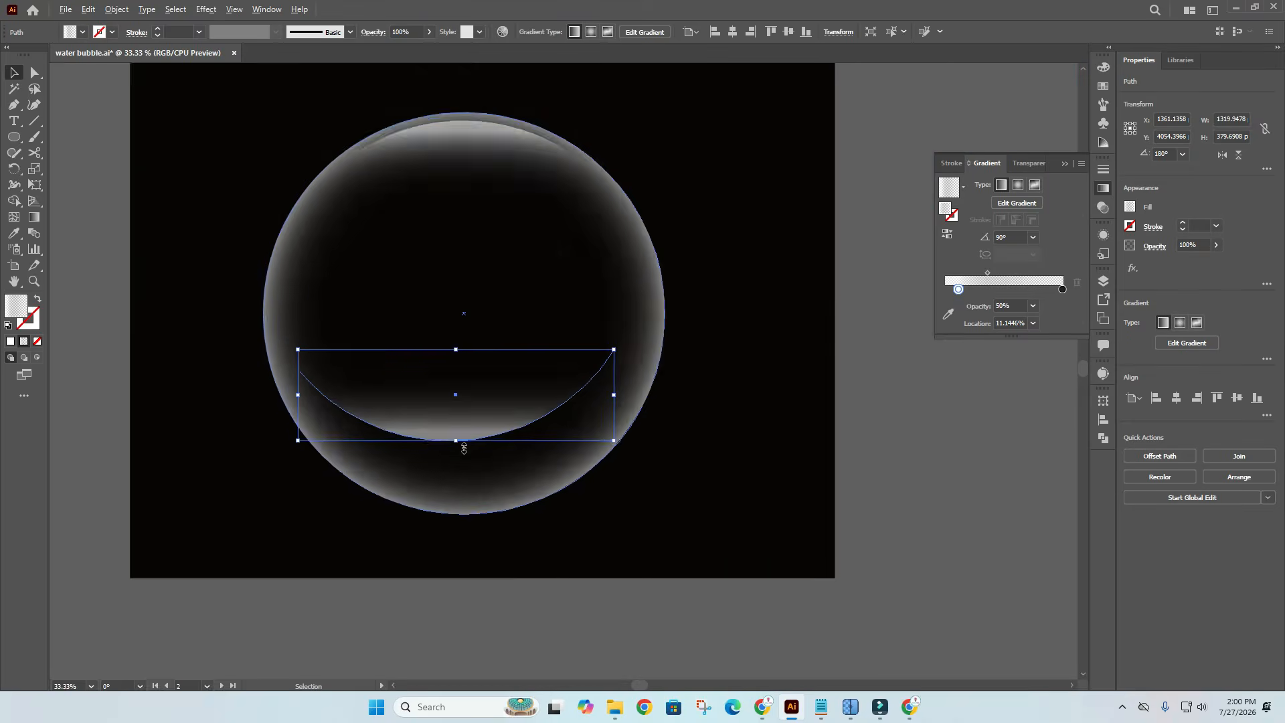
left_click_drag(495, 425, 514, 510)
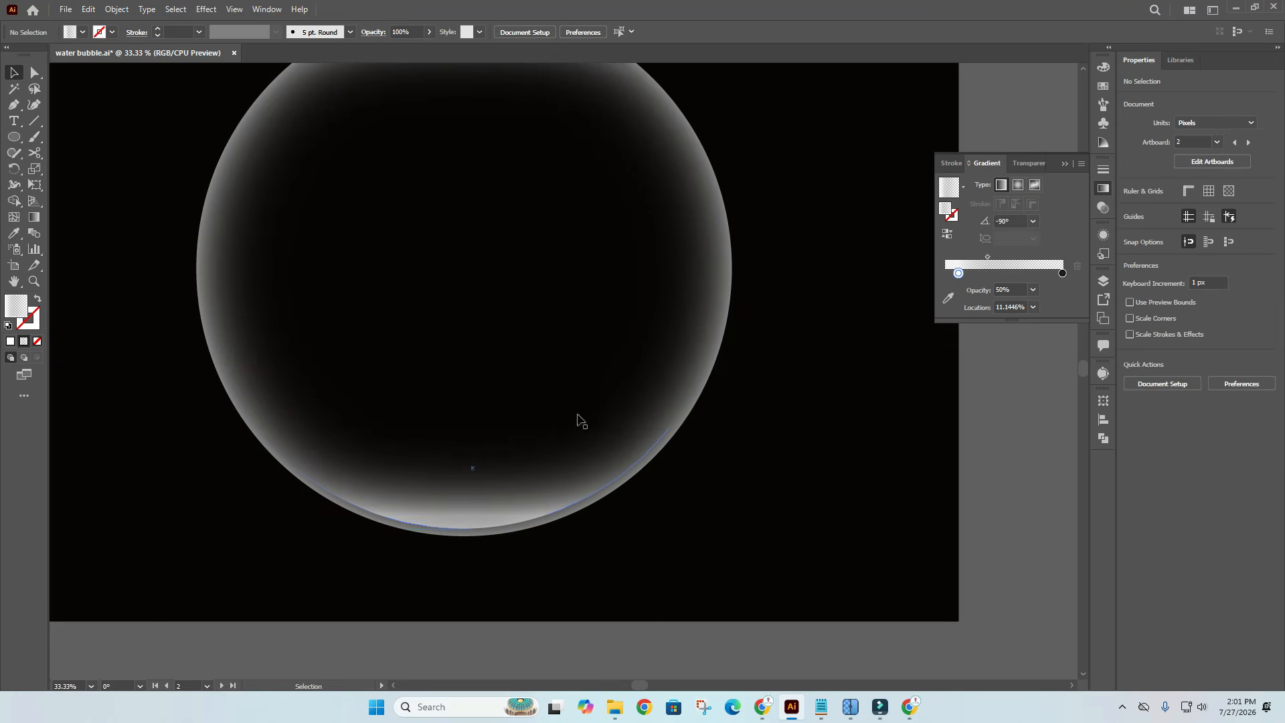
Draw a closed, elongated reflection shape about 180 by 408 px with the Pencil tool inside the bubble's upper-left rim.
key("ctrl+minus")
key("ctrl+minus")
key("ctrl+minus")
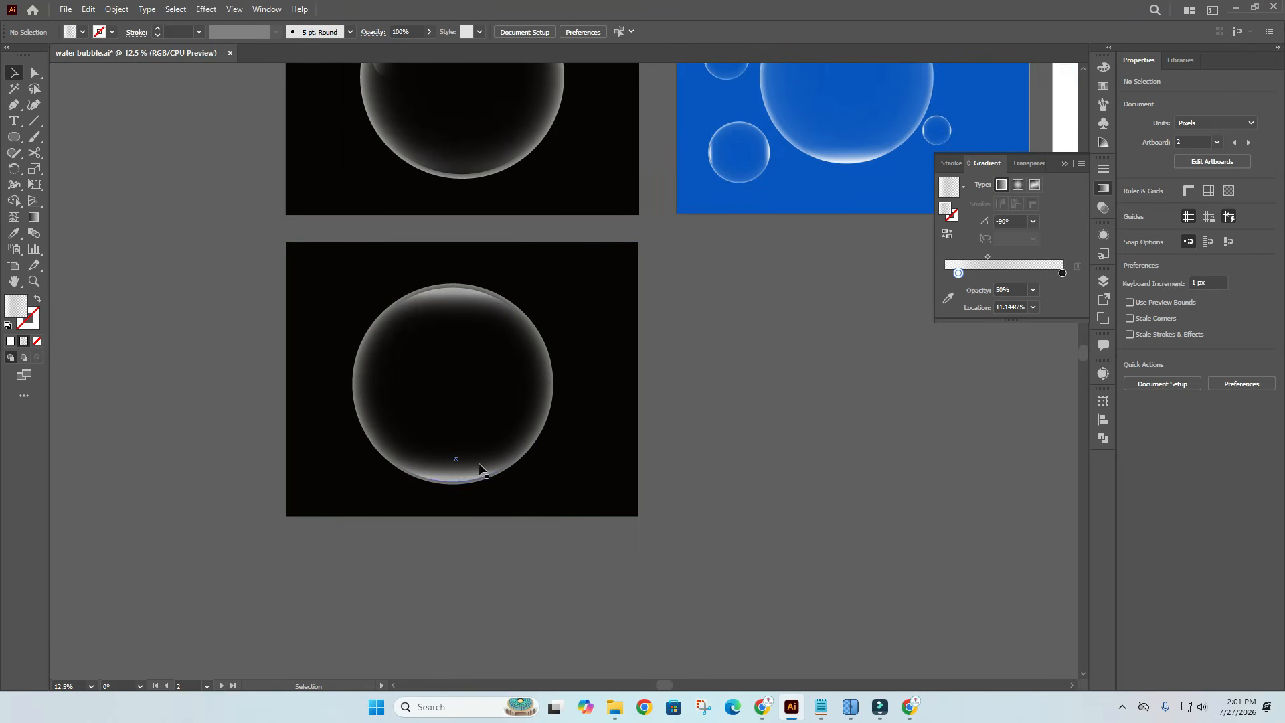
left_click_drag(422, 349, 350, 363)
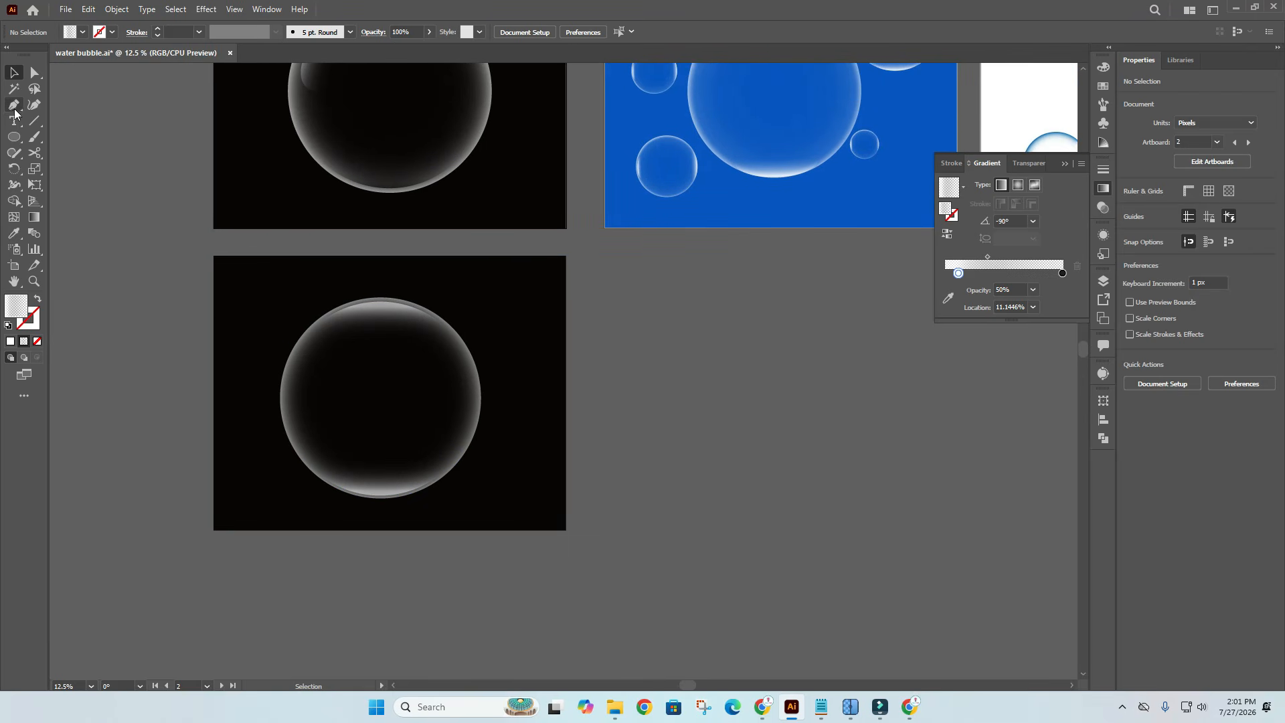
left_click(15, 107)
left_click(14, 152)
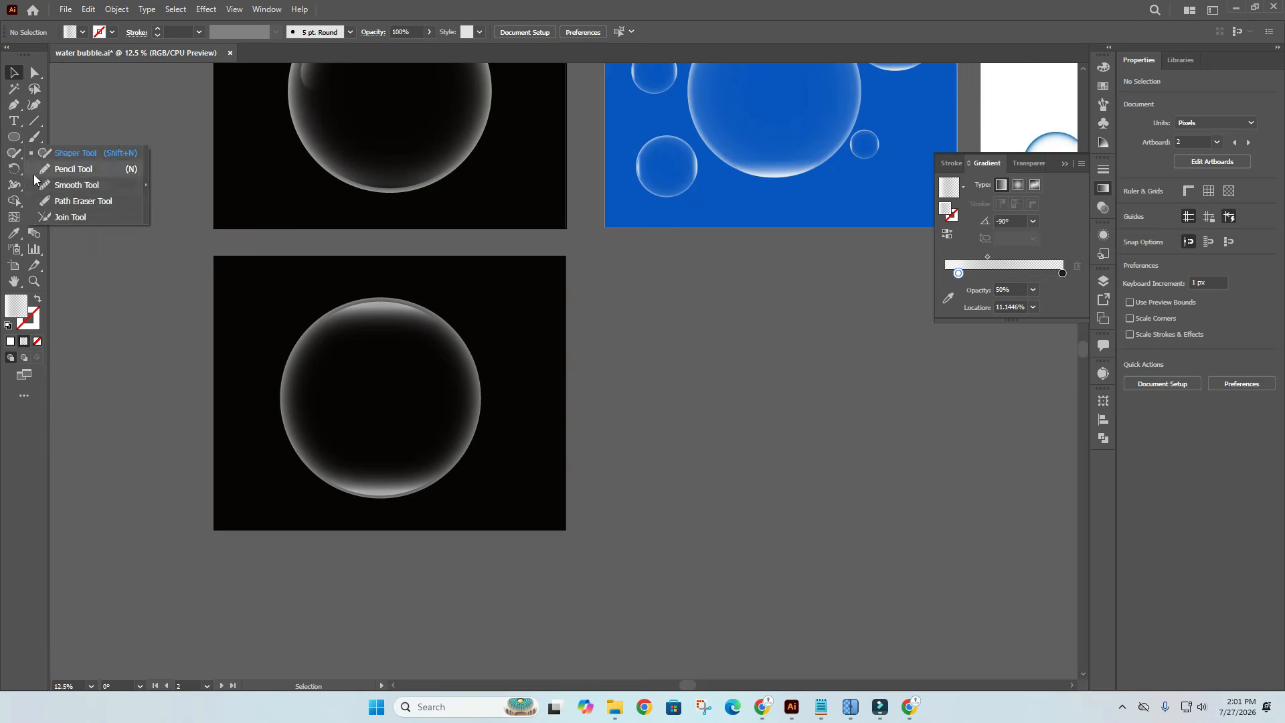
left_click(69, 171)
left_click(328, 369, "ctrl")
left_click(315, 375, "ctrl")
left_click(313, 376, "ctrl")
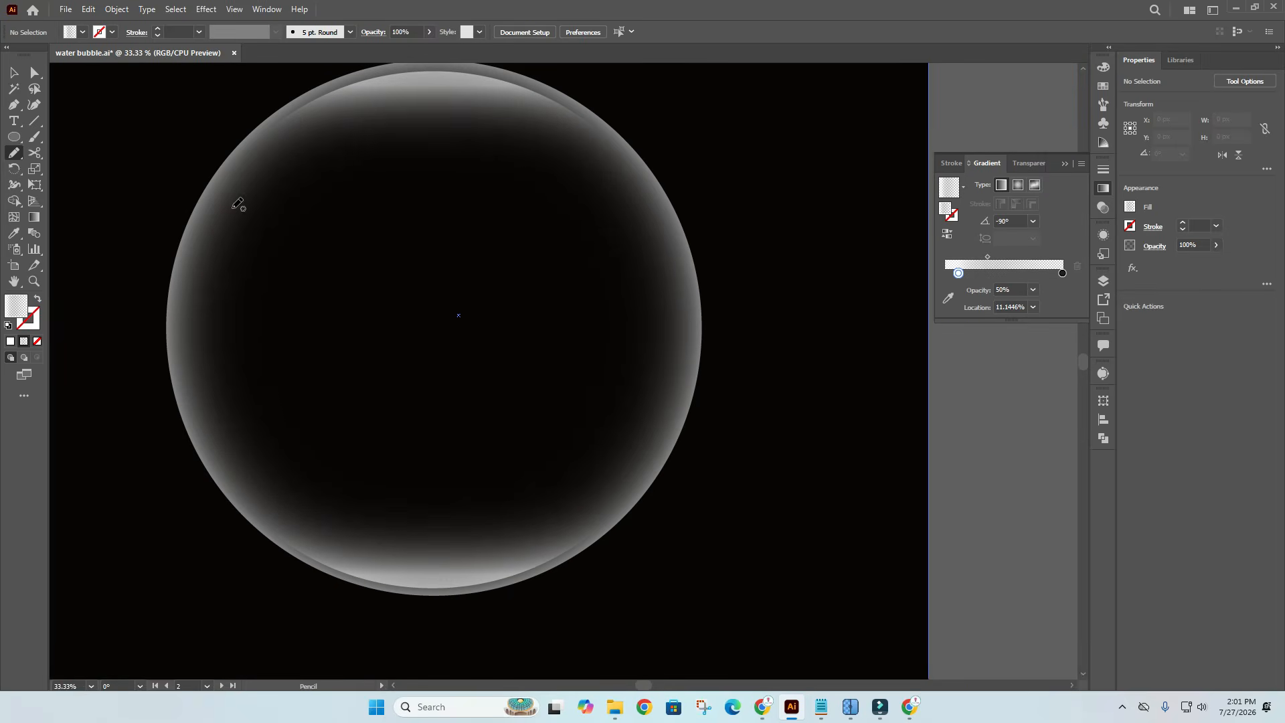
mouse_move(236, 179)
left_mouse_down()
mouse_move(216, 194)
mouse_move(205, 241)
left_mouse_up()
left_click_drag(244, 175, 243, 176)
left_click(13, 72)
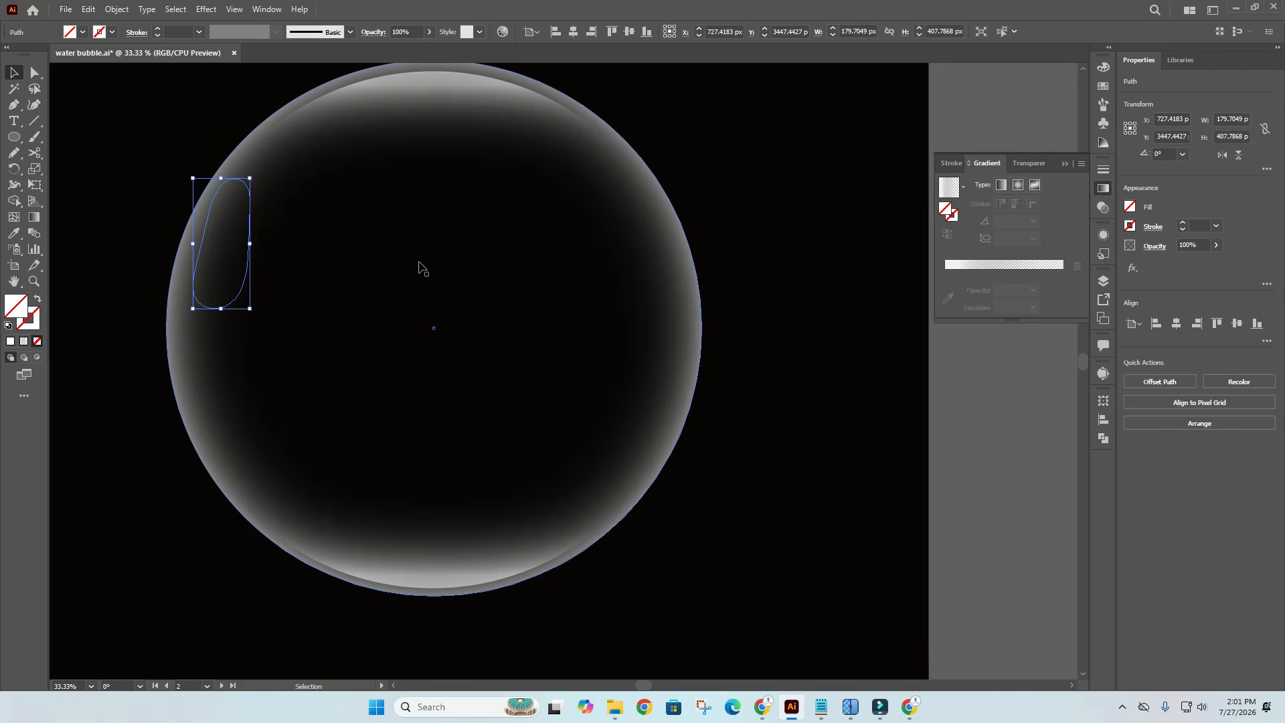
Use the Eyedropper to apply the bubble's radial gradient to the elongated reflection shape.
key("ctrl+minus")
left_click(9, 237)
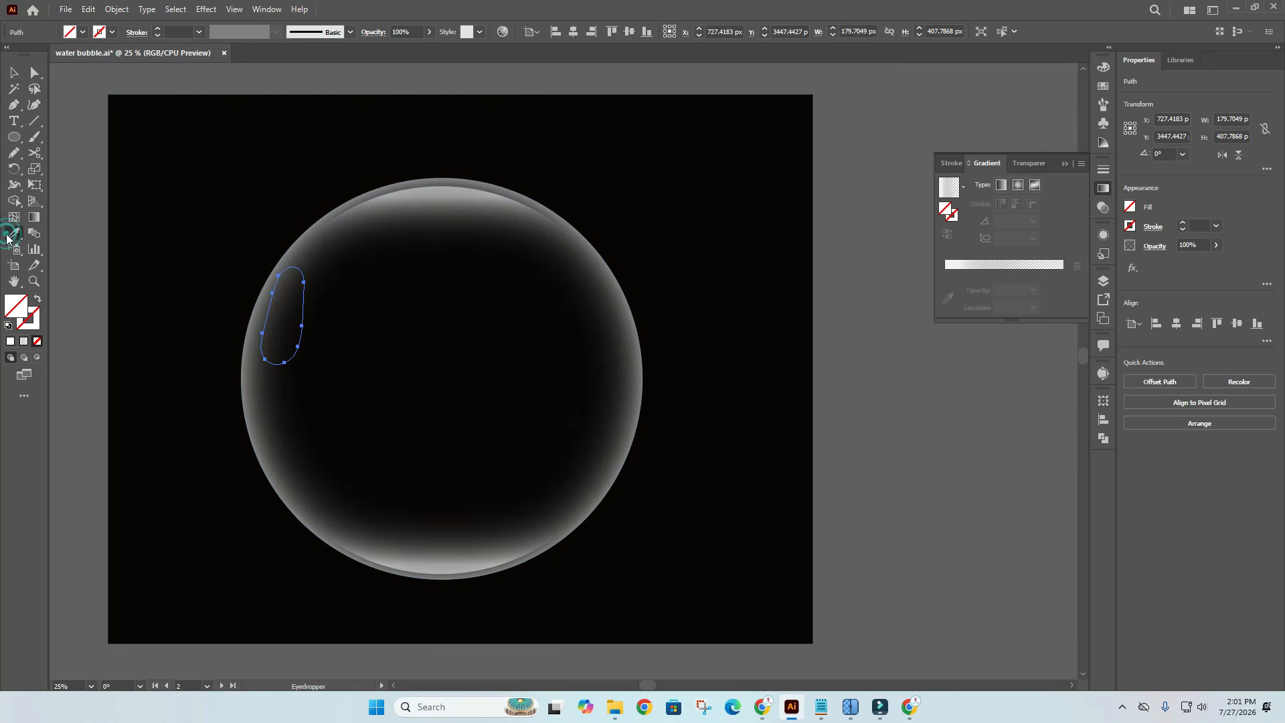
left_click(265, 378)
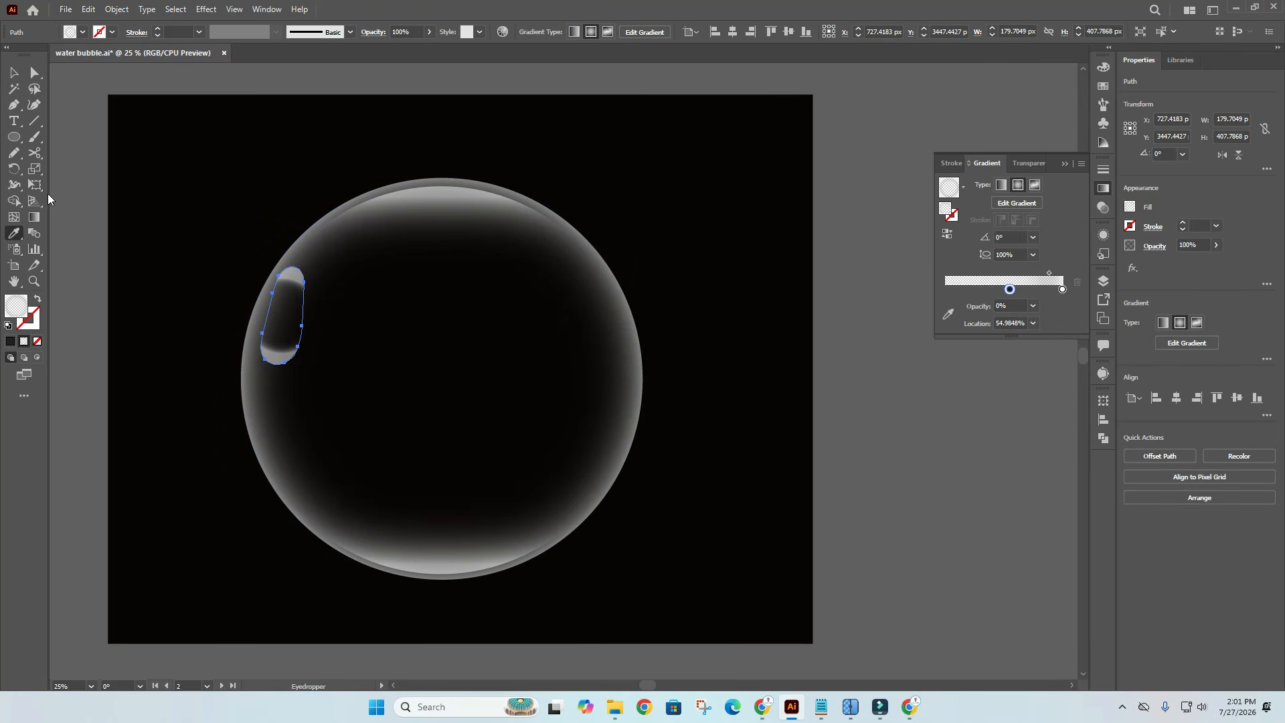
Change the reflection shape's gradient to linear, redraw it across the shape at about -6°, and reverse its direction.
left_click(34, 217)
left_click(303, 315)
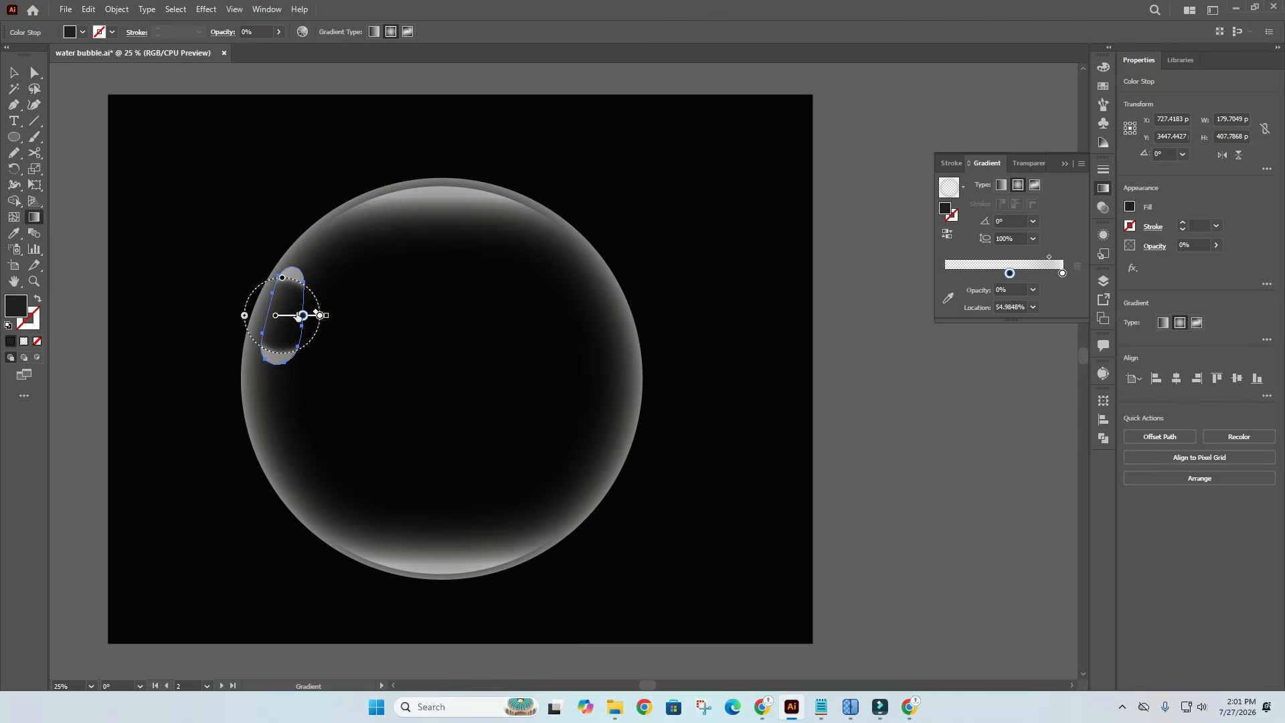
left_click(1002, 185)
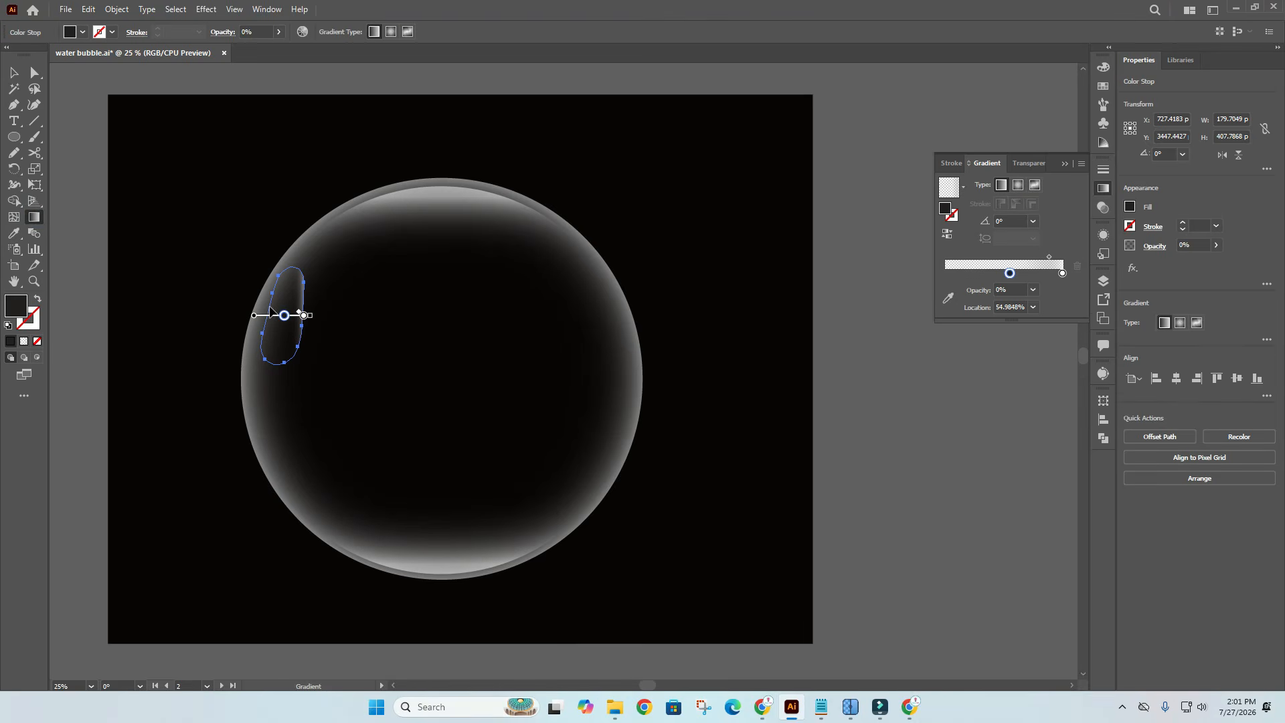
left_click_drag(264, 314, 305, 307)
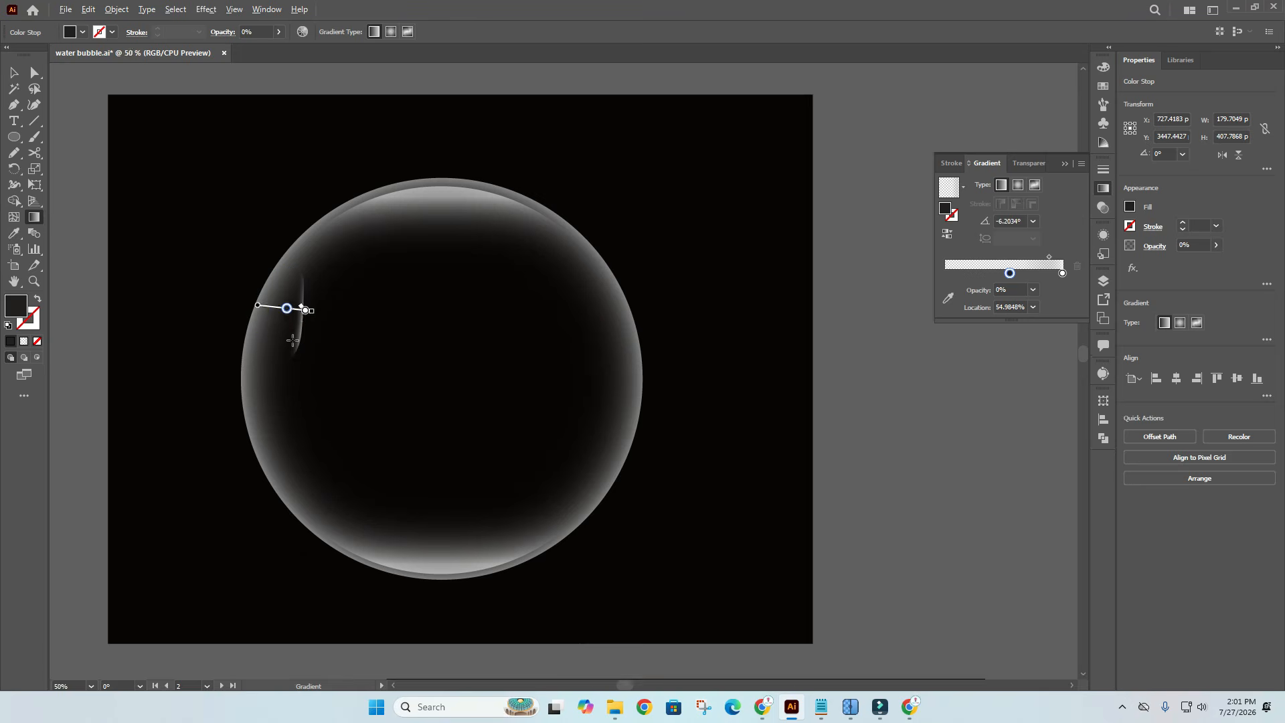
scroll(298, 308, "up", 3)
left_click(947, 233)
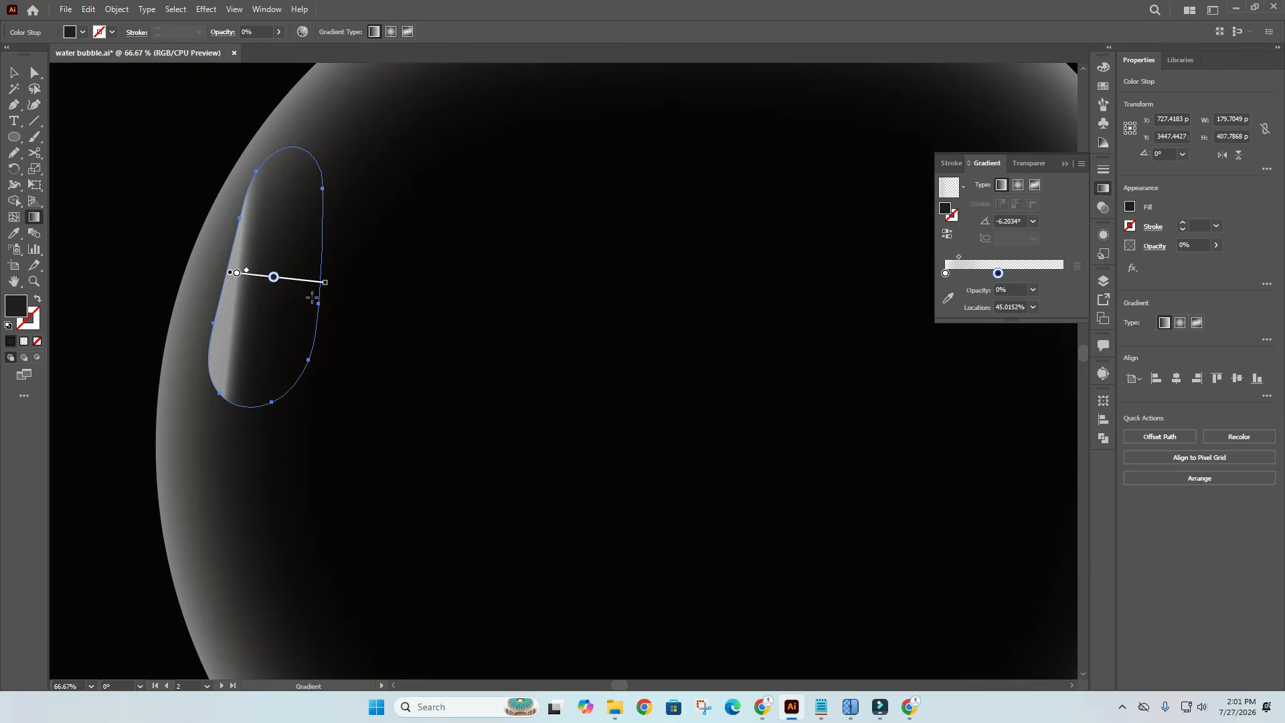
Soften the elongated reflection's linear gradient by moving its transparent stop outward and setting the gradient at about -14°.
mouse_move(236, 272)
left_mouse_down()
mouse_move(229, 253)
mouse_move(227, 269)
mouse_move(290, 281)
left_mouse_up()
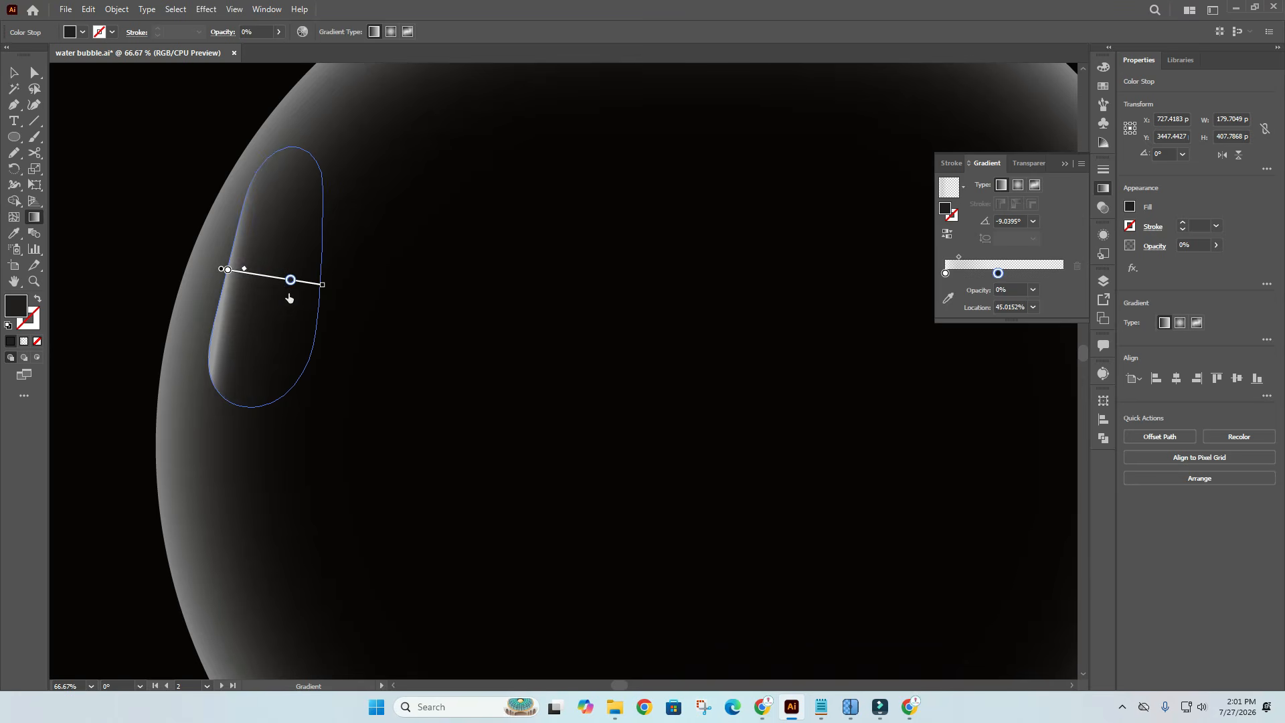
key("v")
left_click(107, 121)
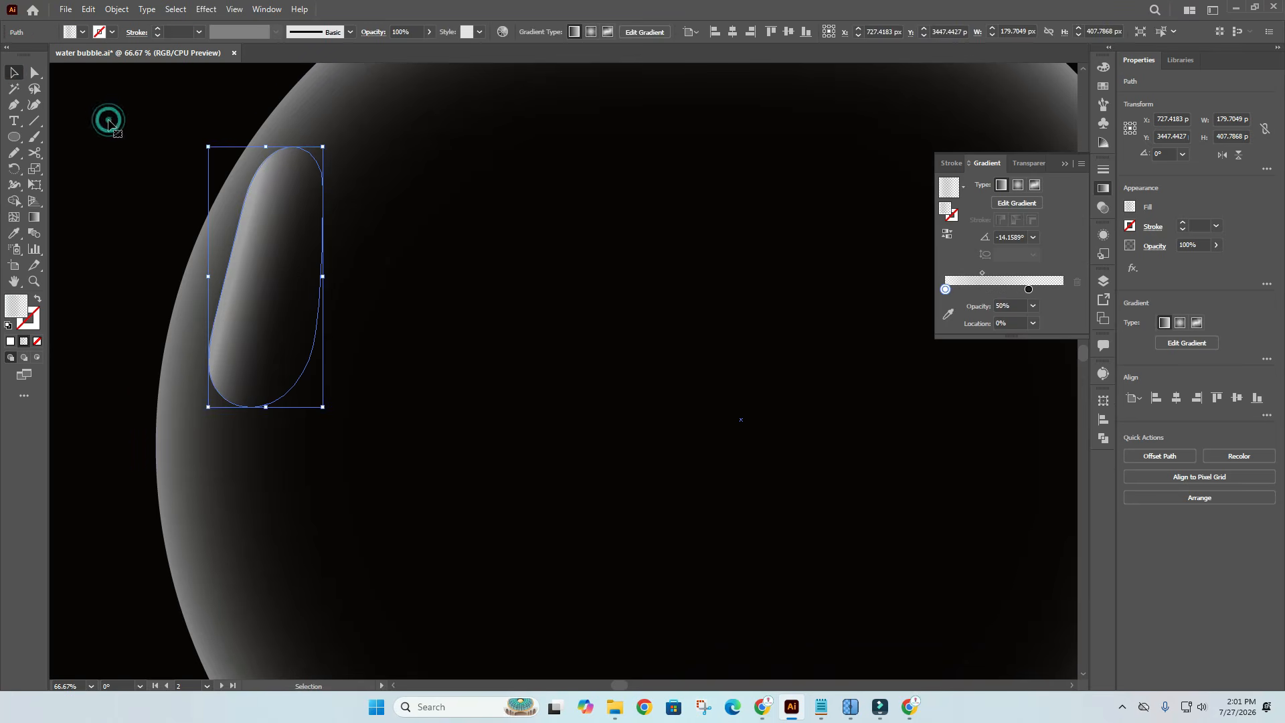
scroll(413, 281, "down", 5)
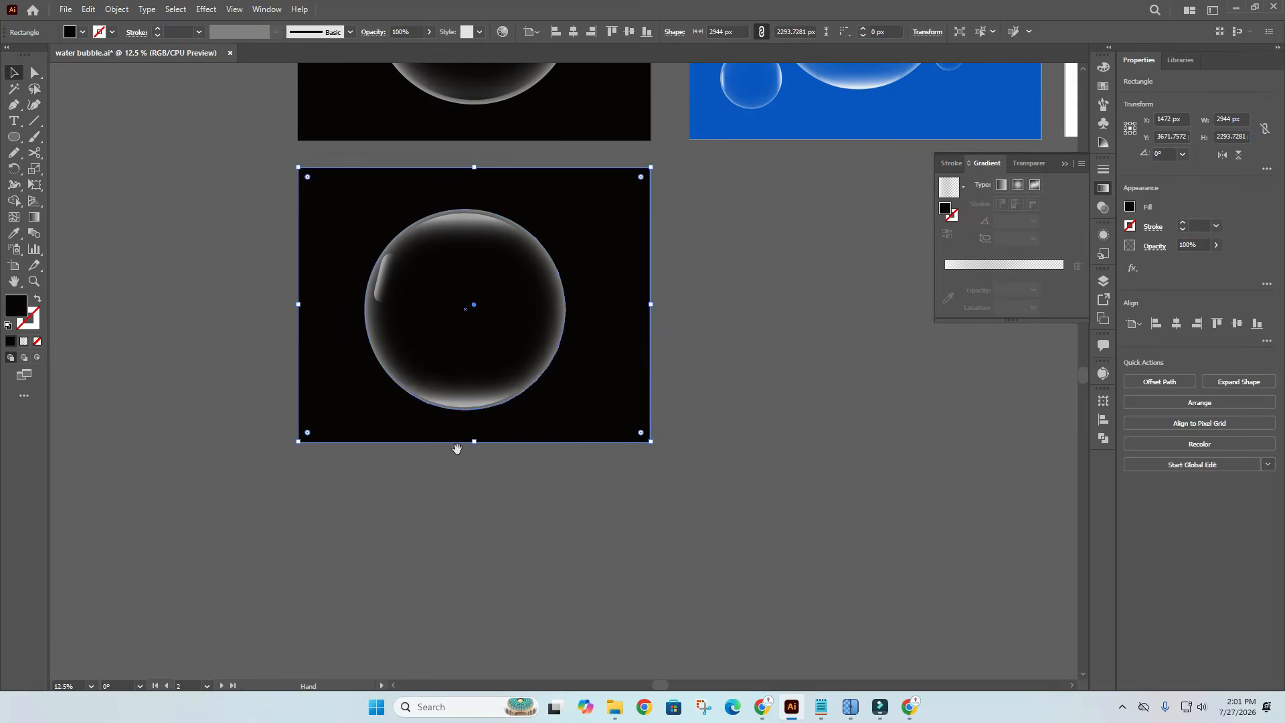
left_click(372, 516)
Rotate the elongated reflection about 4° clockwise to follow the bubble's upper-left rim.
scroll(338, 213, "up", 2)
left_click(332, 221)
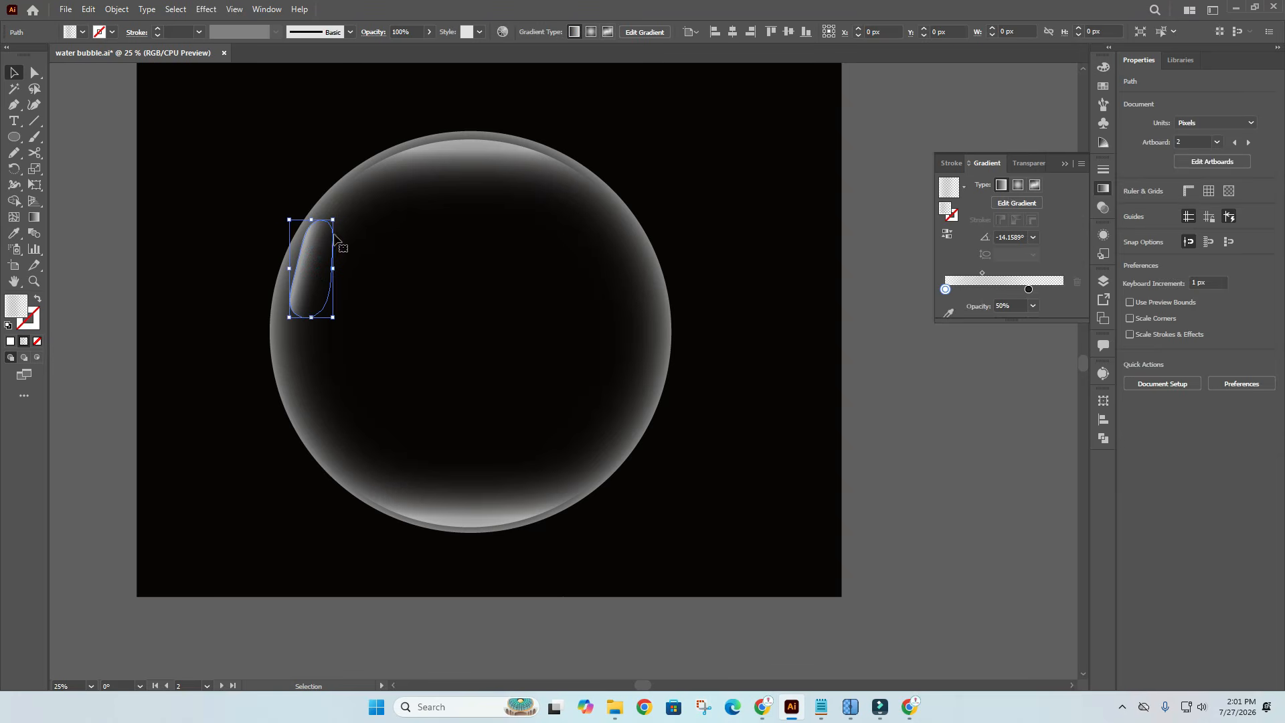
left_click_drag(336, 213, 340, 215)
Reshape the reflection's outer edge and upper end with the Curvature tool to follow the rim, about 205 by 391 px overall.
left_click(34, 104)
scroll(301, 277, "up", 1)
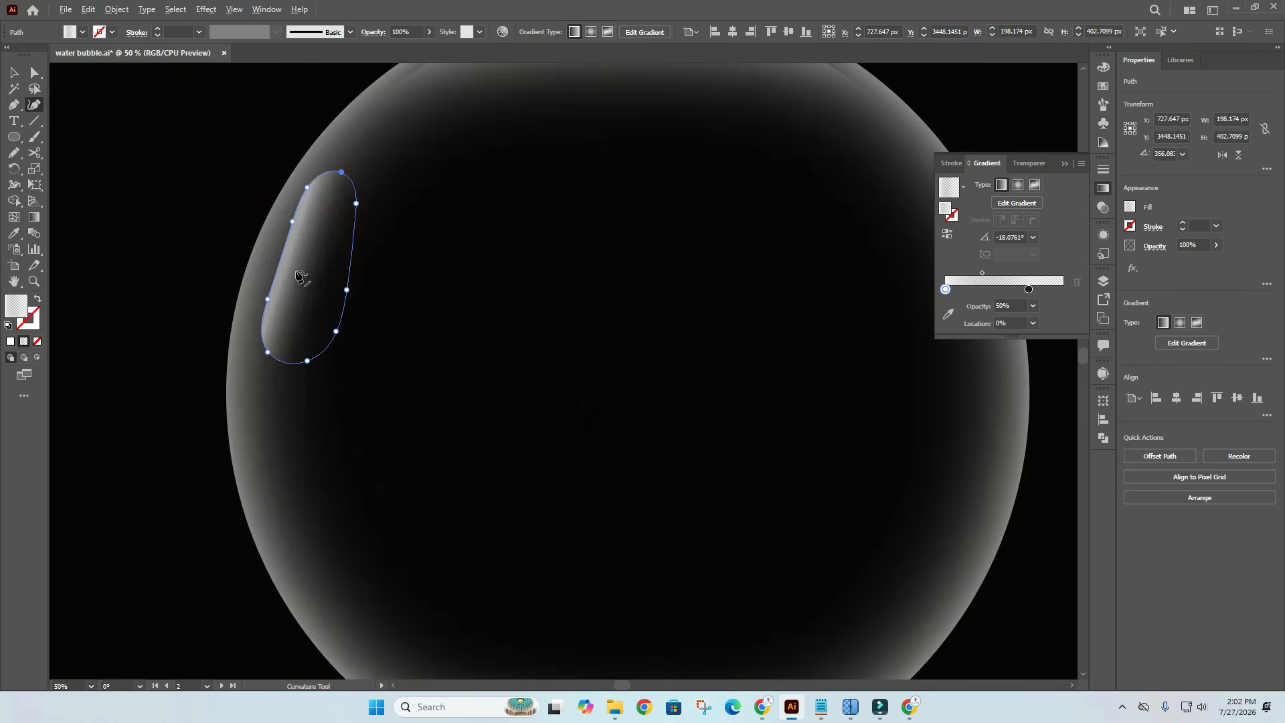
left_click_drag(281, 258, 261, 300)
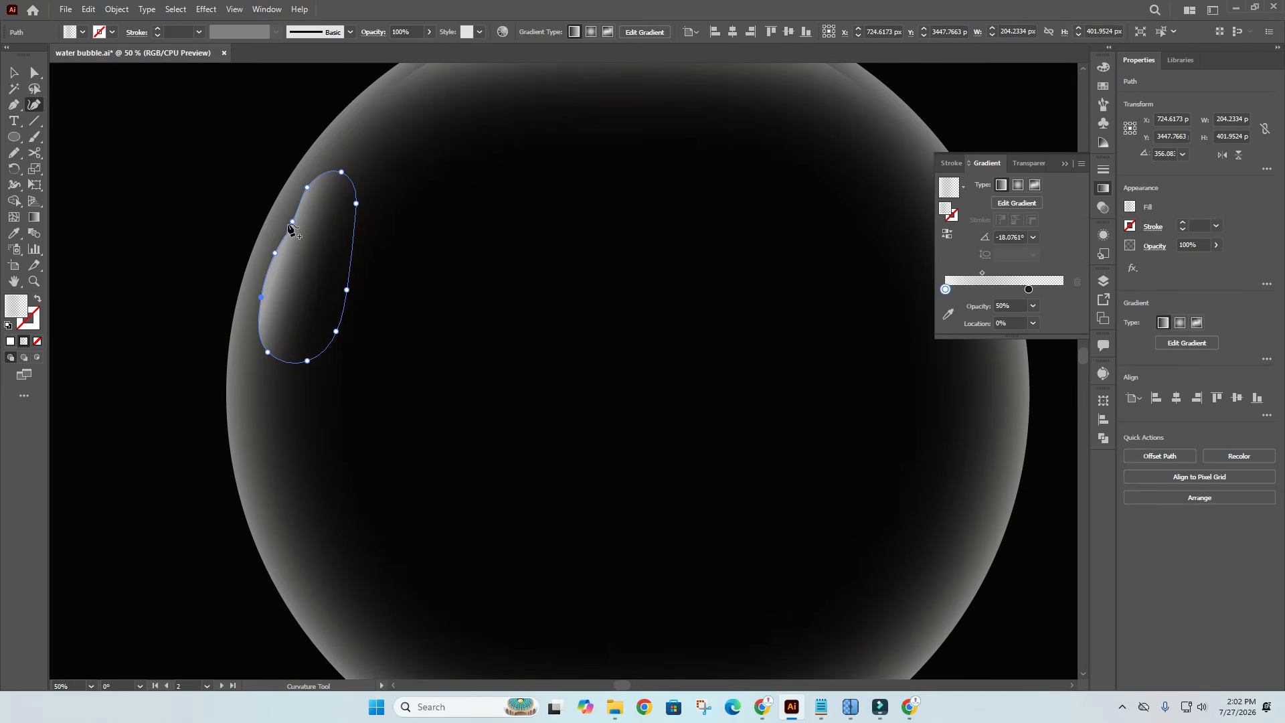
left_click_drag(291, 223, 288, 218)
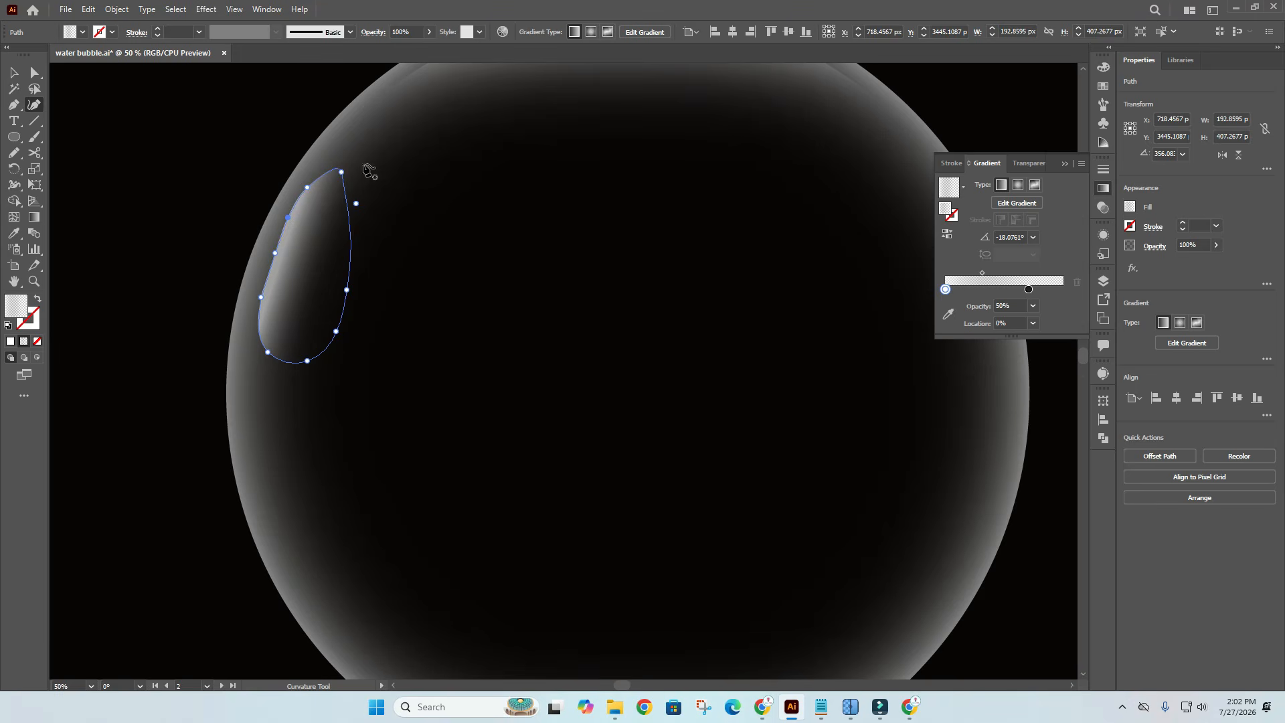
left_click_drag(342, 174, 349, 180)
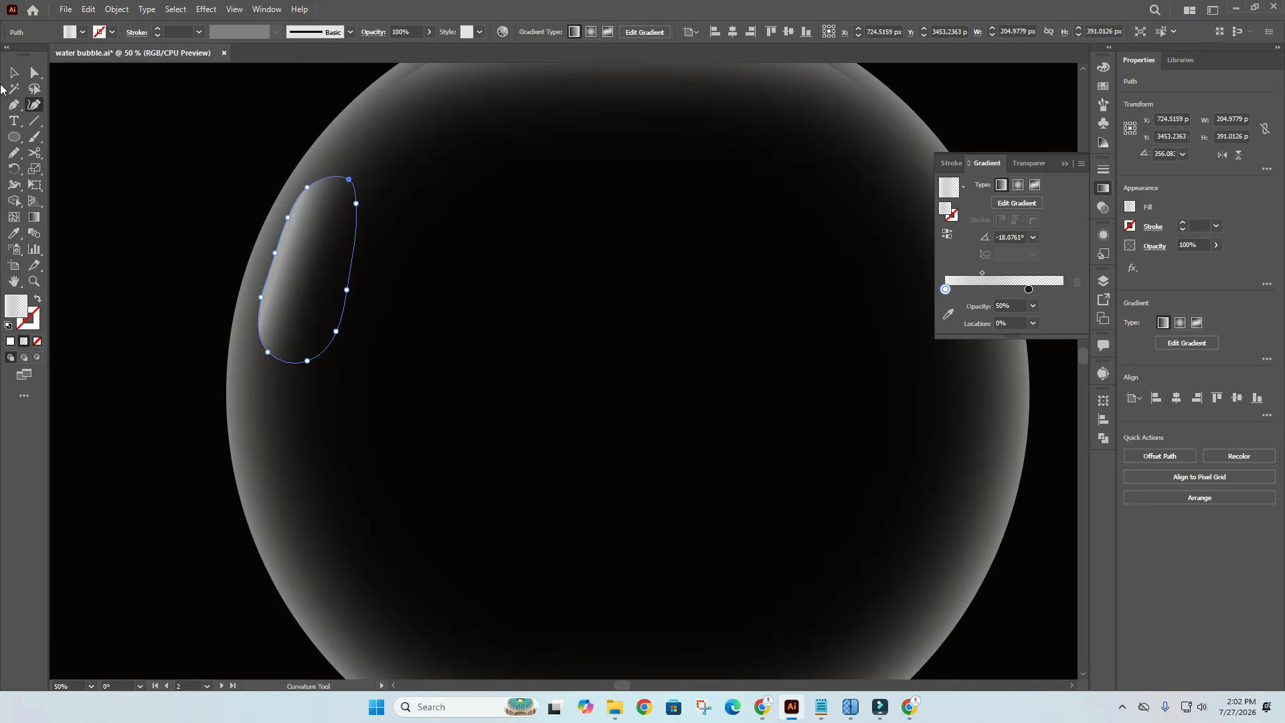
left_click(14, 74)
scroll(552, 309, "down", 4)
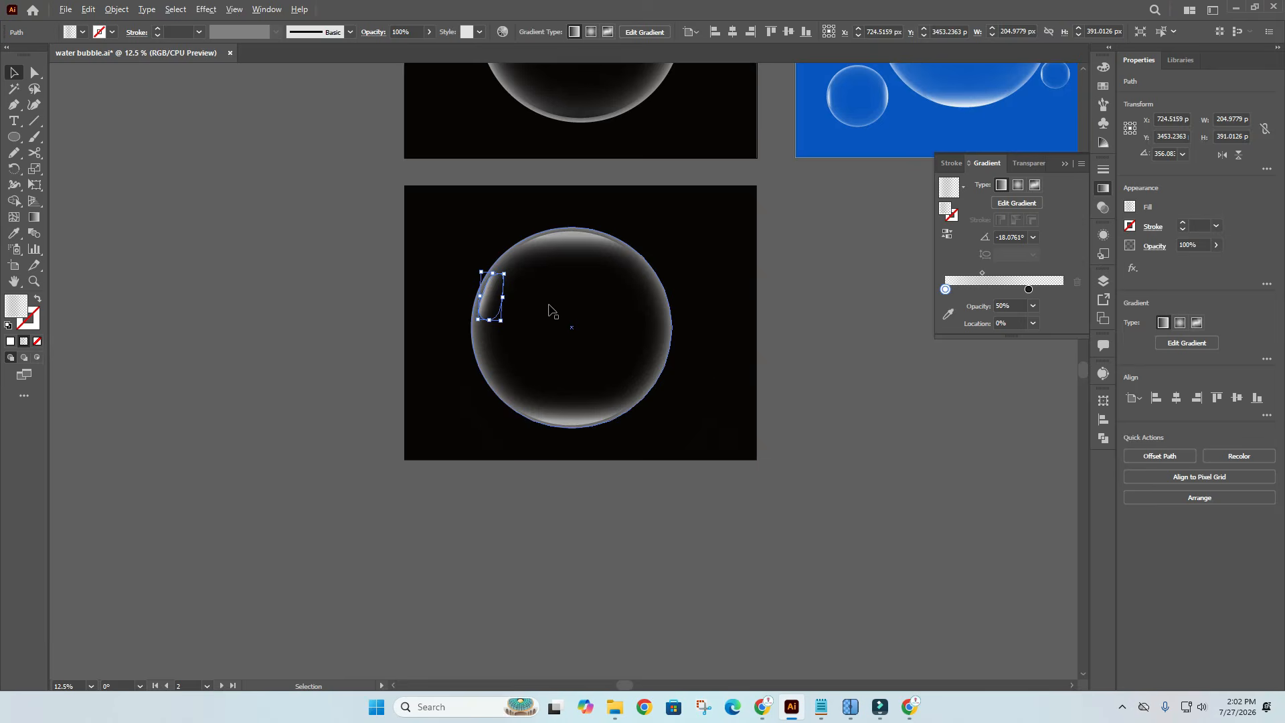
left_click(194, 239)
Copy the blue background rectangle directly below the blue artboard, beside the black bubble artwork.
scroll(287, 258, "right", 2)
scroll(330, 338, "down", 1)
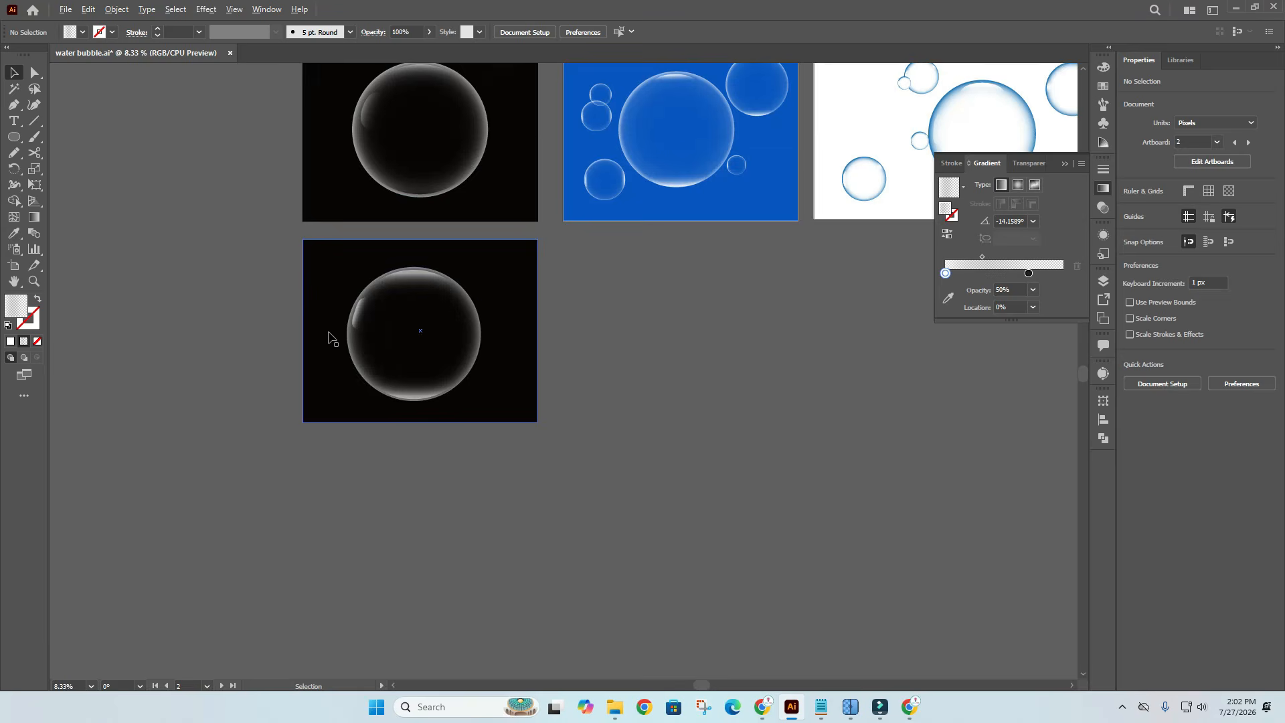
left_click(636, 376)
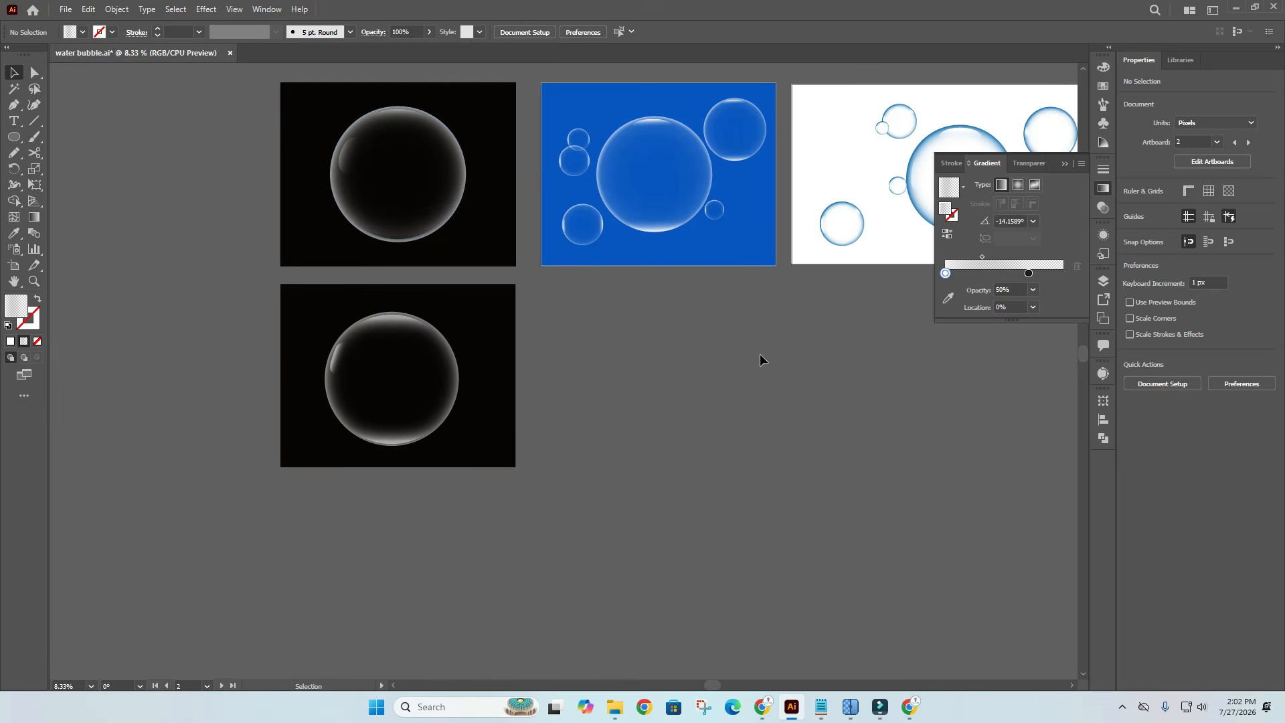
scroll(761, 360, "right", 2)
scroll(761, 360, "up", 1)
left_click_drag(685, 322, 722, 341)
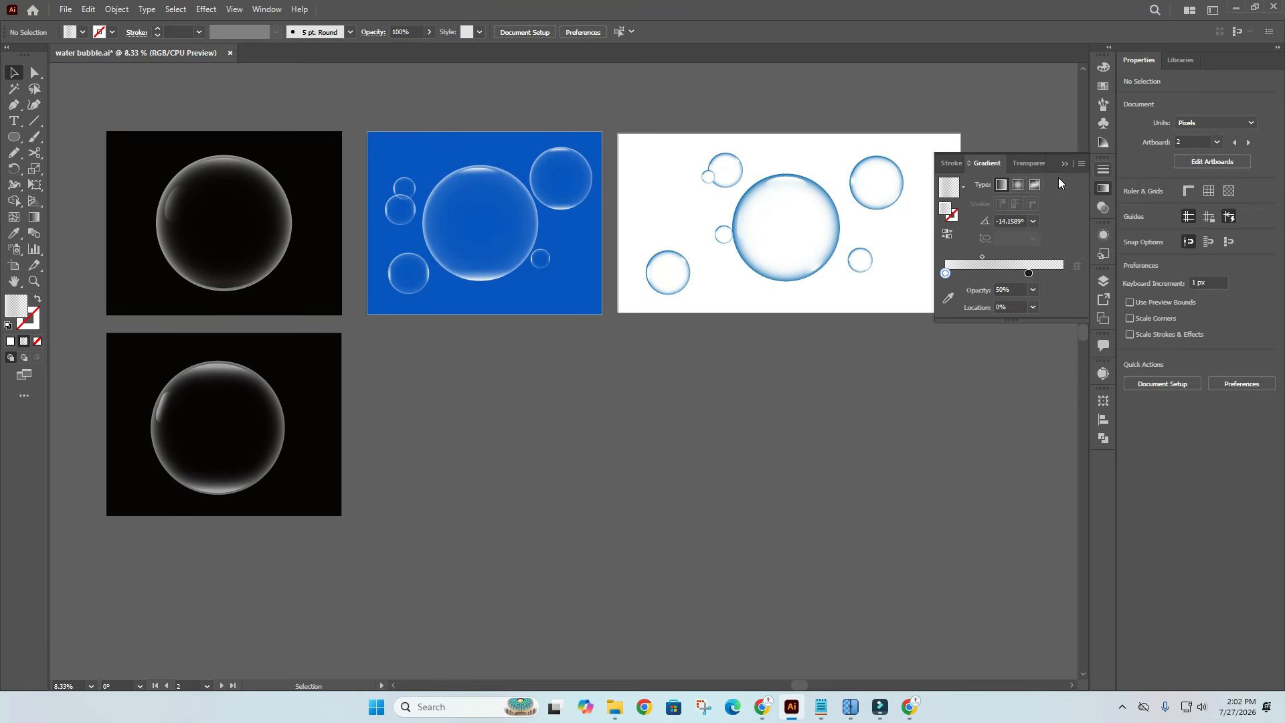
left_click(562, 296)
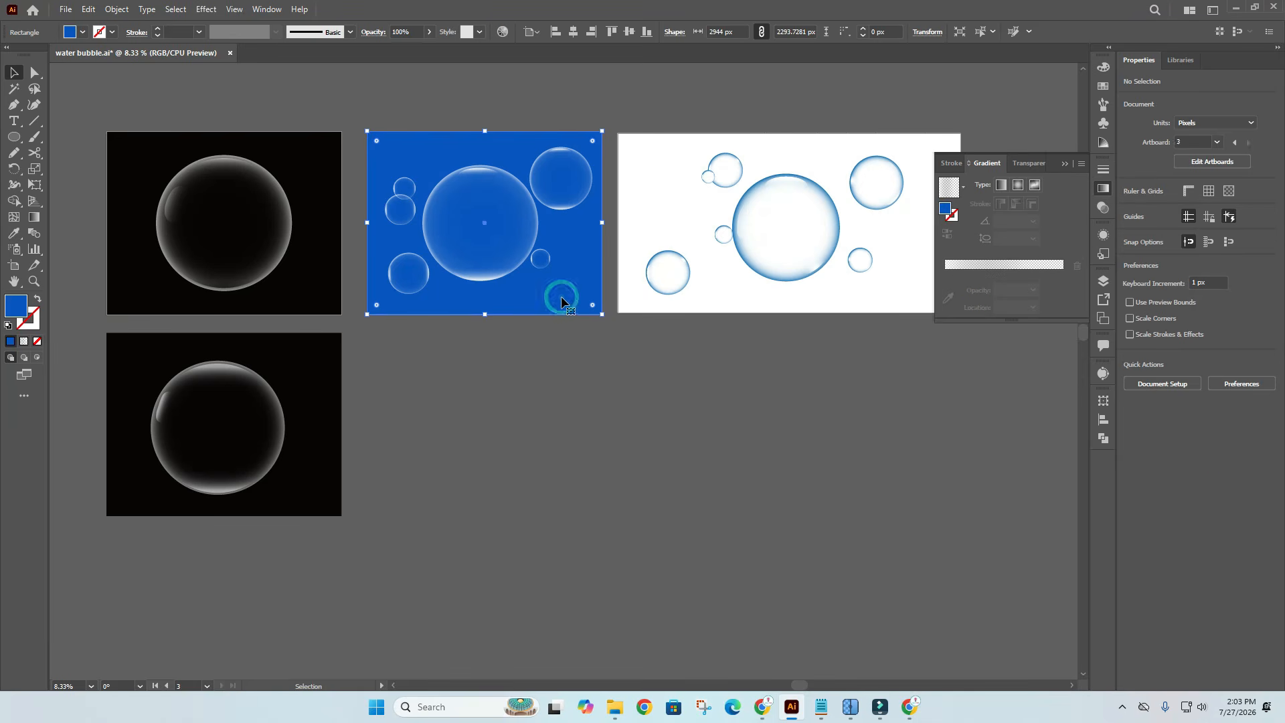
left_click_drag(569, 302, 569, 503)
left_click(601, 607)
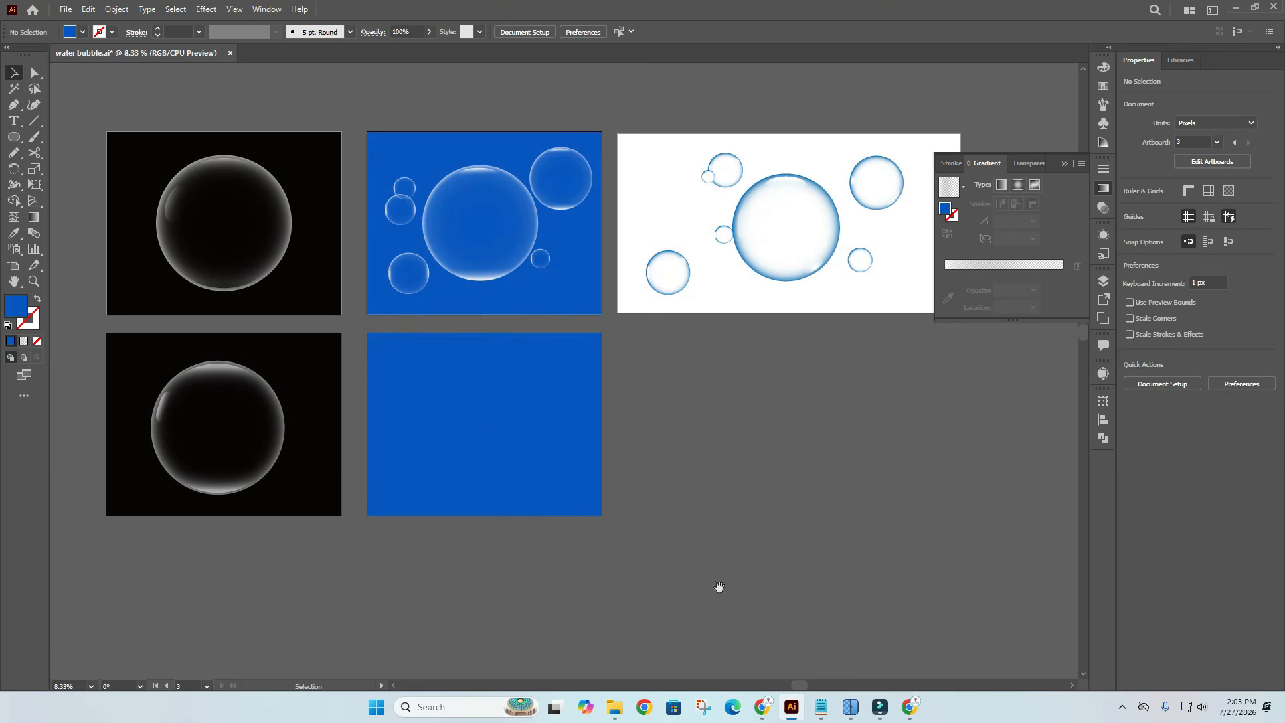
Copy the main circle of the lower black-background bubble onto the new blue rectangle.
scroll(717, 587, "down", 1)
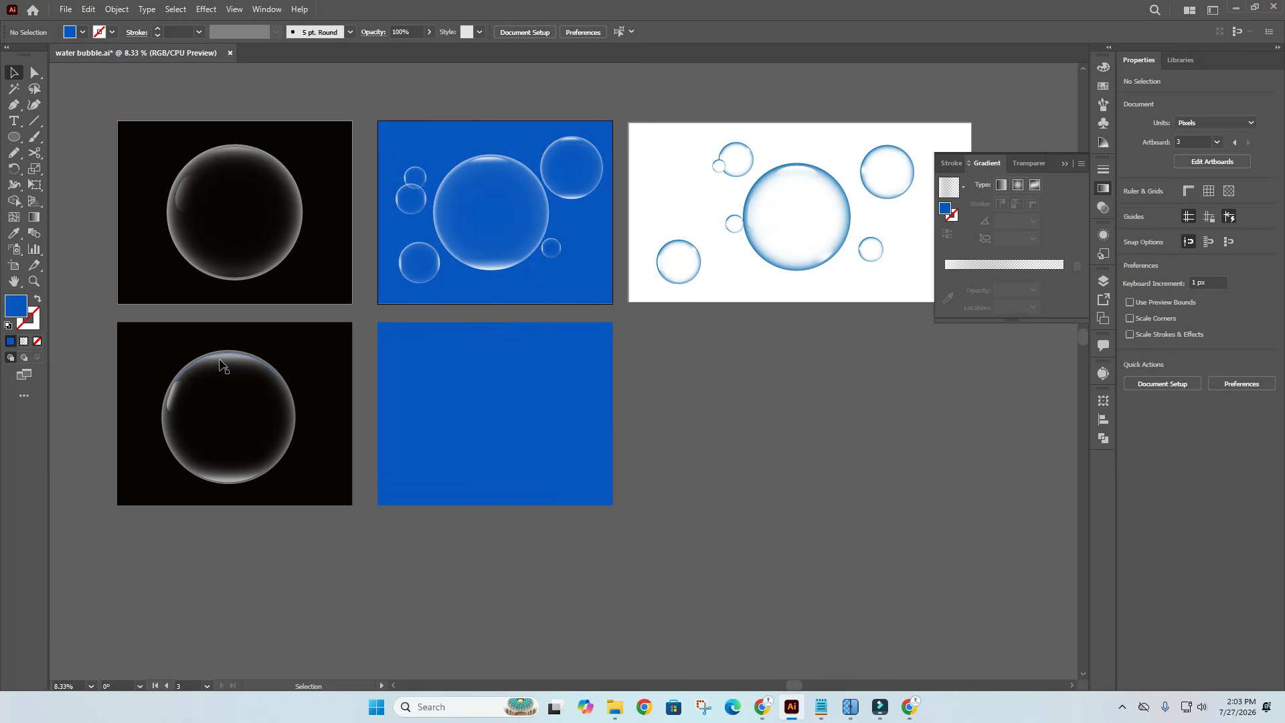
left_click(289, 404)
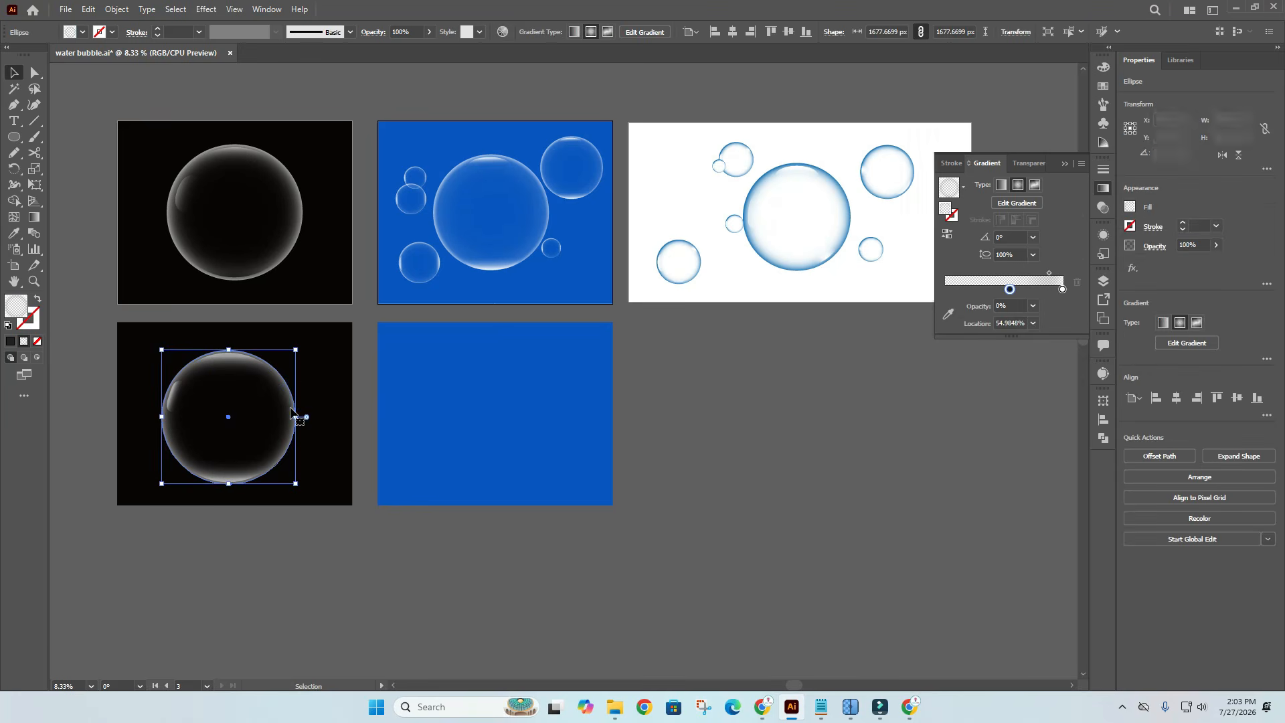
left_click_drag(290, 405, 566, 392)
Set the opacity of the copied circle's white outer gradient stop to 60%, after trying 70%.
left_click(1063, 290)
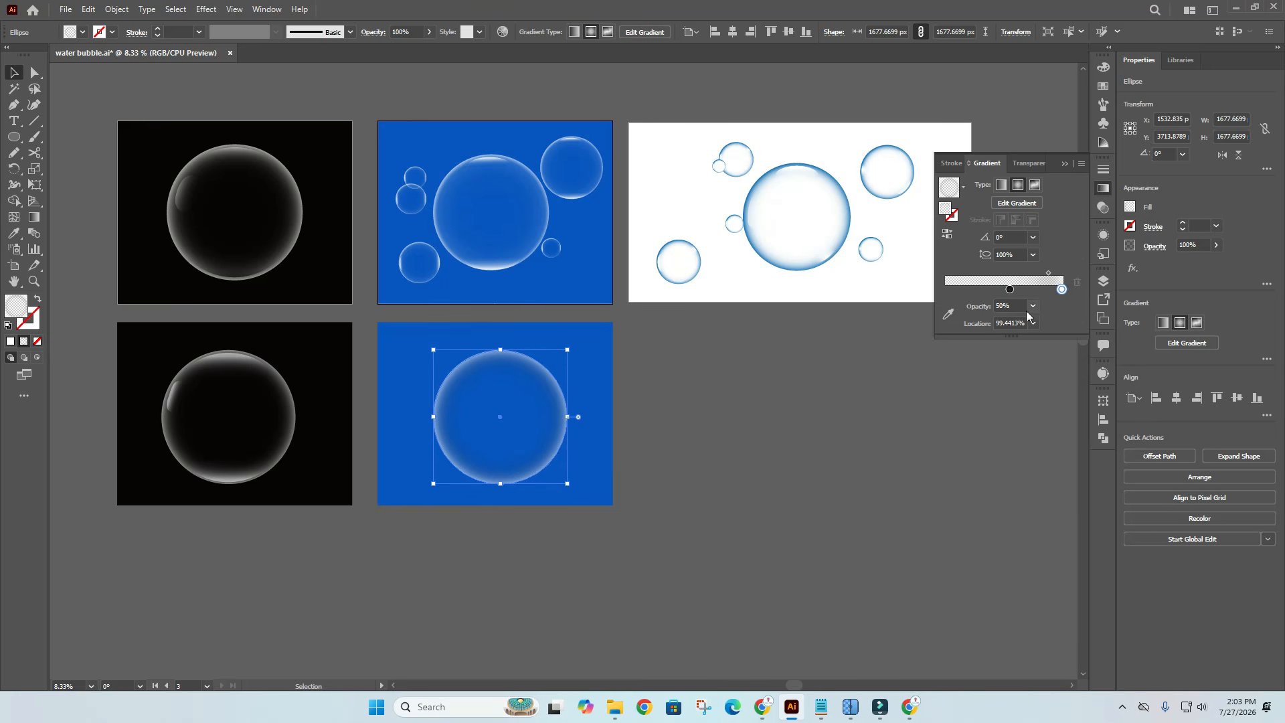
left_click(1034, 307)
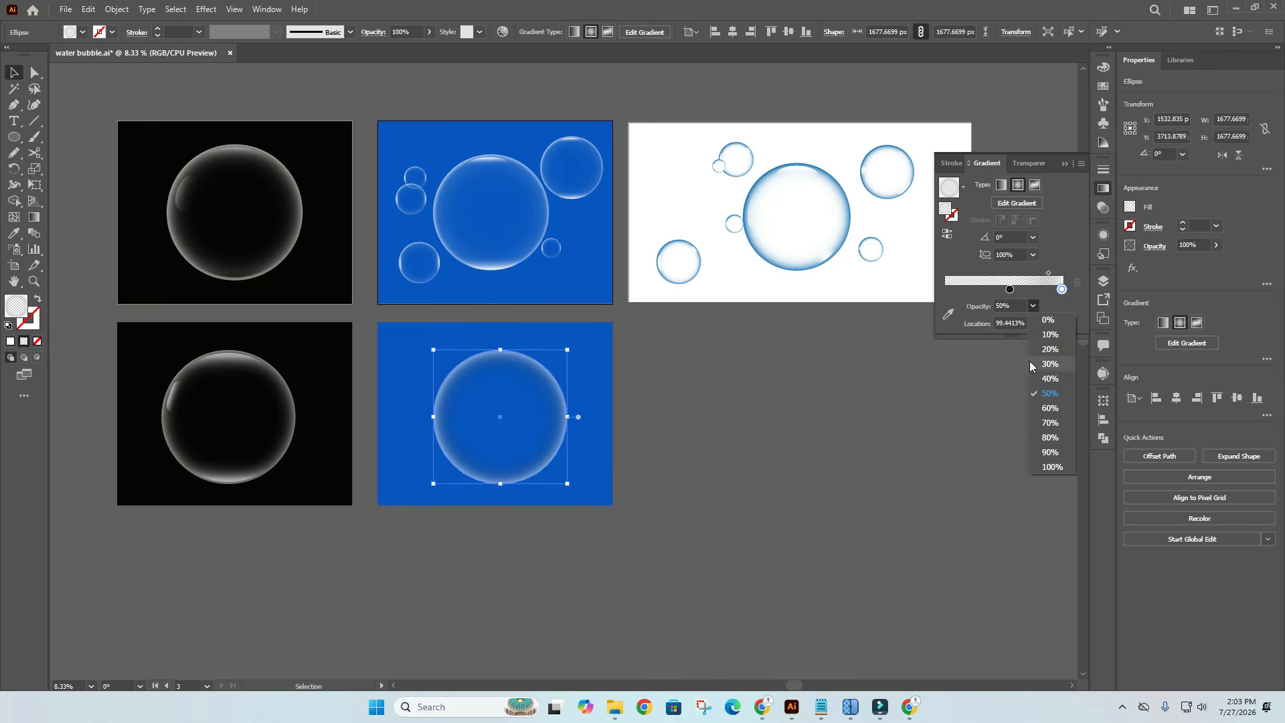
left_click(1048, 430)
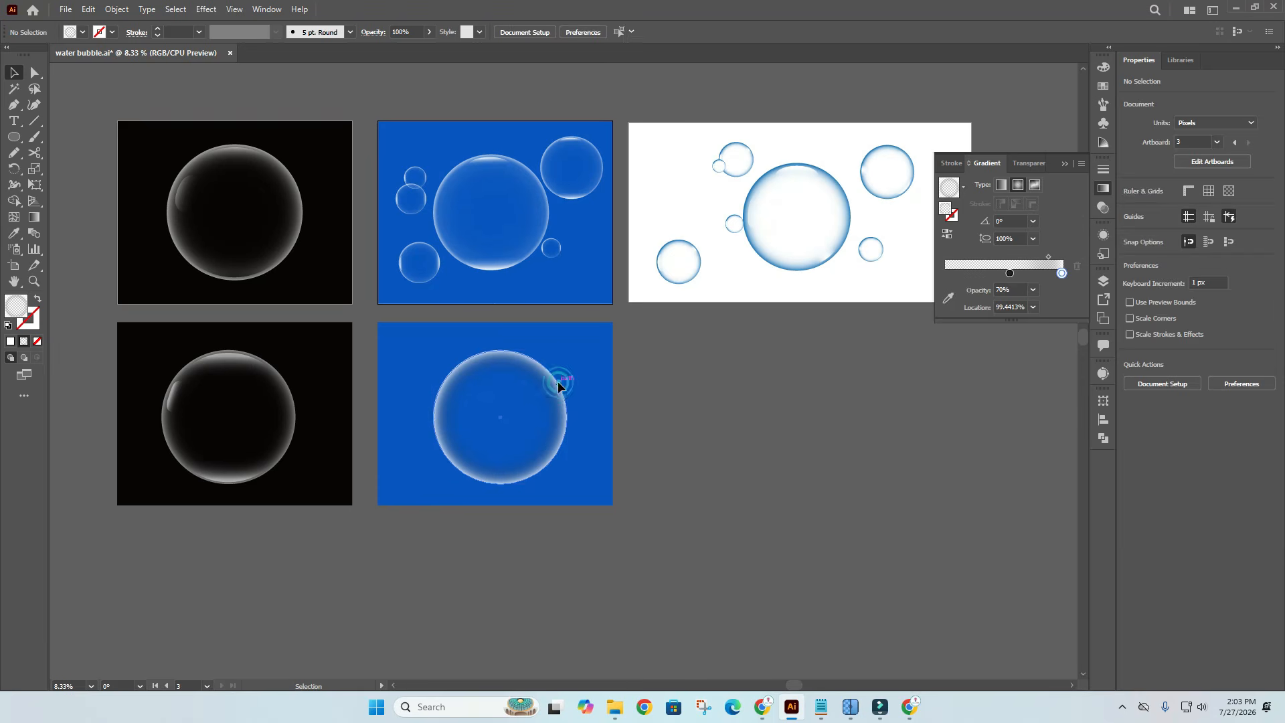
left_click(1034, 307)
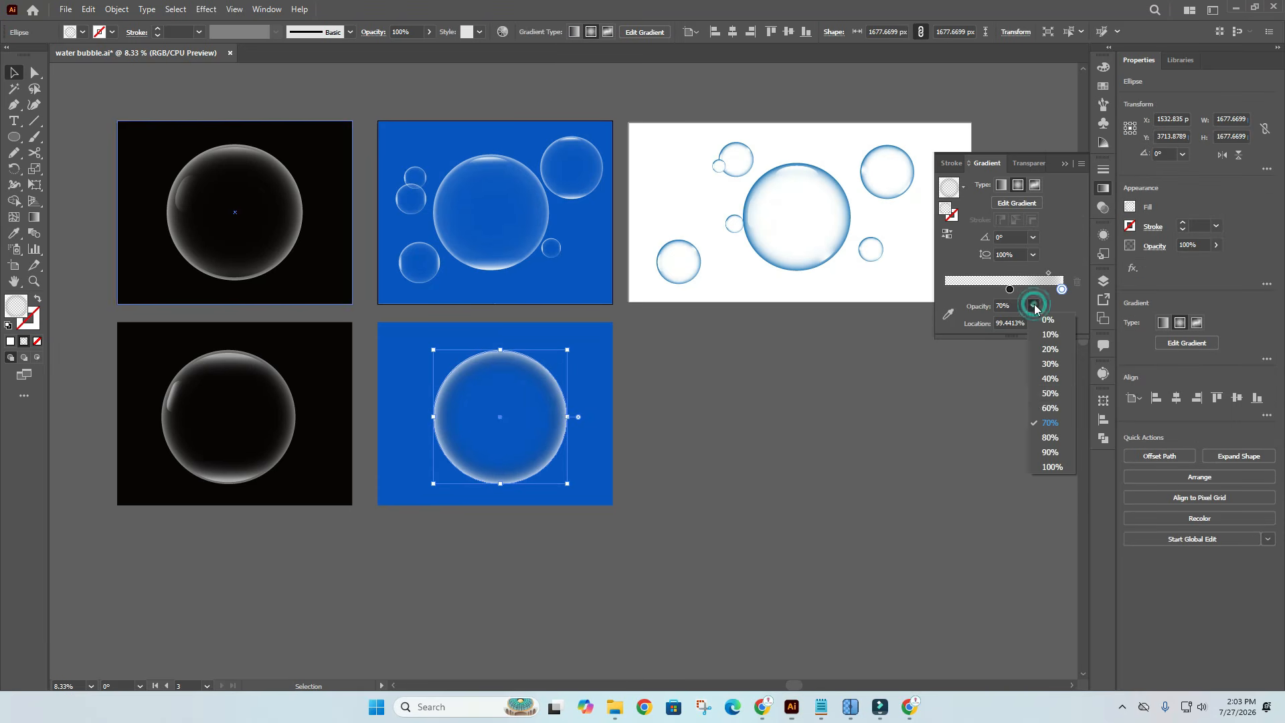
left_click(1048, 408)
left_click(899, 426)
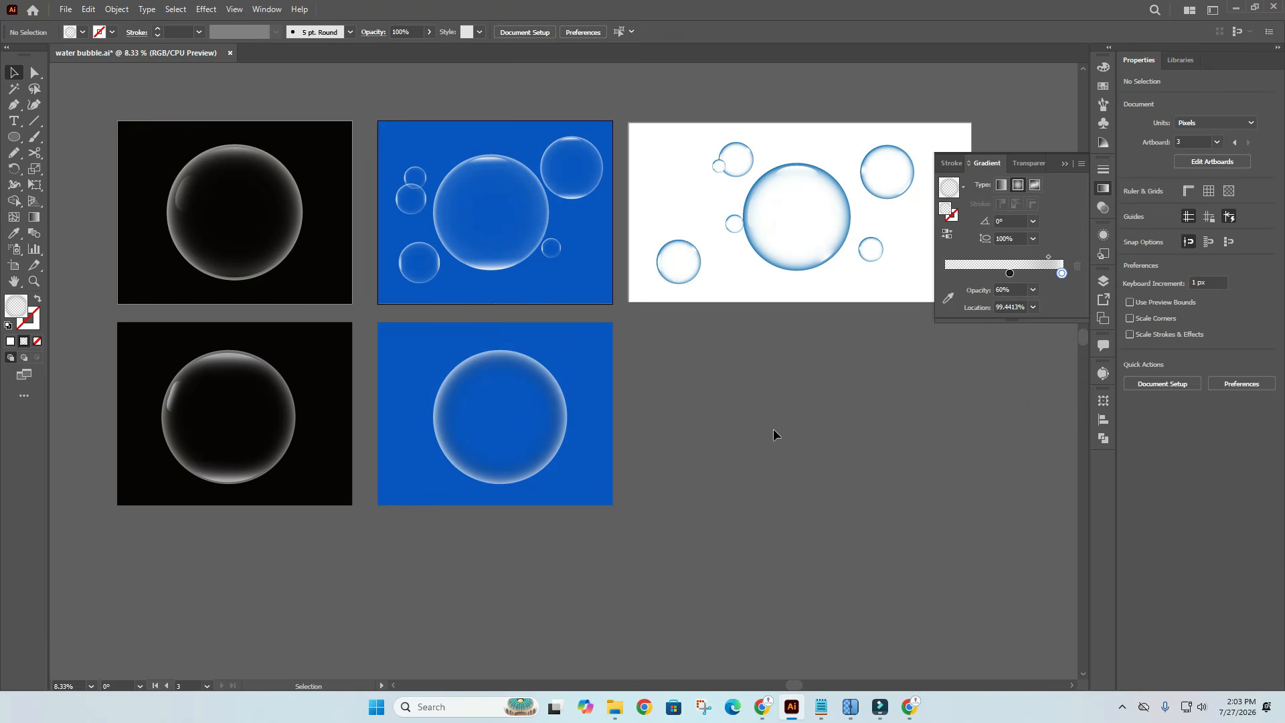
Draw an ellipse about 610 by 305 px and centre it just inside the upper rim of the new blue-background bubble.
scroll(390, 418, "up", 1)
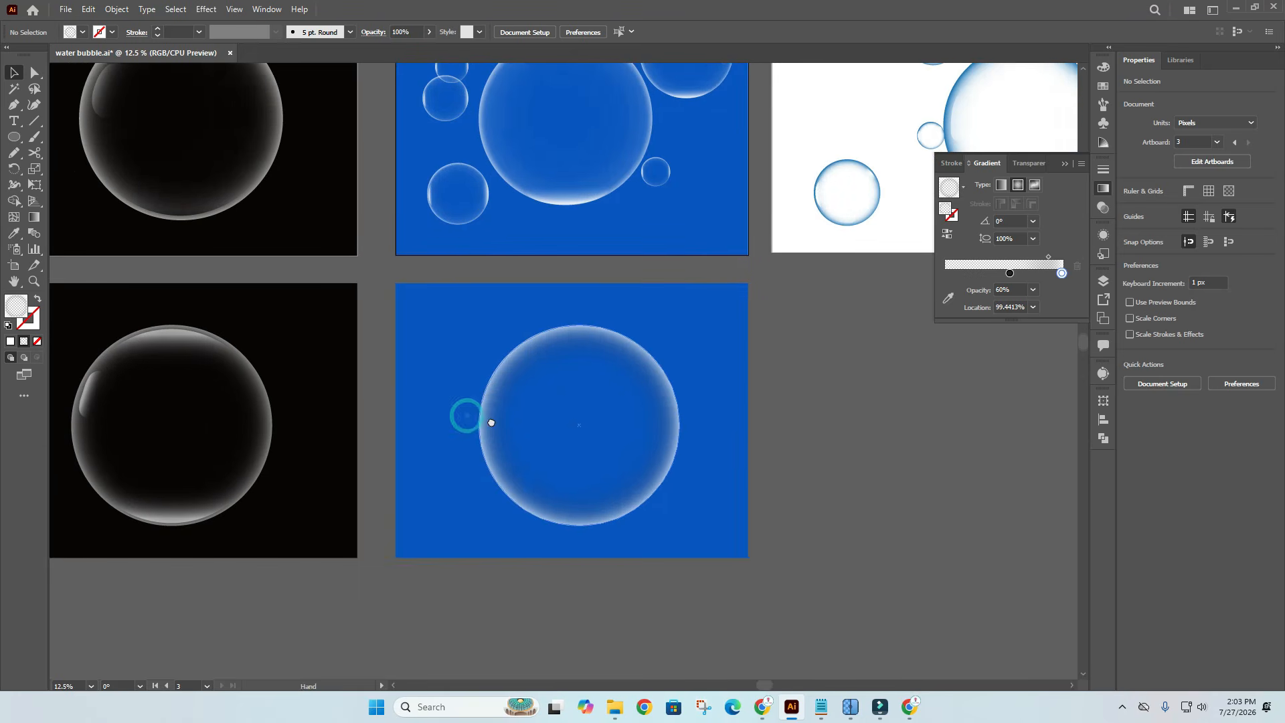
scroll(462, 335, "up", 1)
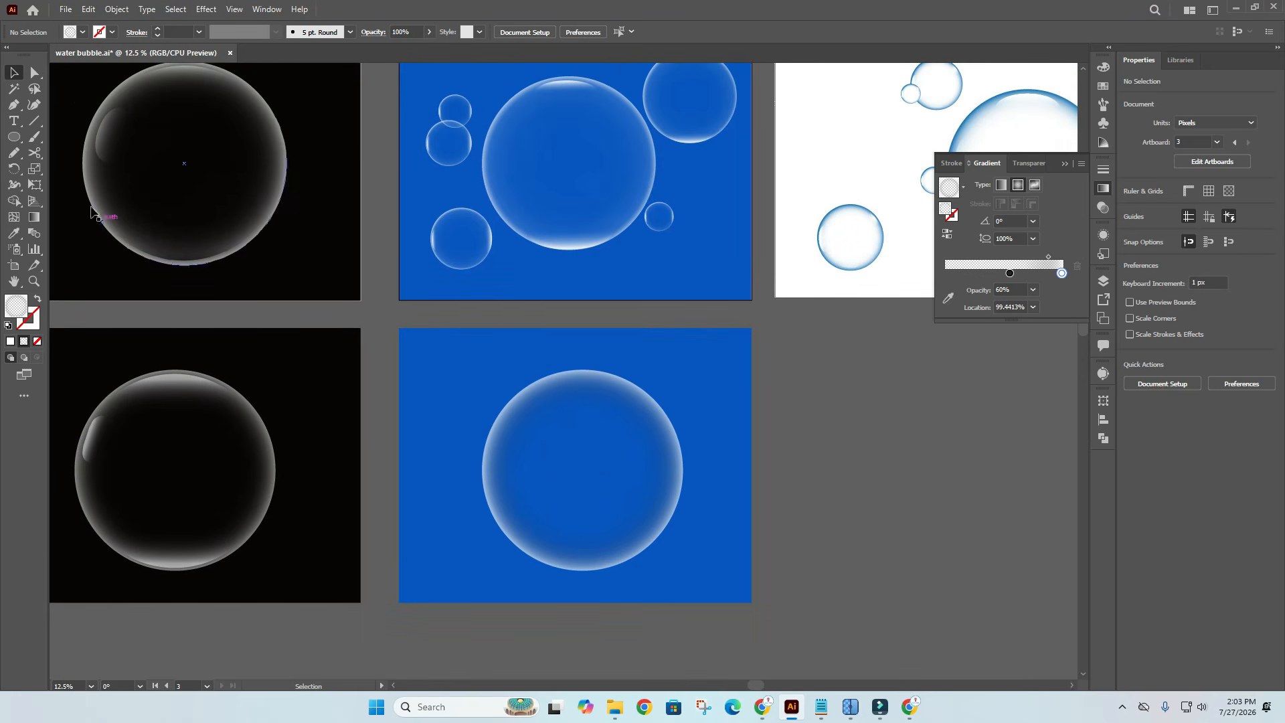
left_click(25, 143)
left_click(65, 171)
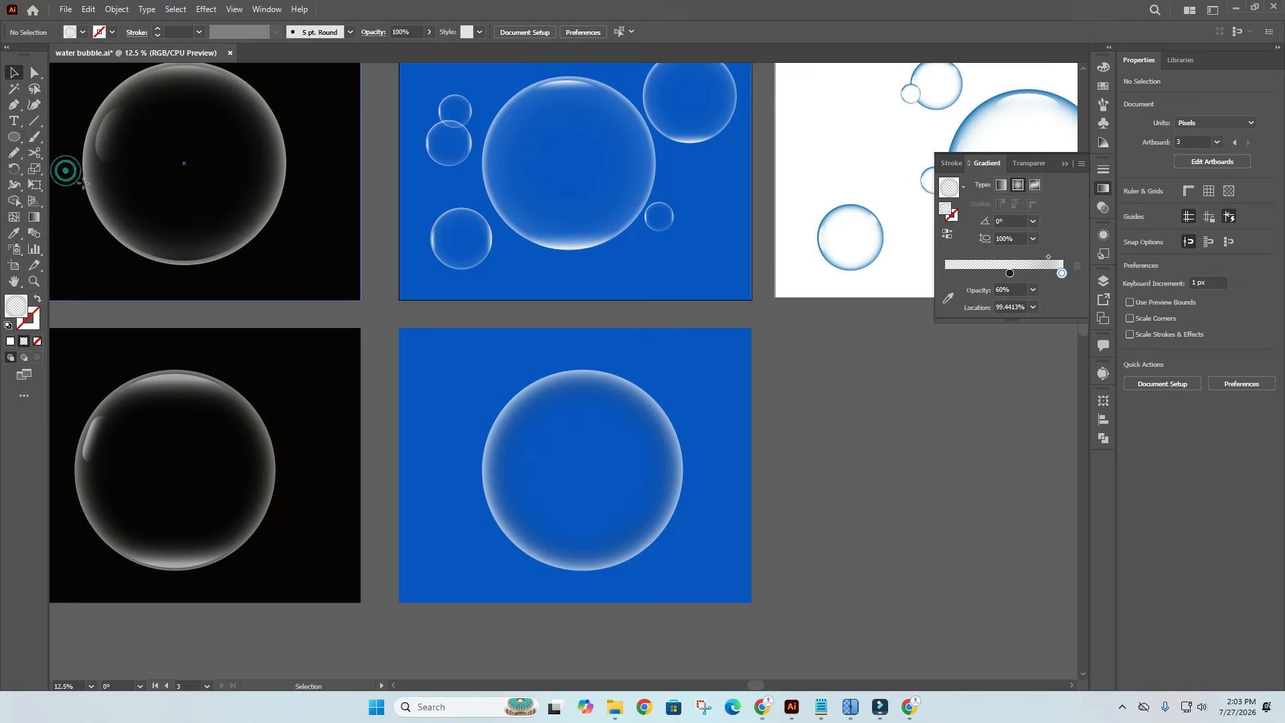
left_click_drag(560, 384, 594, 403)
left_click(14, 72)
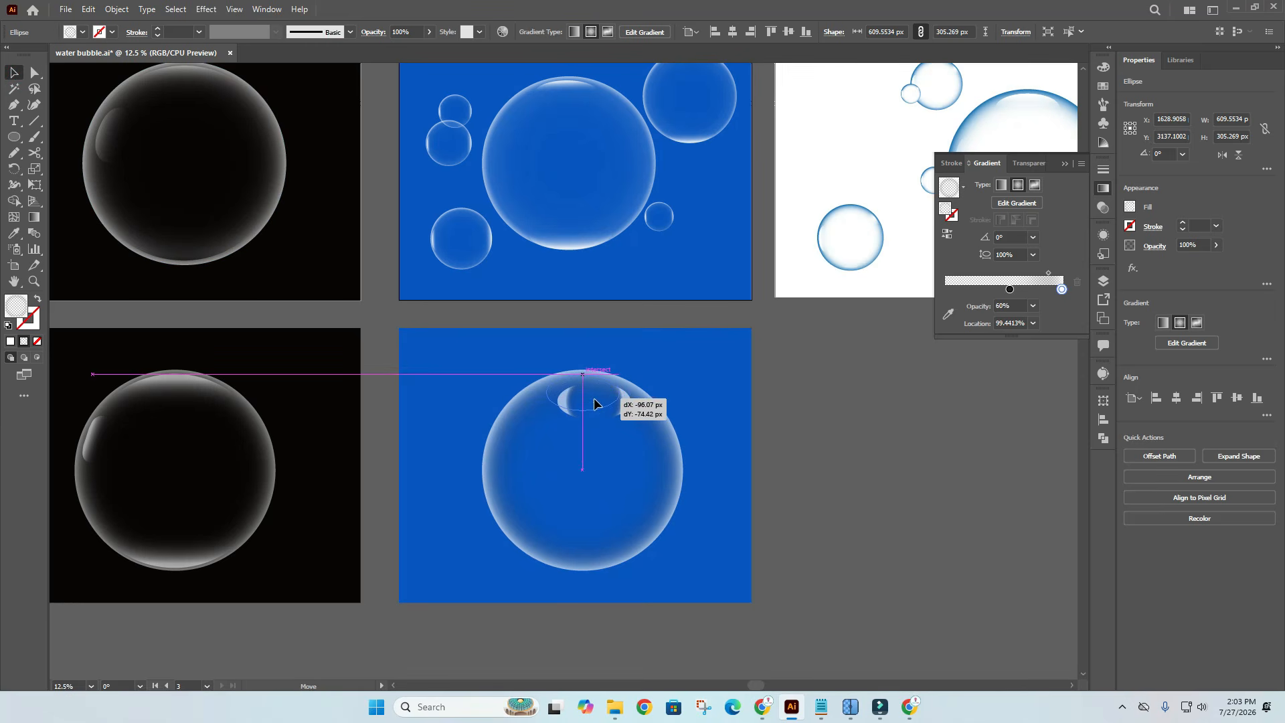
Change the small ellipse's gradient to linear, redraw it vertically at about -89°, and reverse its direction.
left_click(1000, 186)
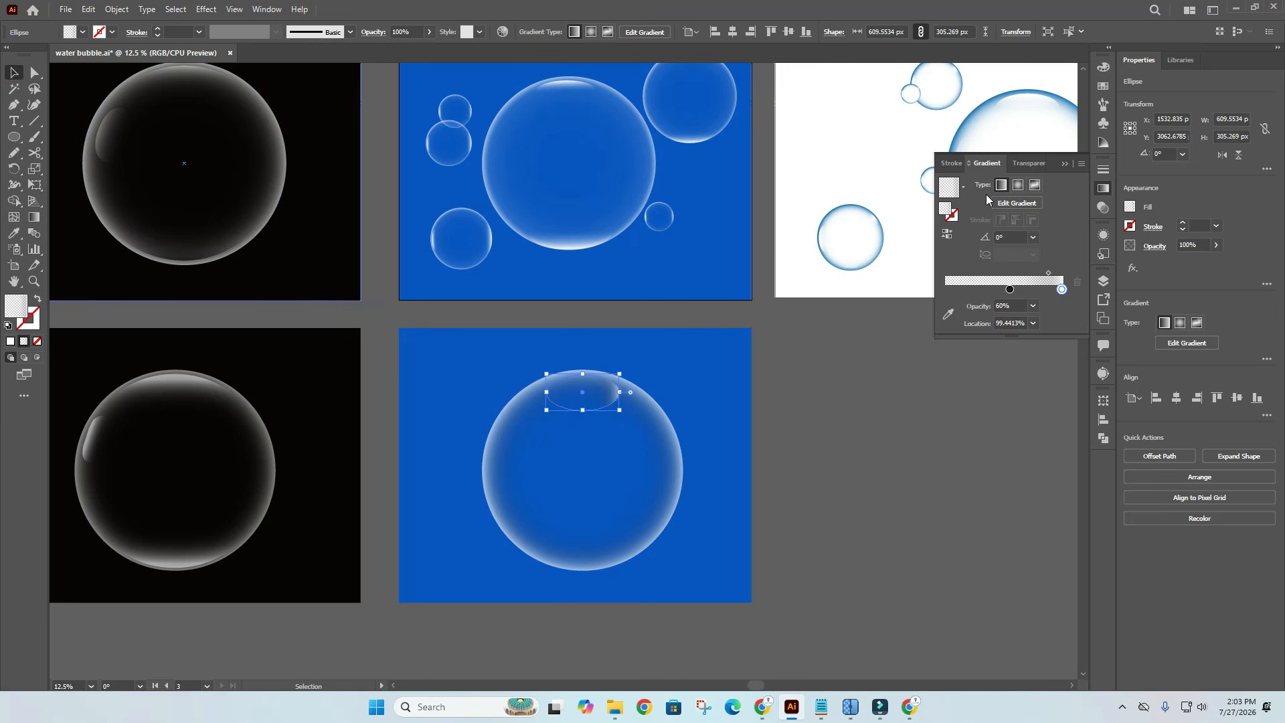
left_click(34, 217)
left_click_drag(579, 366, 583, 418)
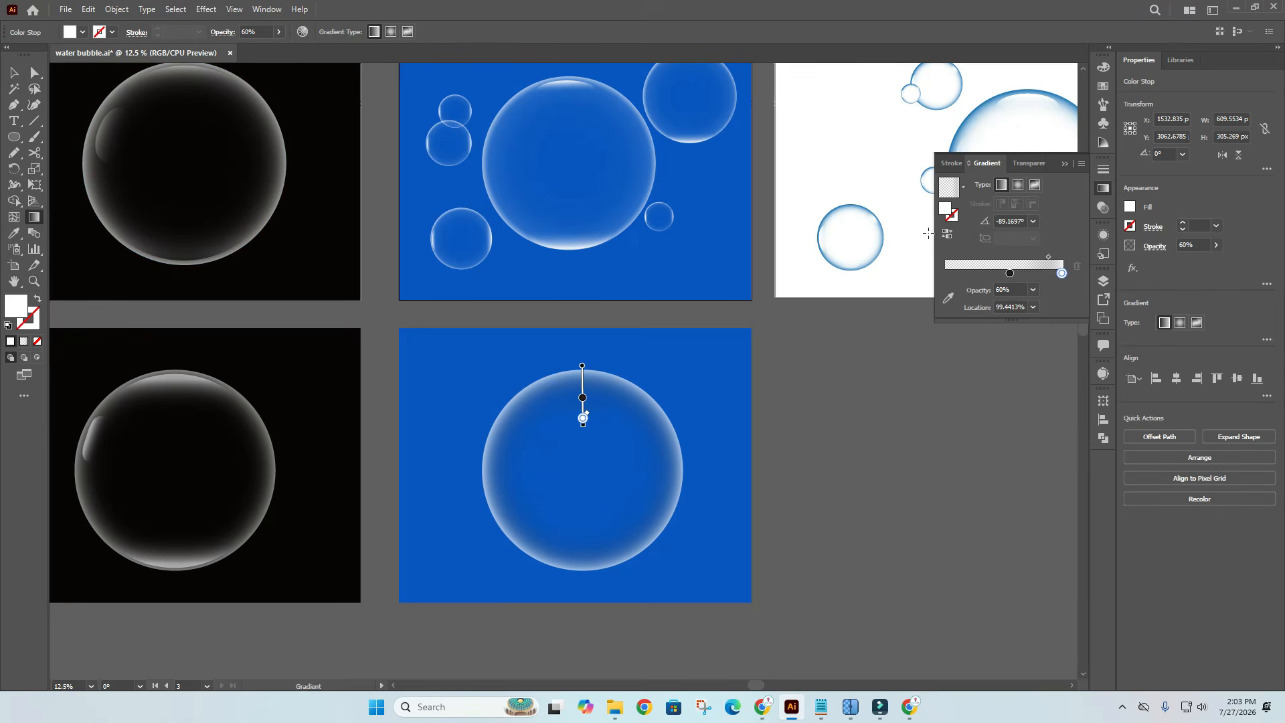
left_click(946, 236)
Move the small ellipse's transparent gradient stop to 100% and set its white stop to about 7.4% location with 70% opacity.
left_click(583, 393)
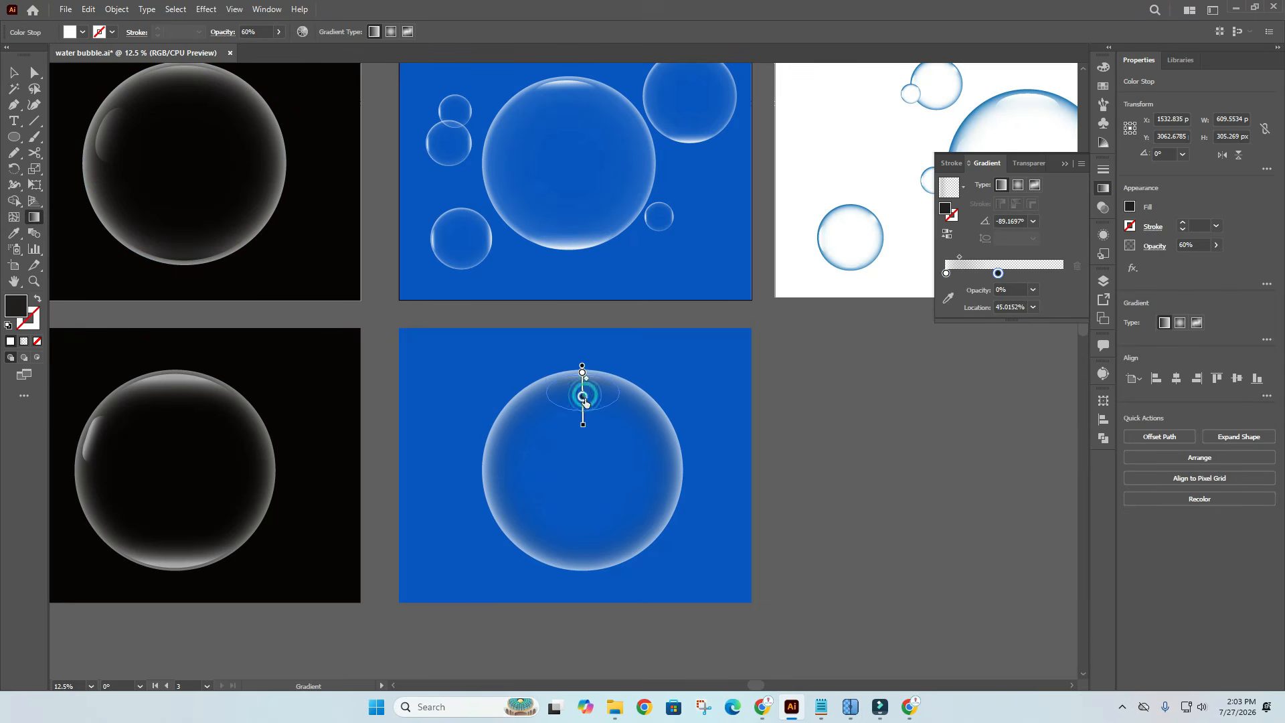
left_click_drag(582, 394, 583, 419)
left_click(584, 372)
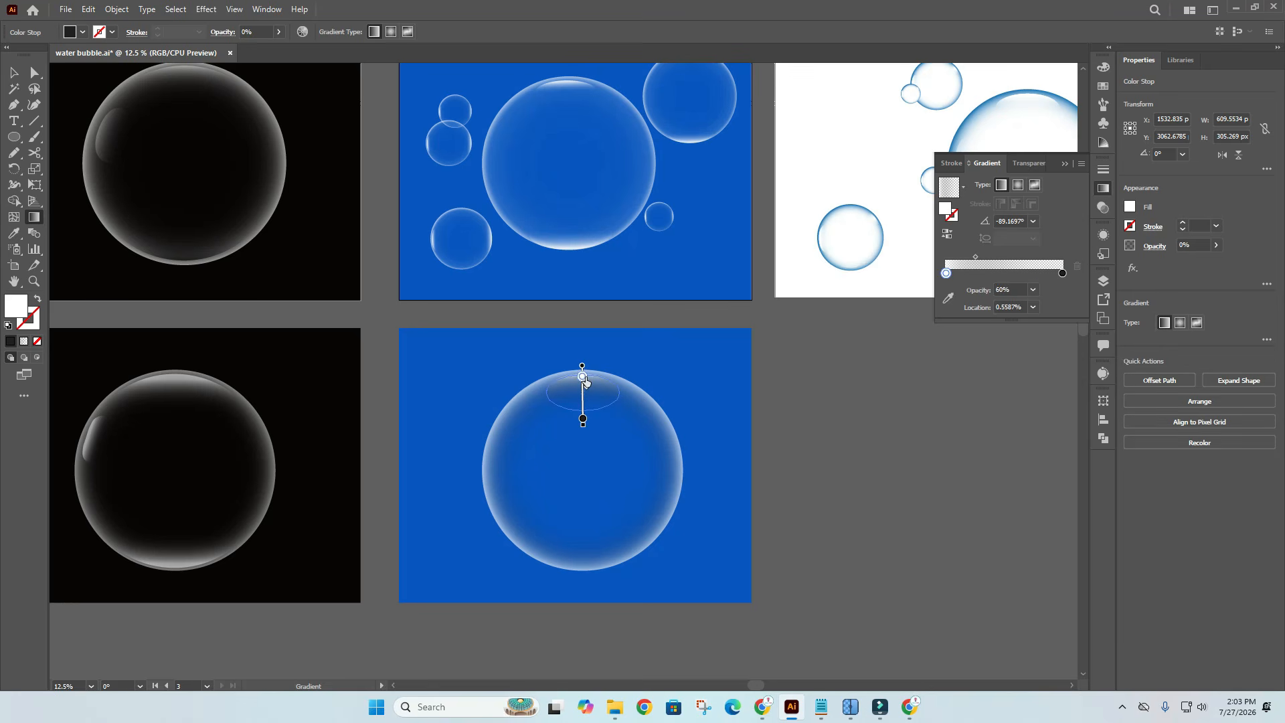
left_click(1033, 289)
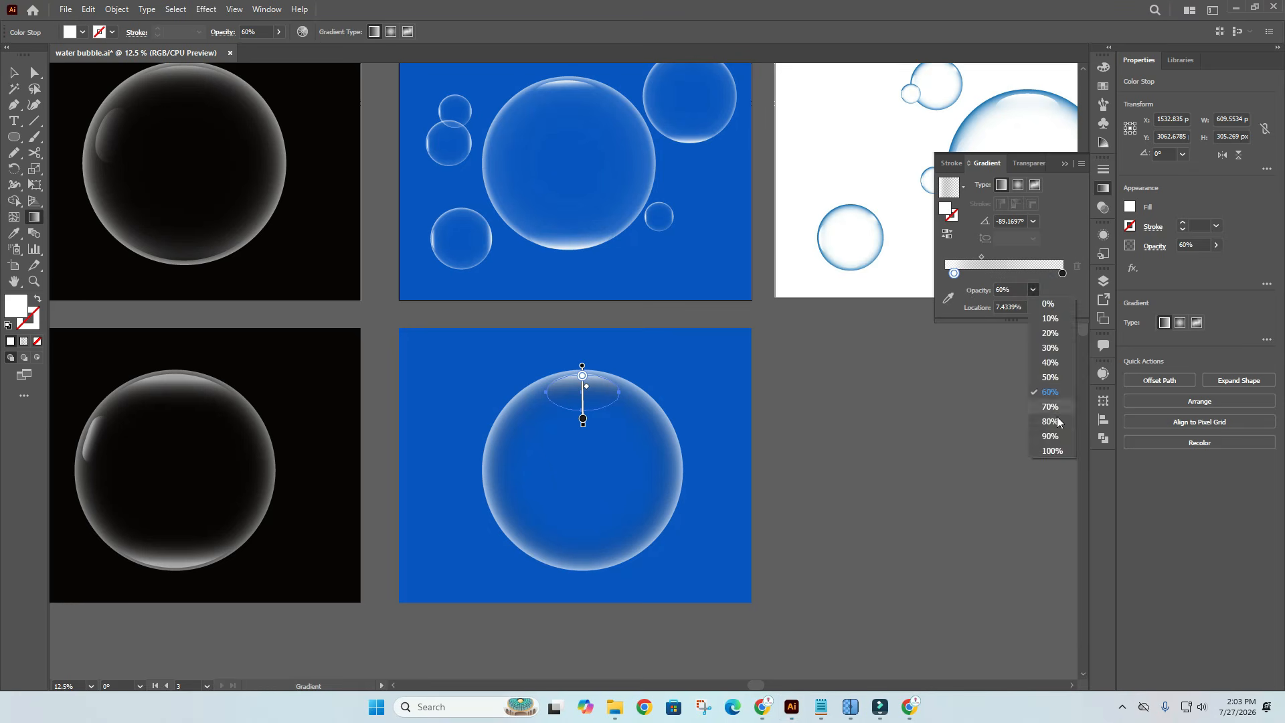
left_click(1051, 407)
left_click(14, 71)
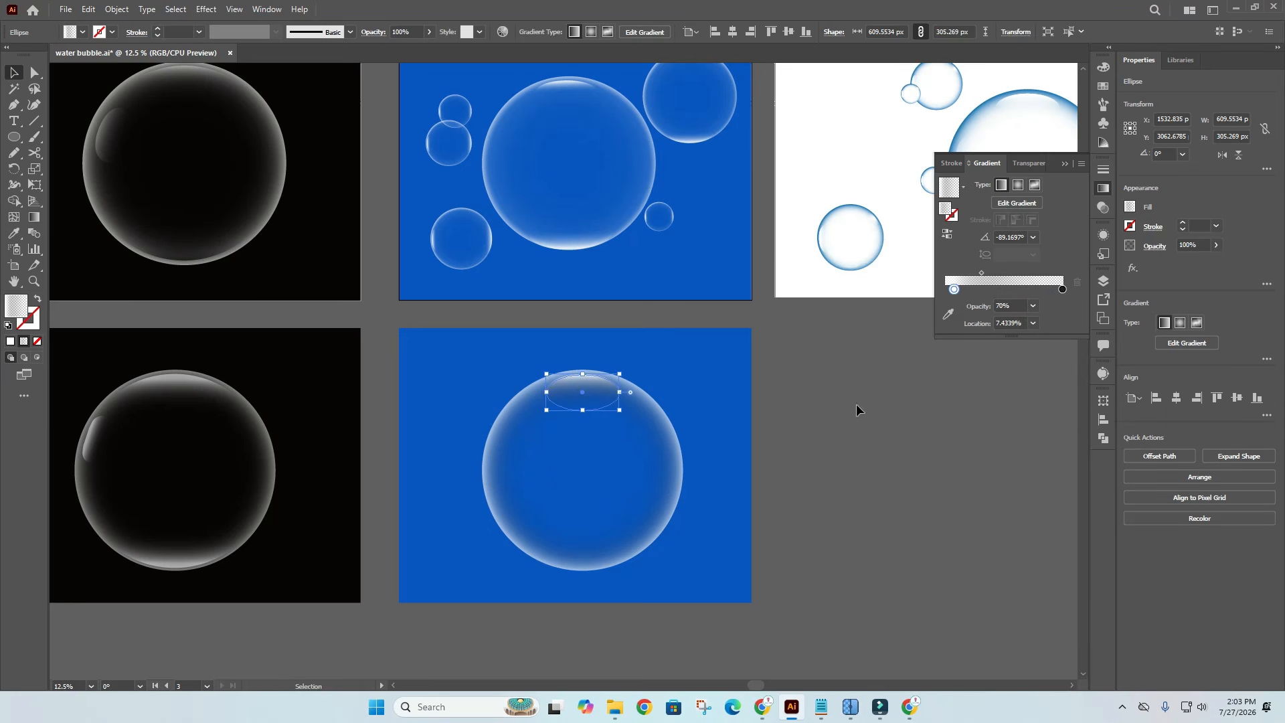
left_click(936, 525)
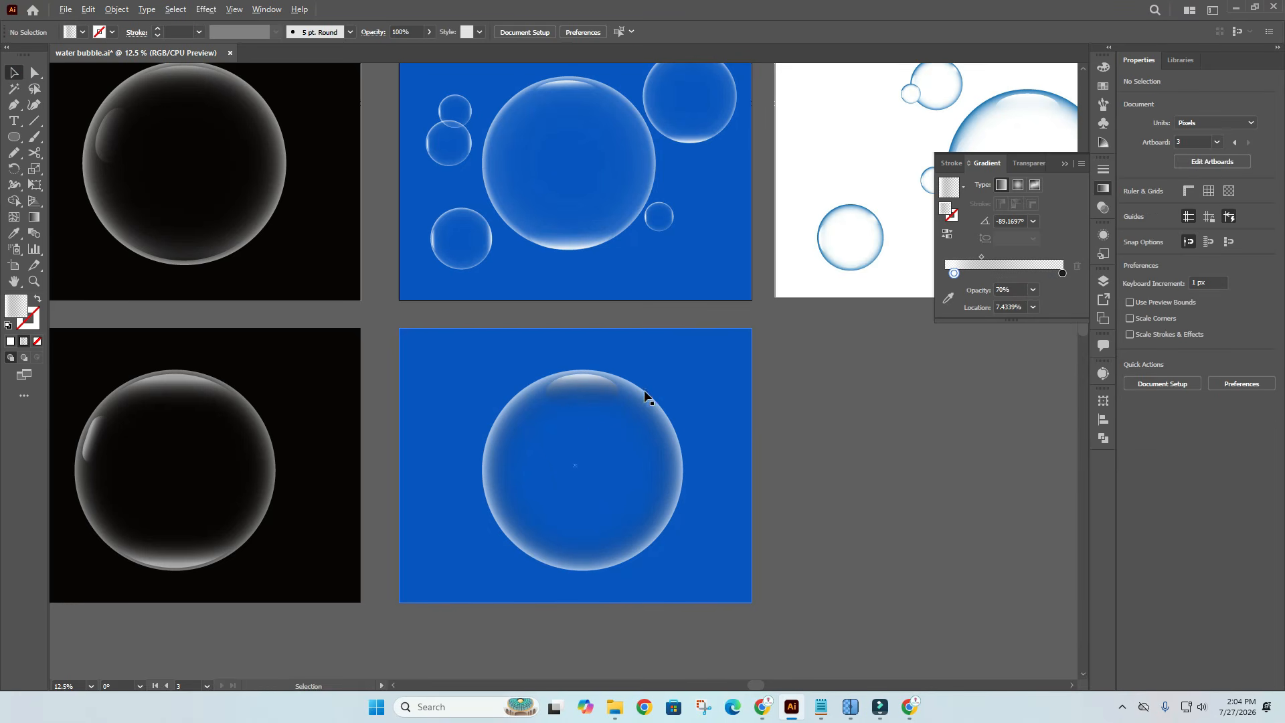
Change the colour of the small ellipse's transparent end gradient stop from black to white, keeping its opacity at 0%.
scroll(642, 394, "up", 1)
left_click(564, 400)
left_click(1063, 290)
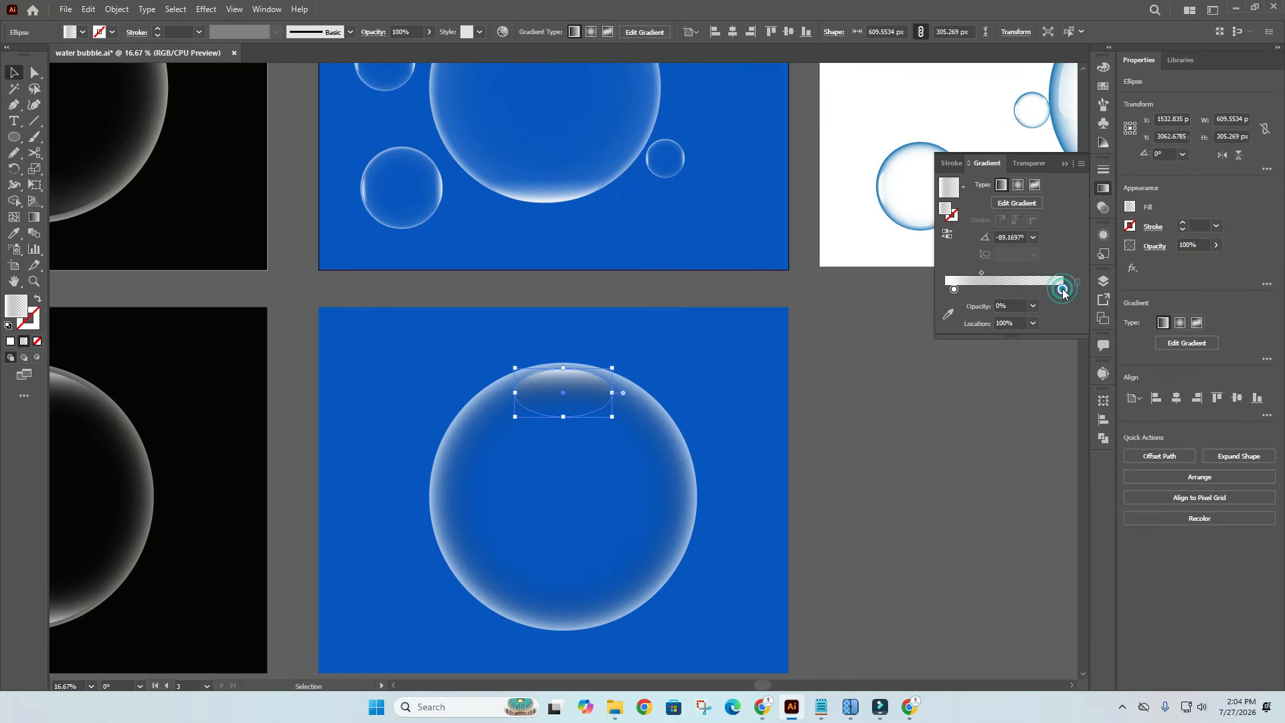
left_click(1034, 306)
left_click(1064, 292)
double_click(1063, 289)
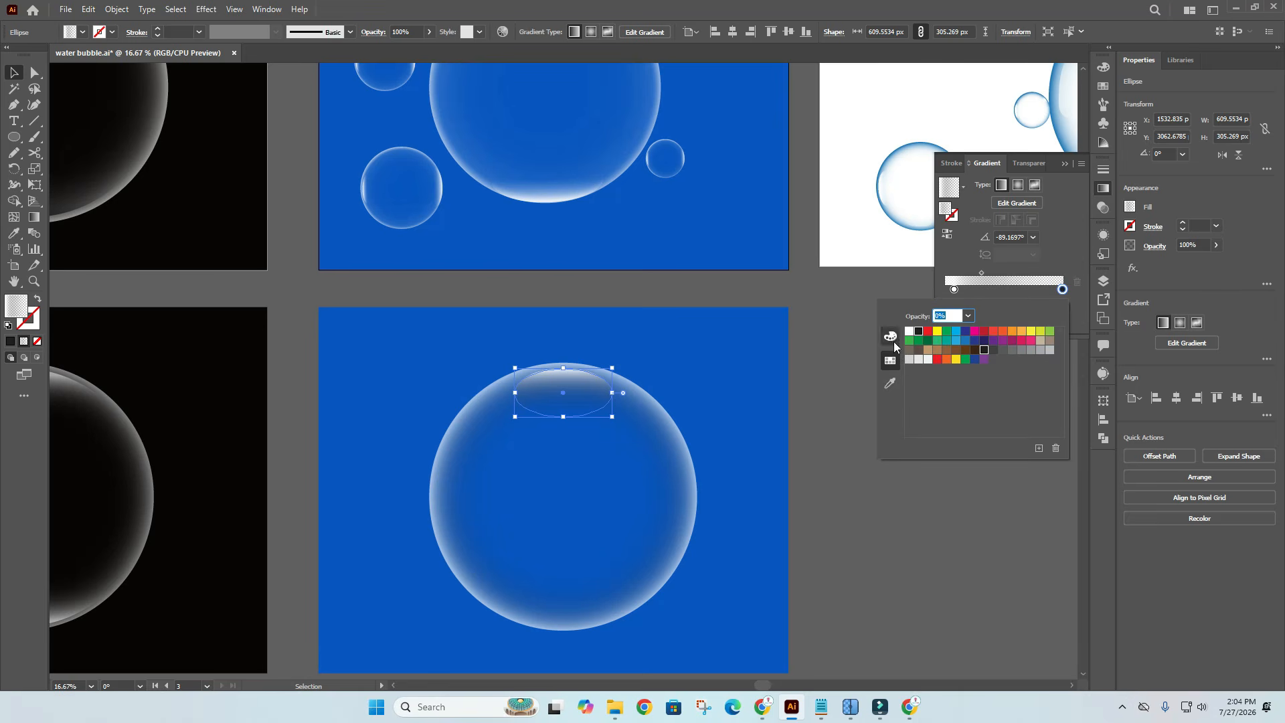
left_click(910, 332)
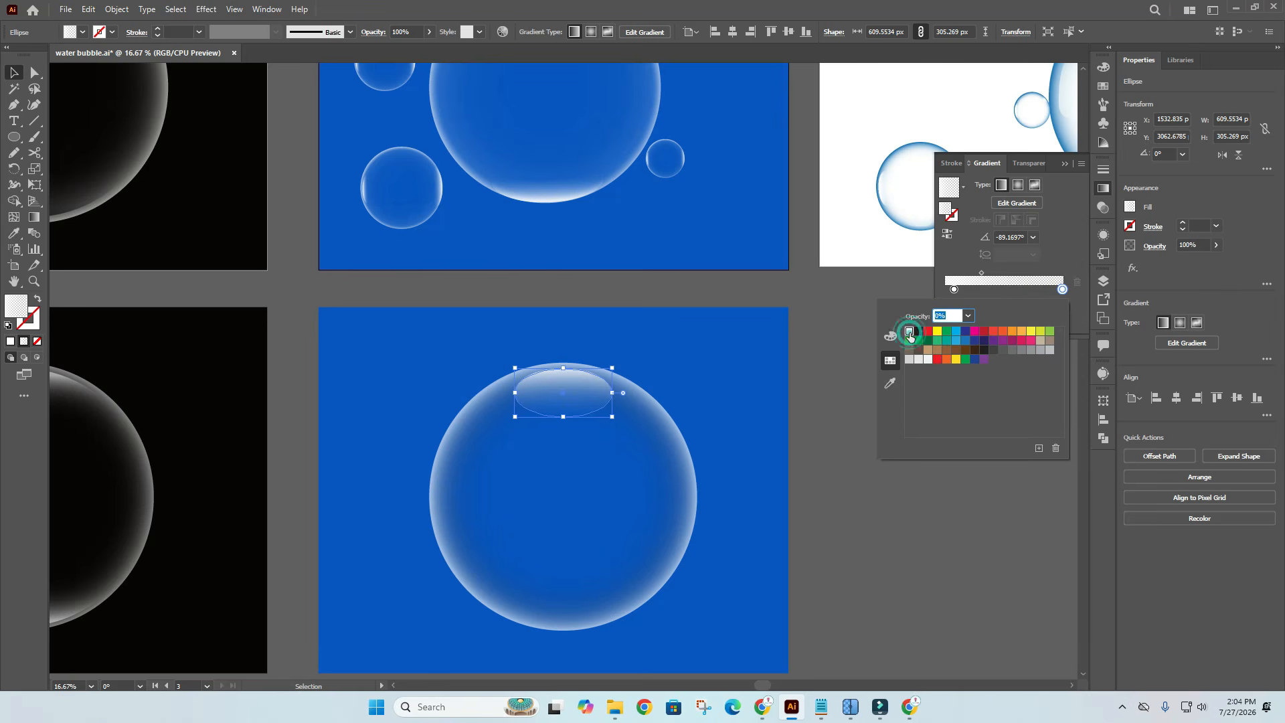
Move the transparent stop of the small ellipse's gradient to about 72% location.
left_click(890, 512)
left_click(33, 217)
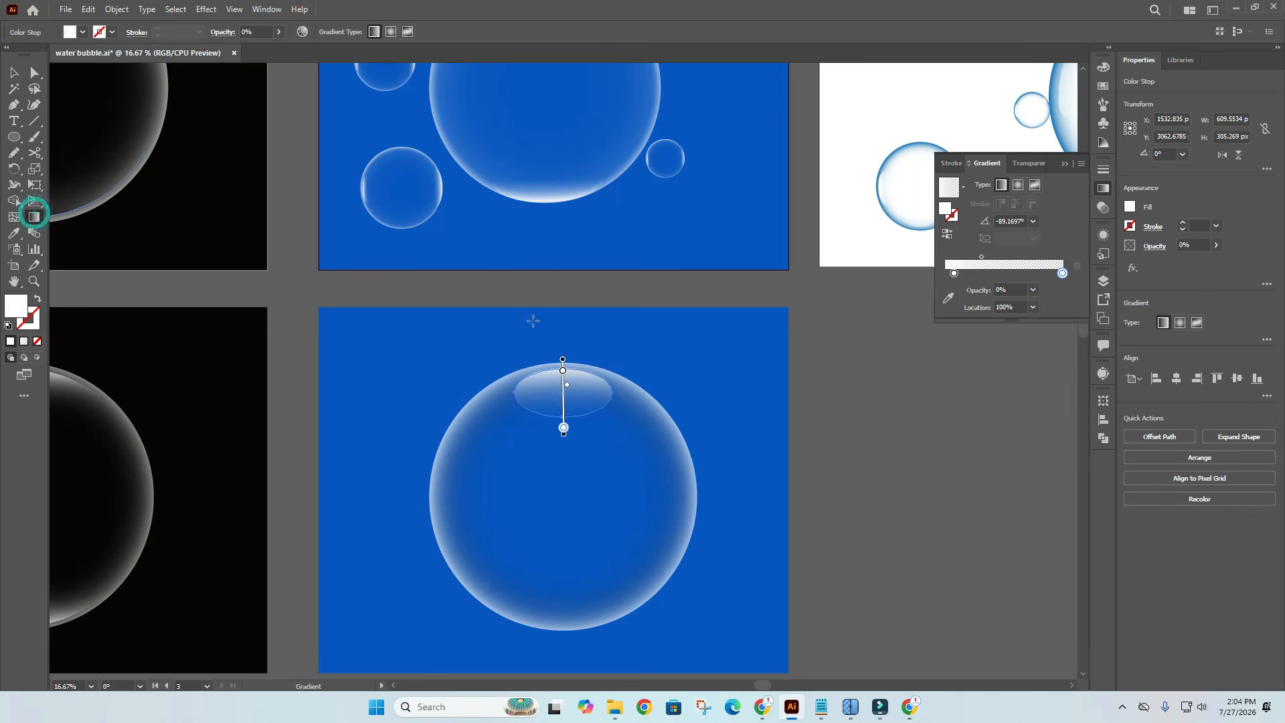
left_click_drag(564, 429, 564, 411)
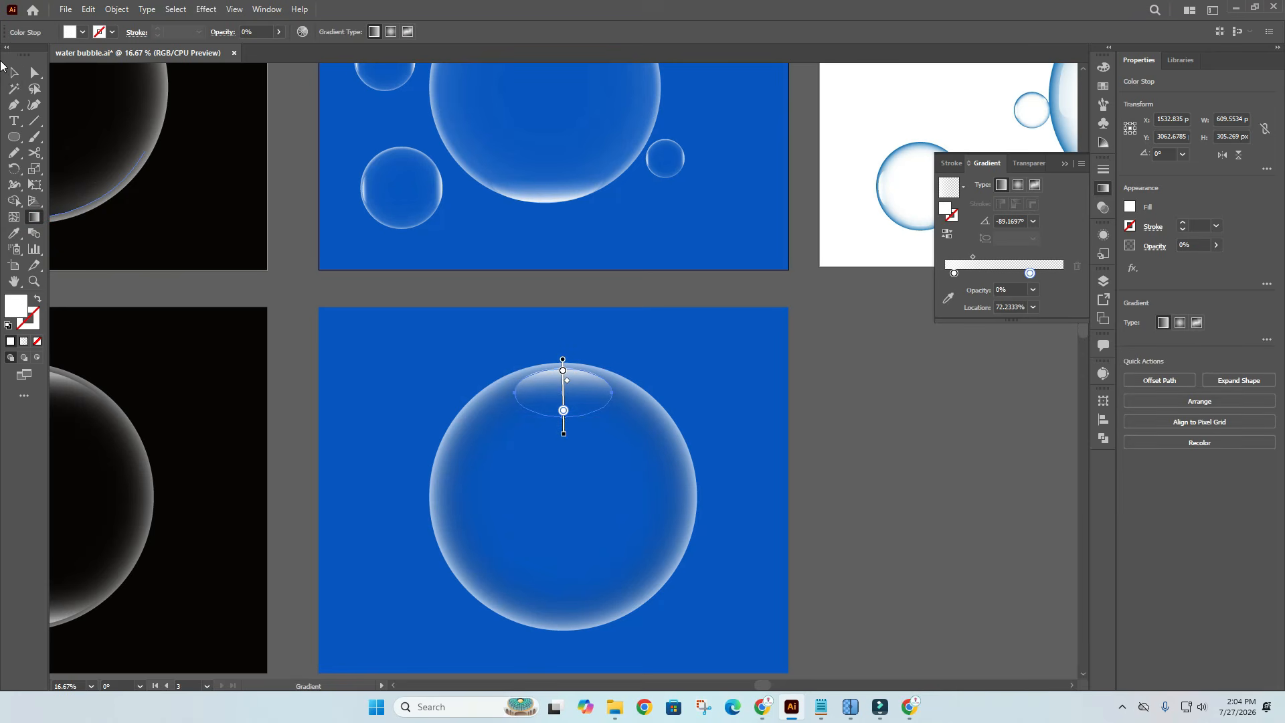
left_click(13, 73)
left_click(993, 424)
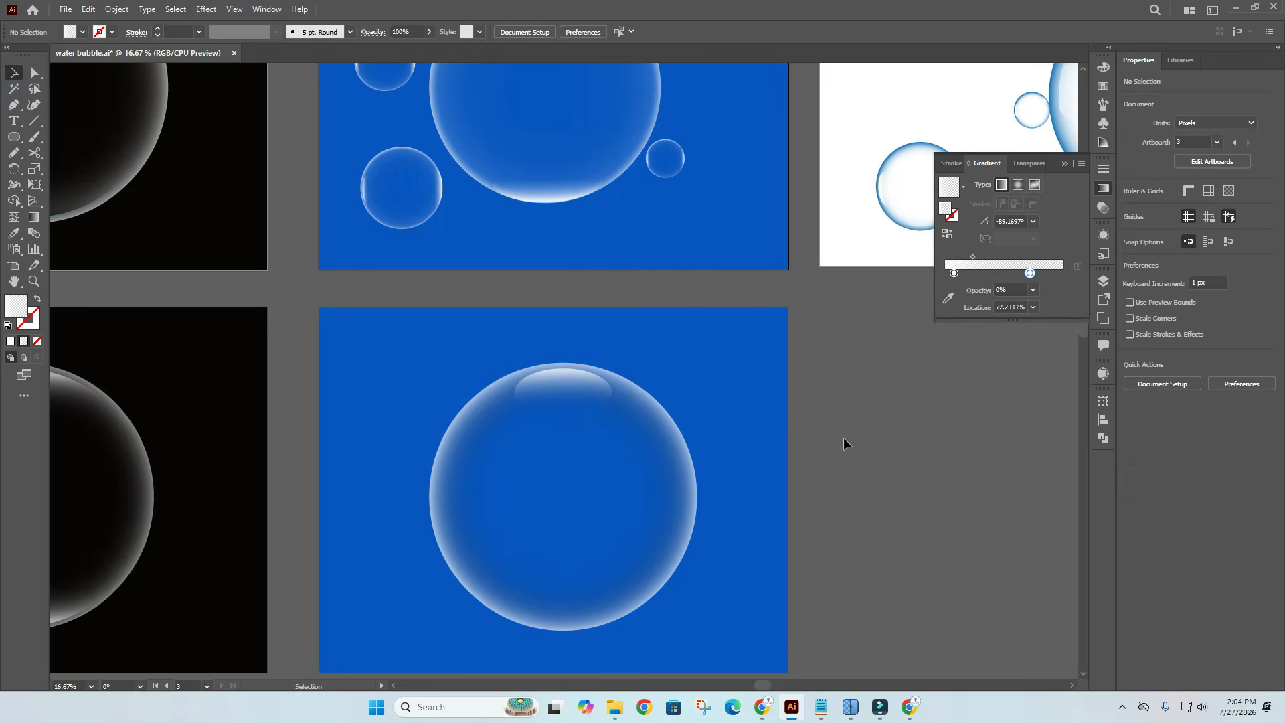
Move the transparent stop of the small top ellipse's gradient closer to the white one, to about 54% location.
scroll(843, 436, "down", 1)
scroll(660, 401, "up", 1)
left_click(623, 414)
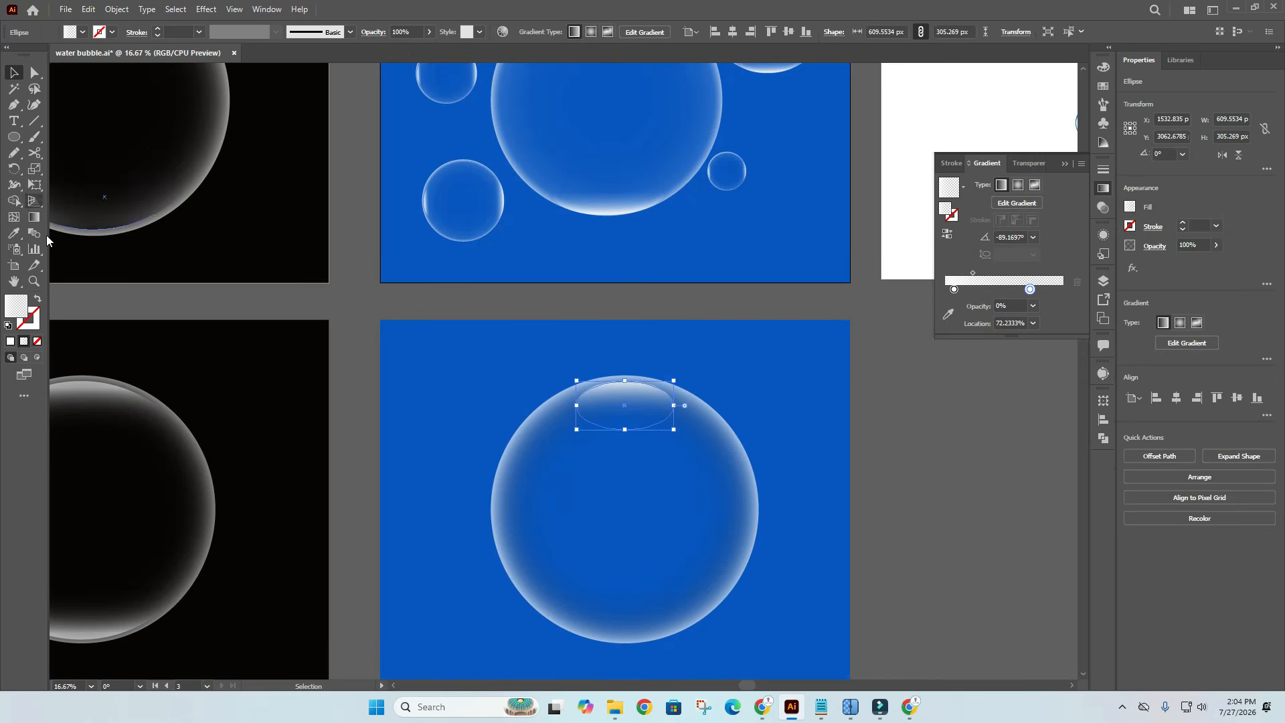
key("g")
scroll(602, 424, "up", 3)
left_click_drag(666, 417, 666, 397)
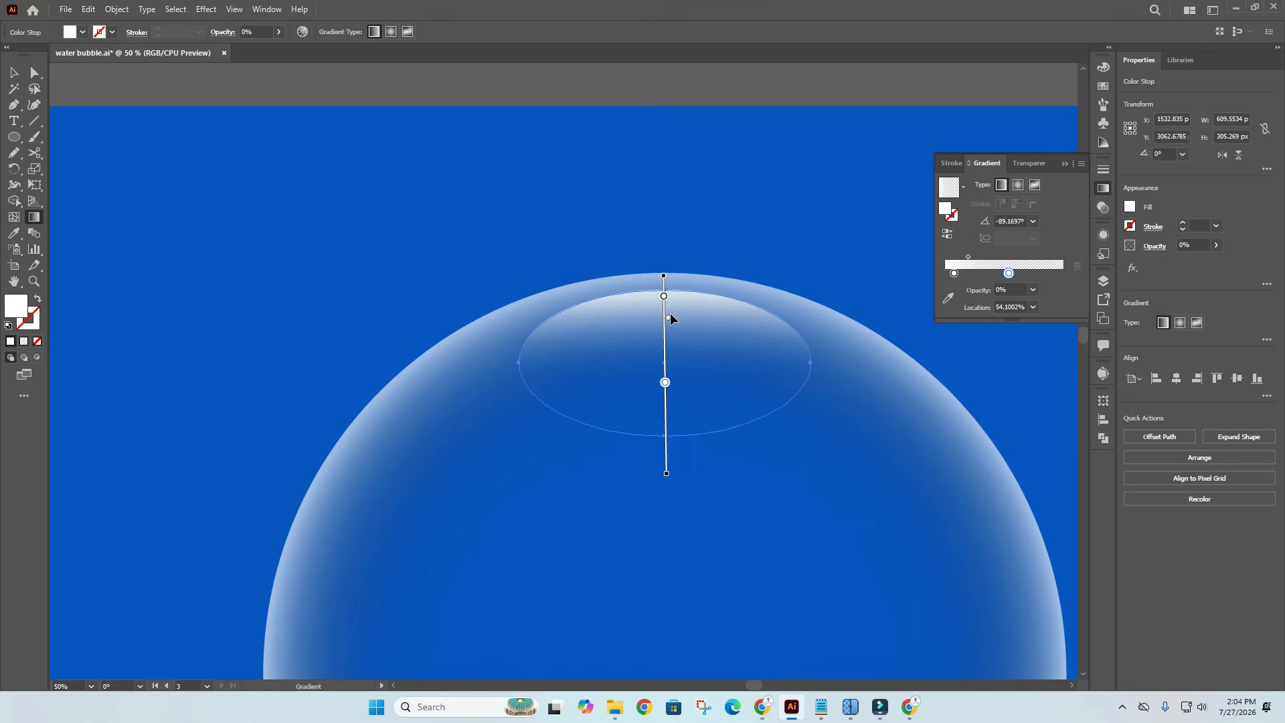
key("v")
scroll(679, 315, "down", 1)
scroll(703, 353, "down", 1)
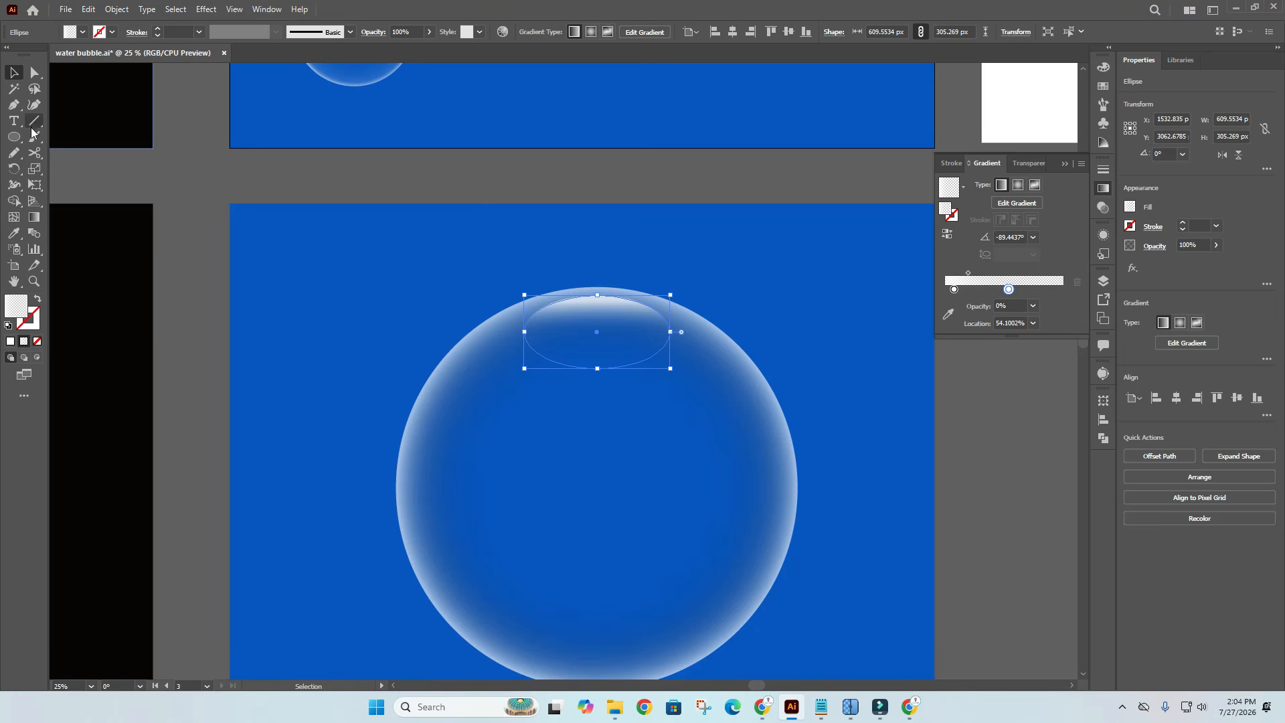
Move only the bottom anchor point of the top highlight ellipse upward, making the shape about 203 px tall.
left_click(35, 72)
left_click_drag(597, 368, 599, 343)
left_click(13, 71)
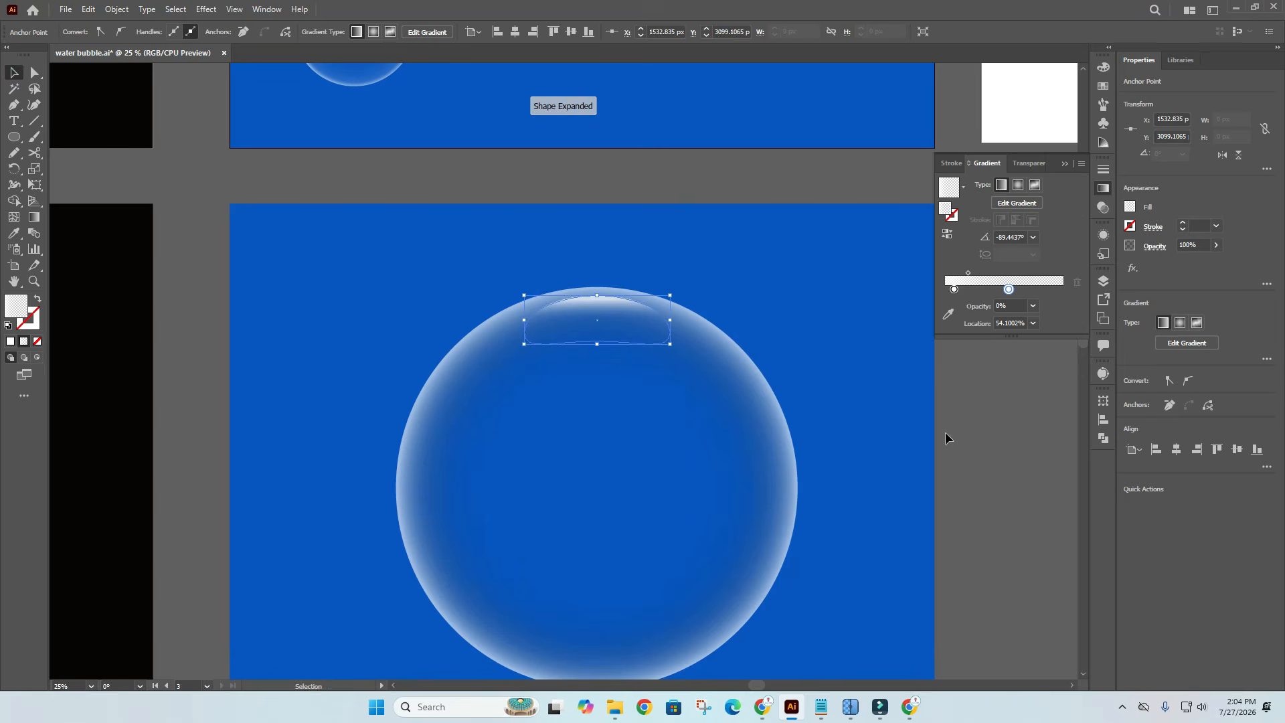
left_click(956, 402)
key("ctrl+minus")
key("ctrl+minus")
key("ctrl+minus")
left_click_drag(947, 411, 650, 383)
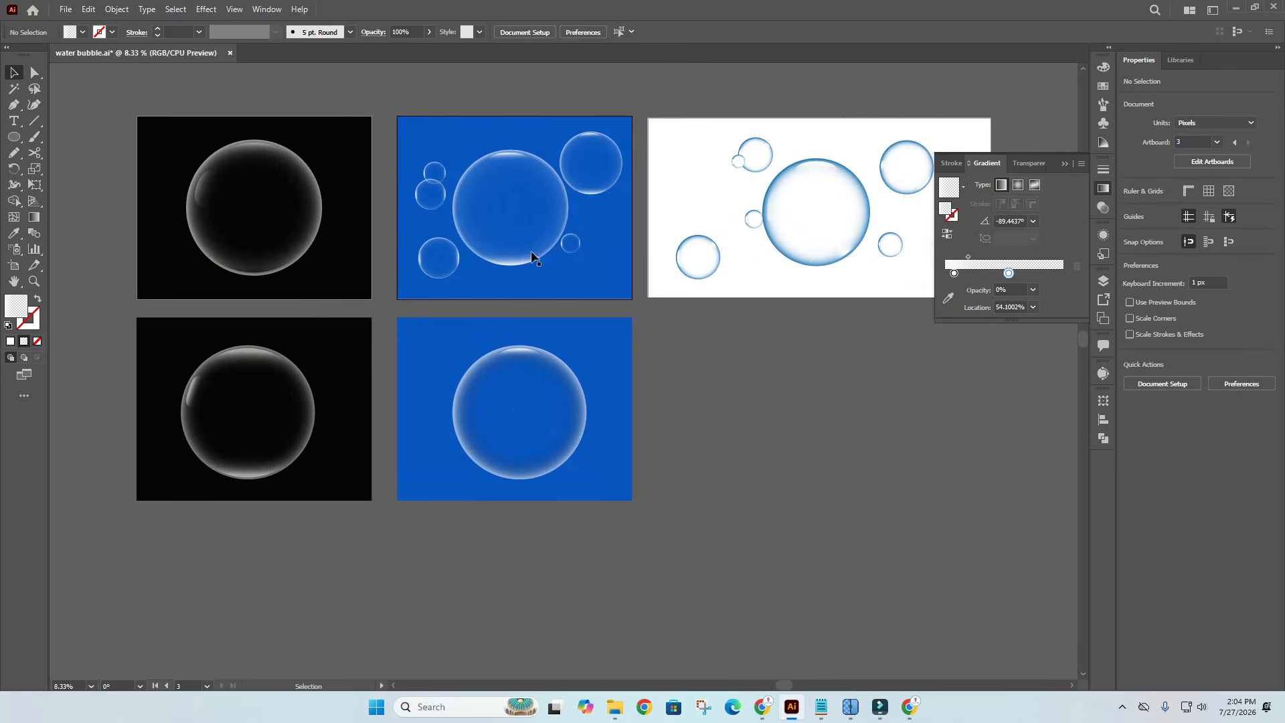
Duplicate the top highlight onto the lower rim of the blue-background bubble, rotated 180°.
left_click(827, 467)
scroll(529, 388, "up", 1)
left_click(506, 333)
left_click(516, 340)
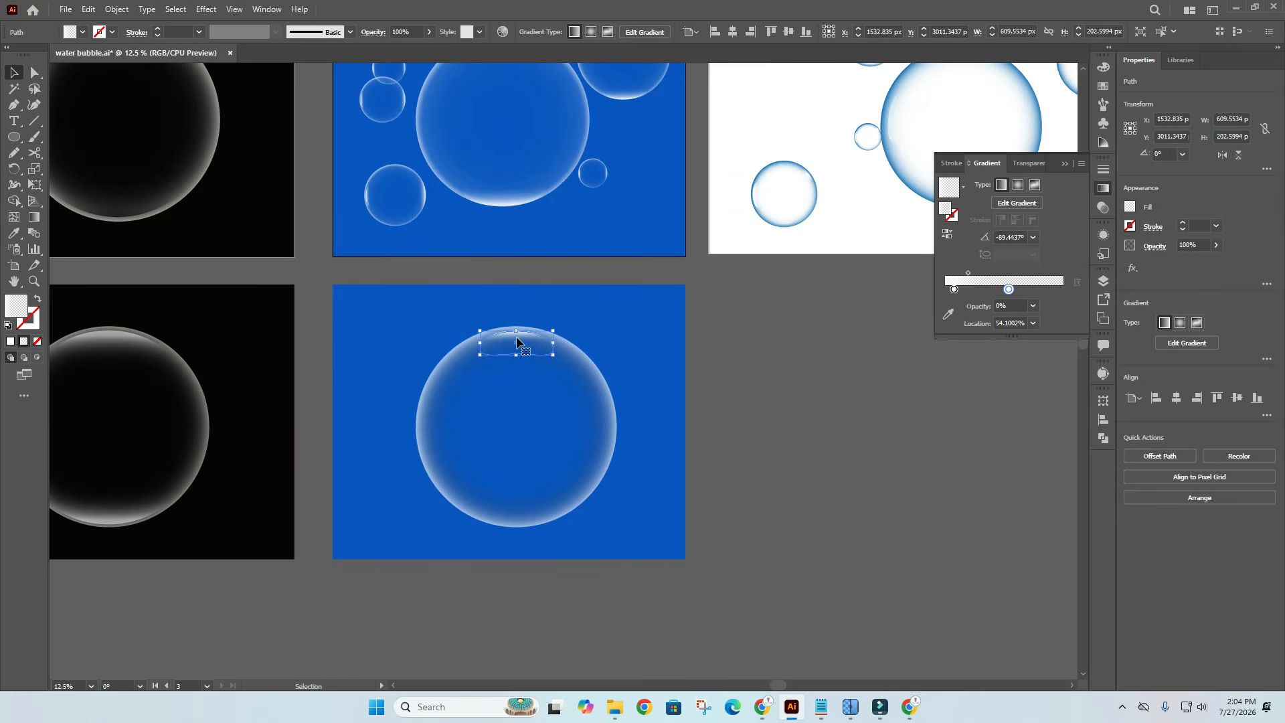
left_click_drag(516, 340, 525, 544)
scroll(508, 511, "up", 2)
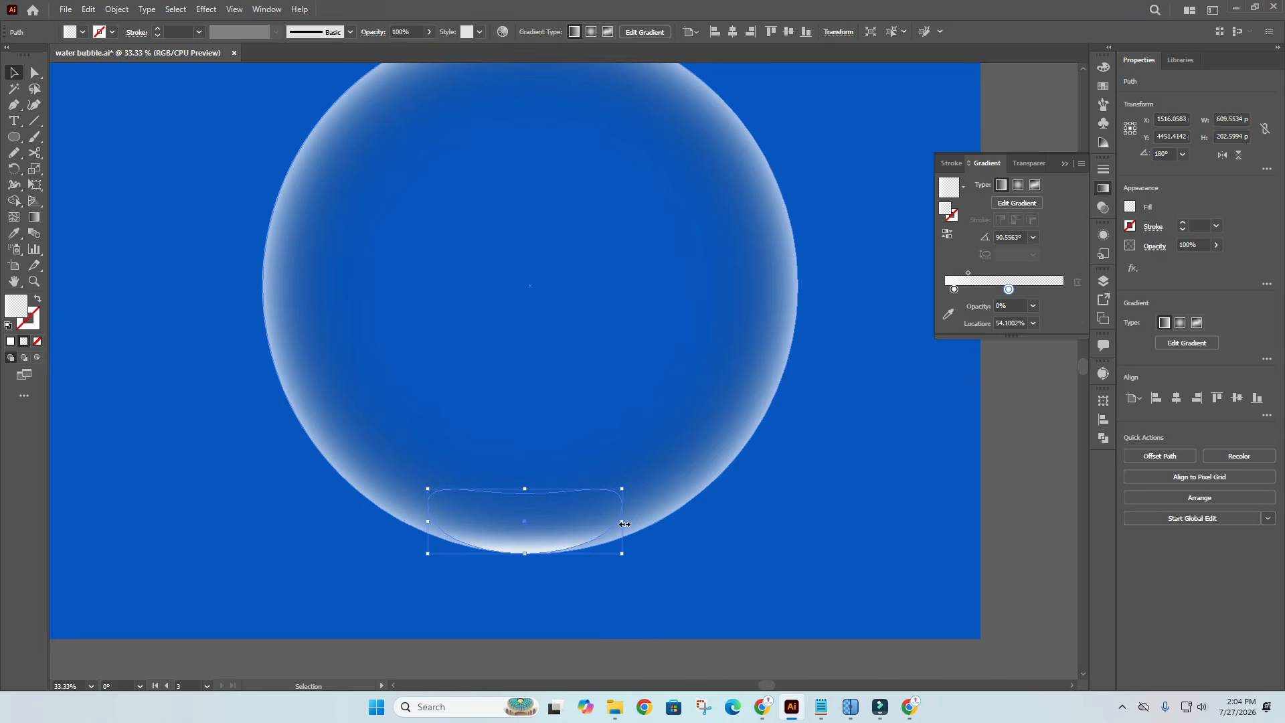
Scale the lower highlight proportionally to about 712 by 237 px, keeping its lower edge on the rim.
left_click_drag(527, 487, 527, 479)
key("a")
key("v")
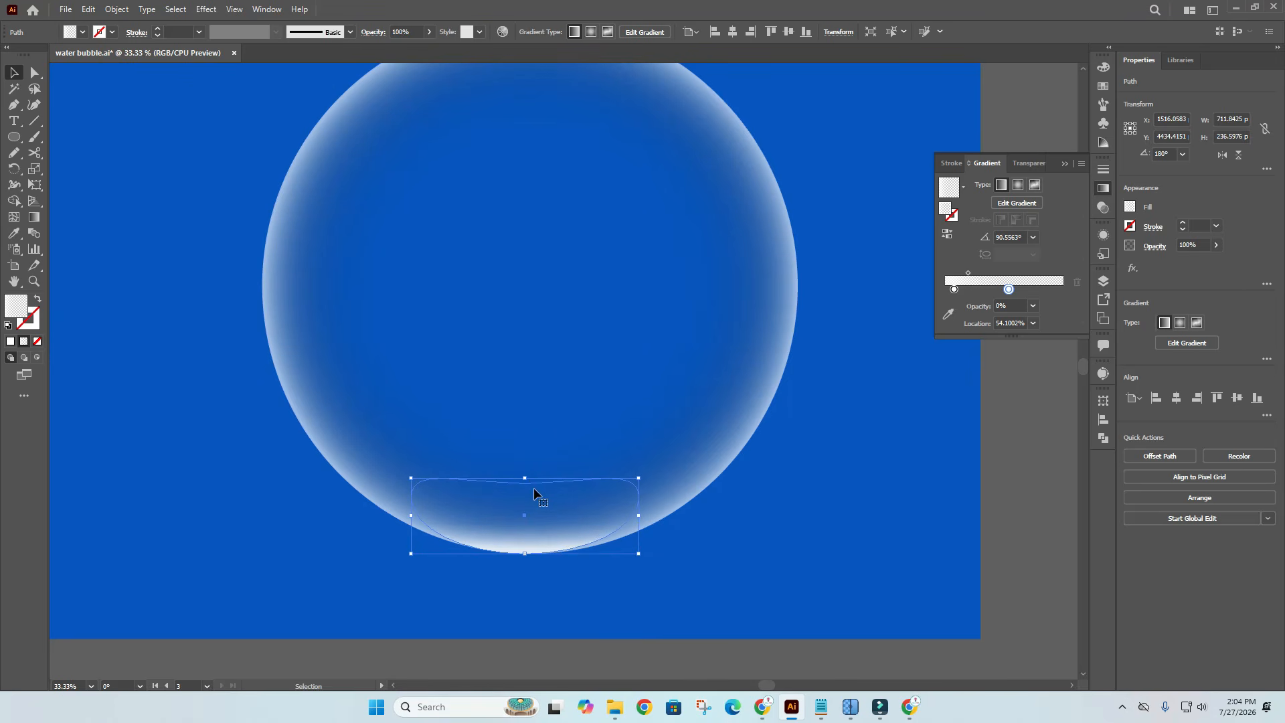
left_click(1017, 520)
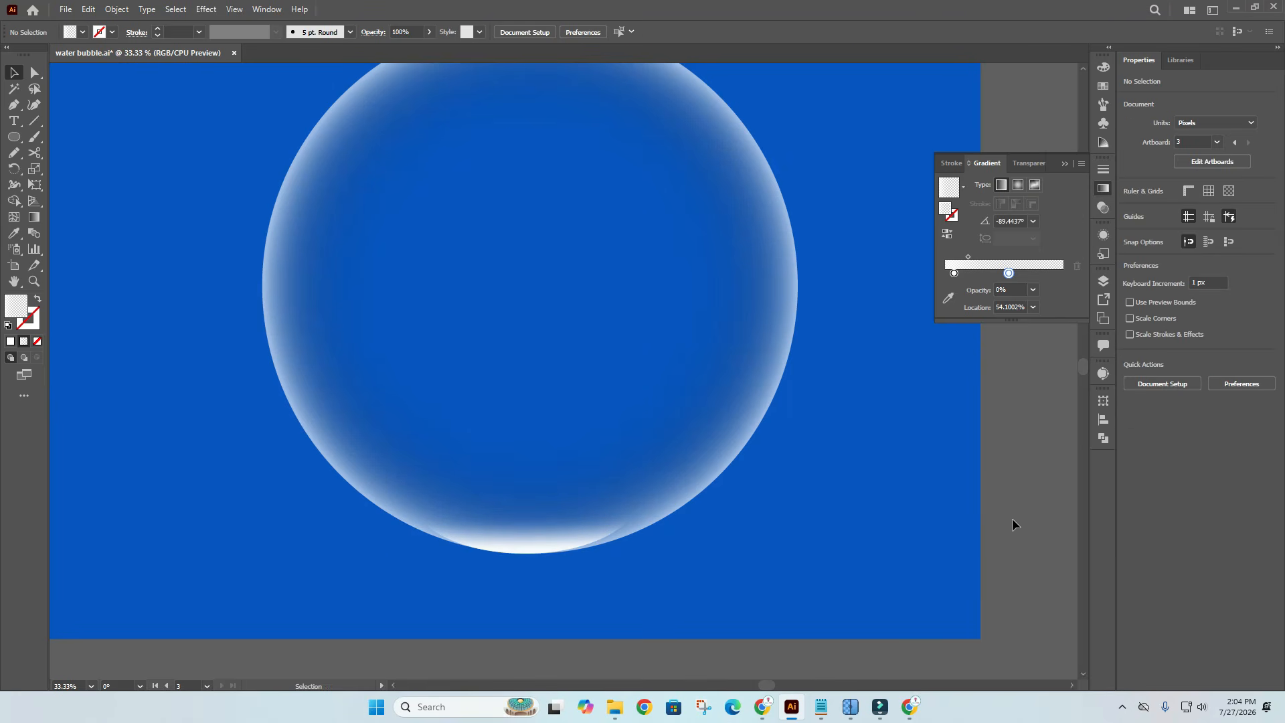
Enlarge the lower-rim highlight further to about 806 by 268 px and deselect it.
scroll(699, 499, "down", 2)
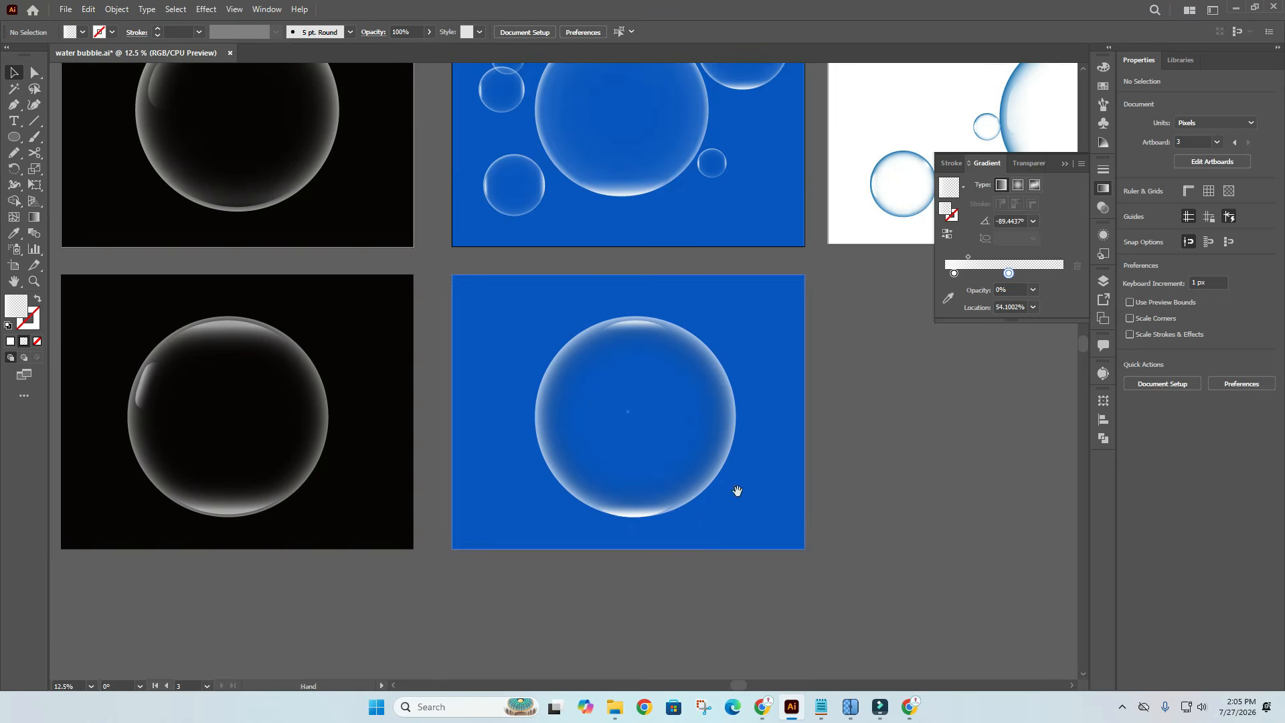
scroll(582, 517, "up", 2)
left_click(582, 517)
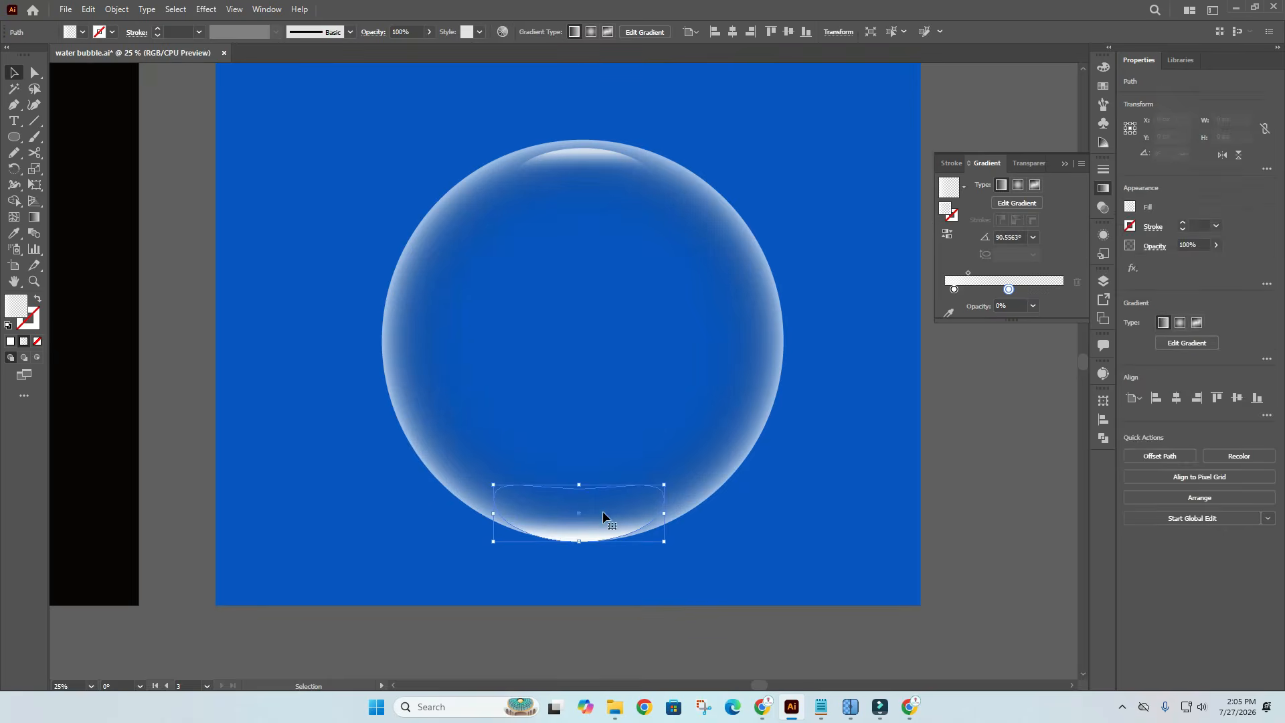
scroll(583, 517, "up", 2)
scroll(581, 340, "down", 4)
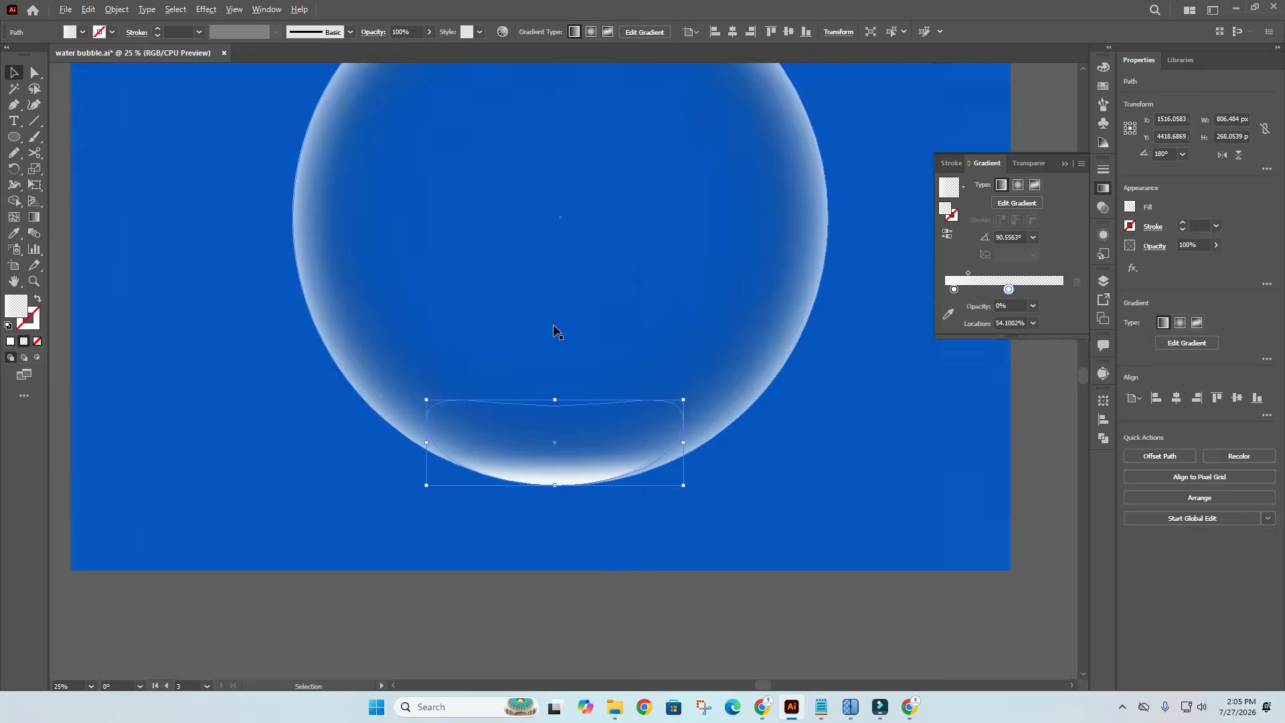
left_click(872, 489)
scroll(804, 421, "up", 2)
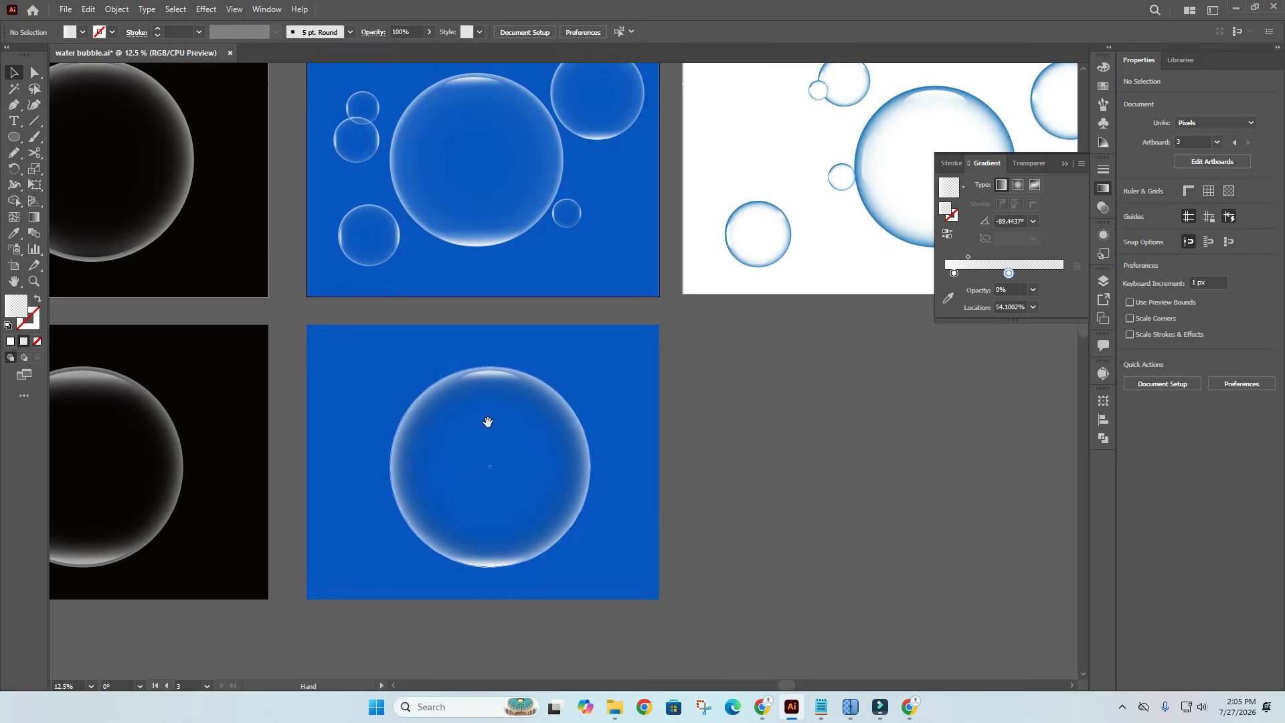
Copy the curved side highlight from the lower black-background bubble to the same place on the new blue-background bubble.
scroll(402, 435, "left", 3)
left_click(232, 411)
left_click_drag(239, 417, 652, 419)
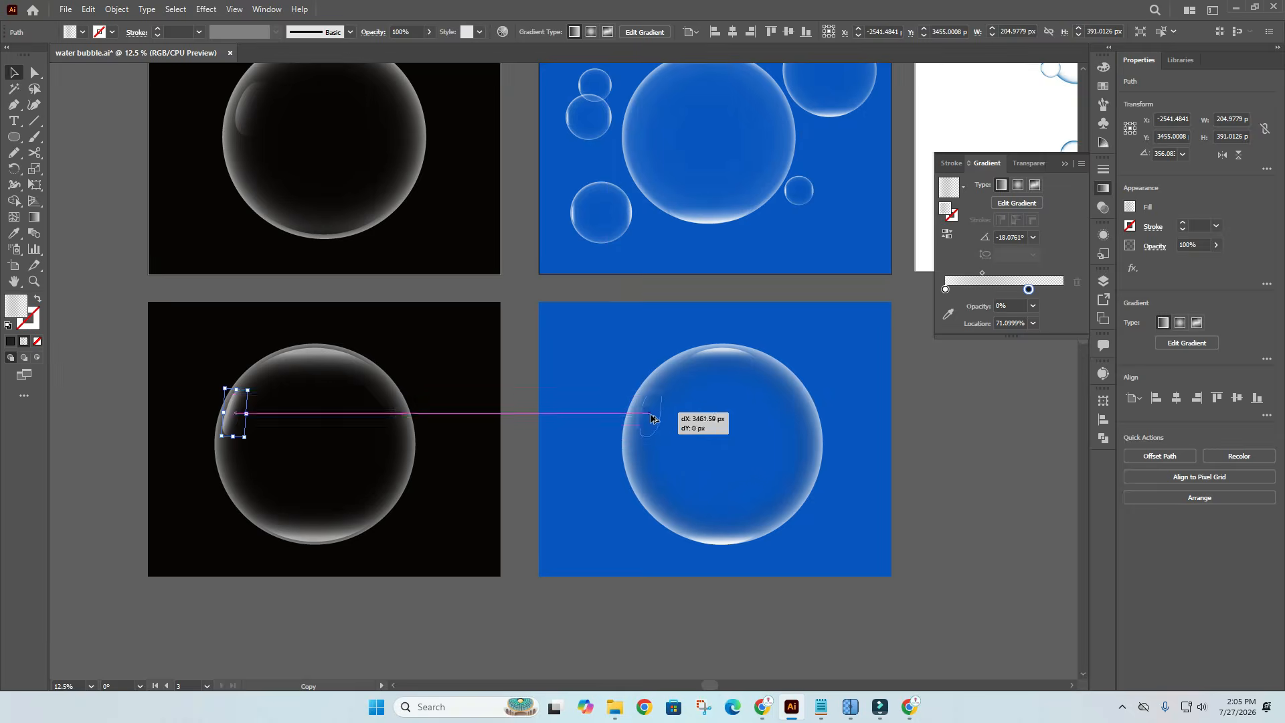
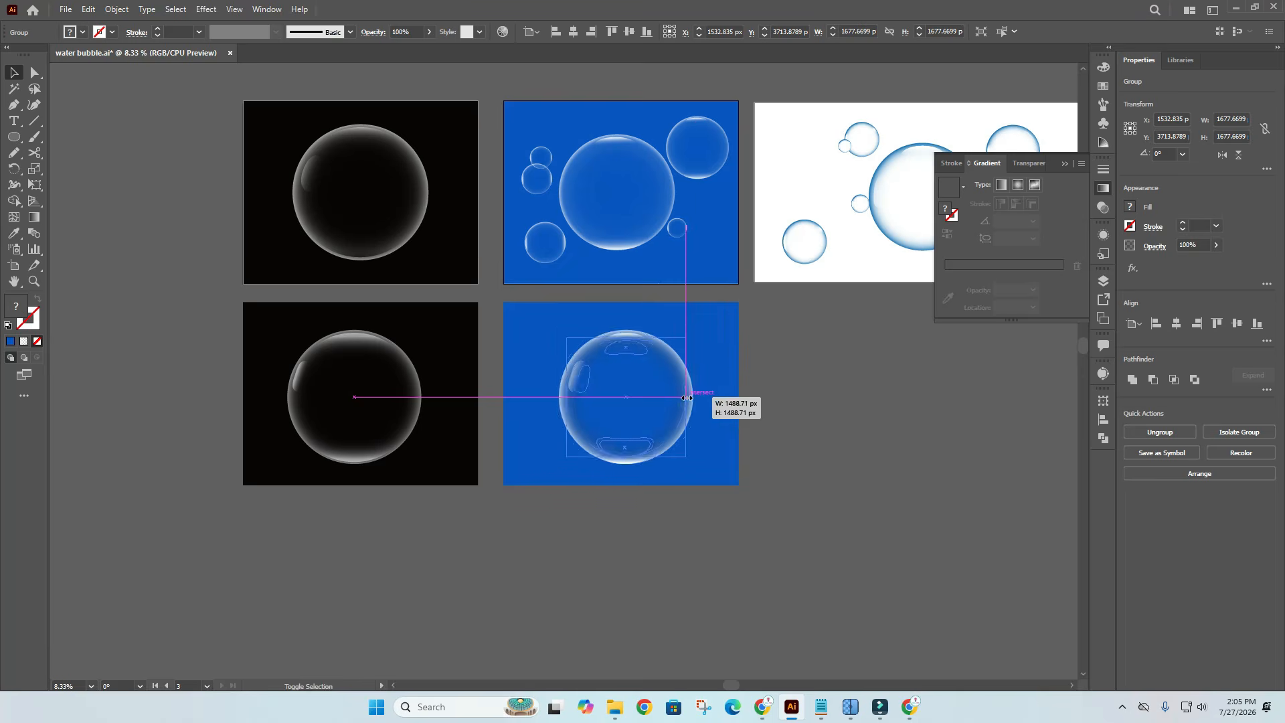
Duplicate one of the tiny bubbles at the upper left of the new blue artwork to the large bubble's lower right.
scroll(654, 399, "up", 1)
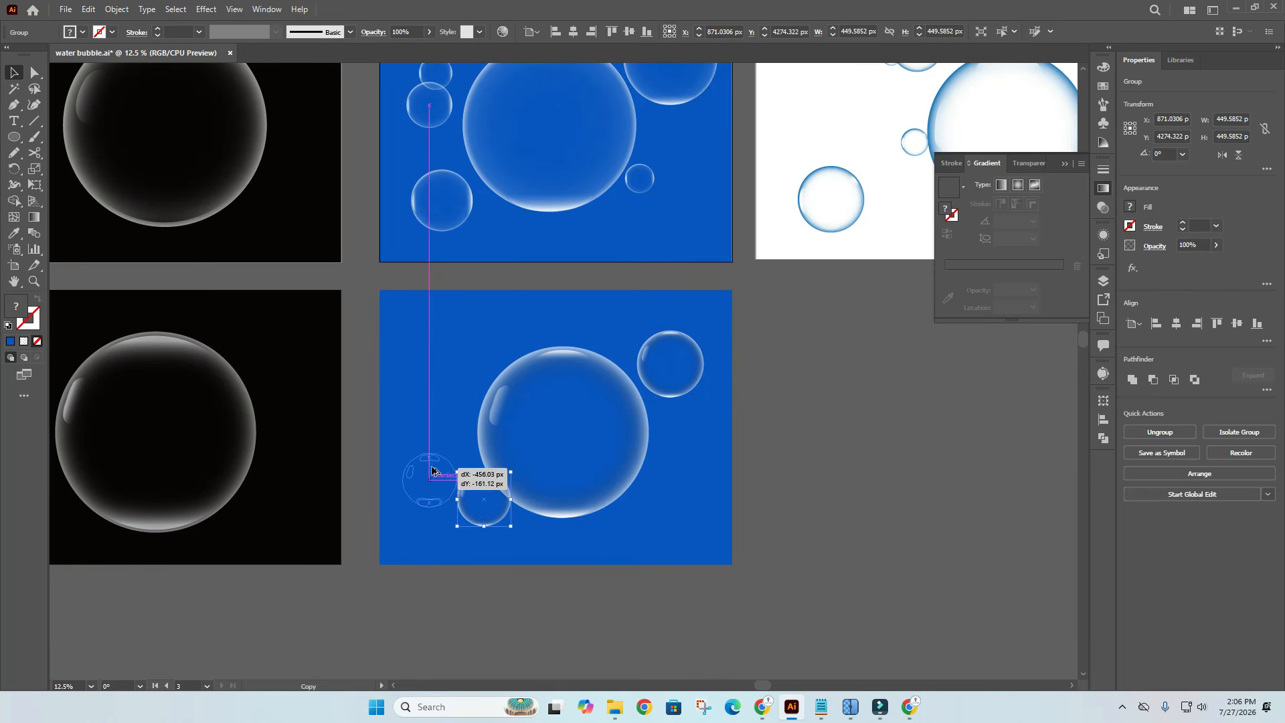
left_click(806, 483)
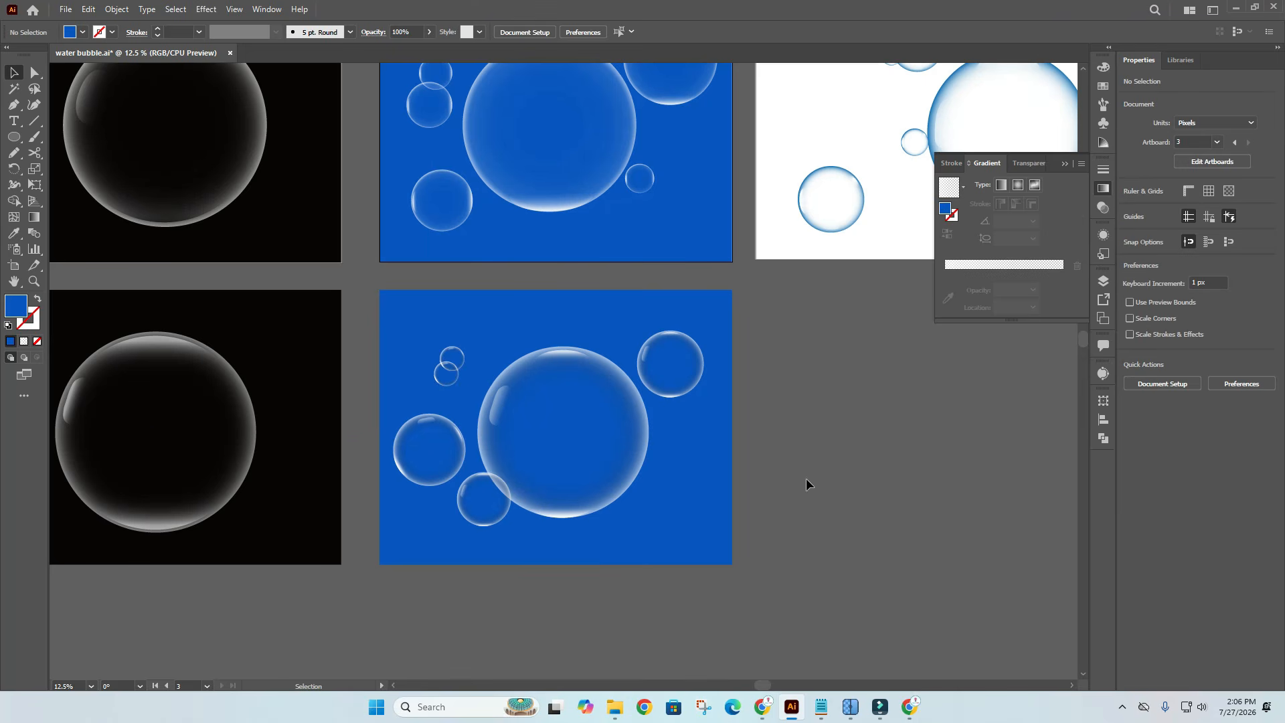
left_click_drag(462, 366, 673, 514)
left_click(841, 501)
left_click_drag(812, 516, 706, 480)
scroll(803, 519, "down", 3)
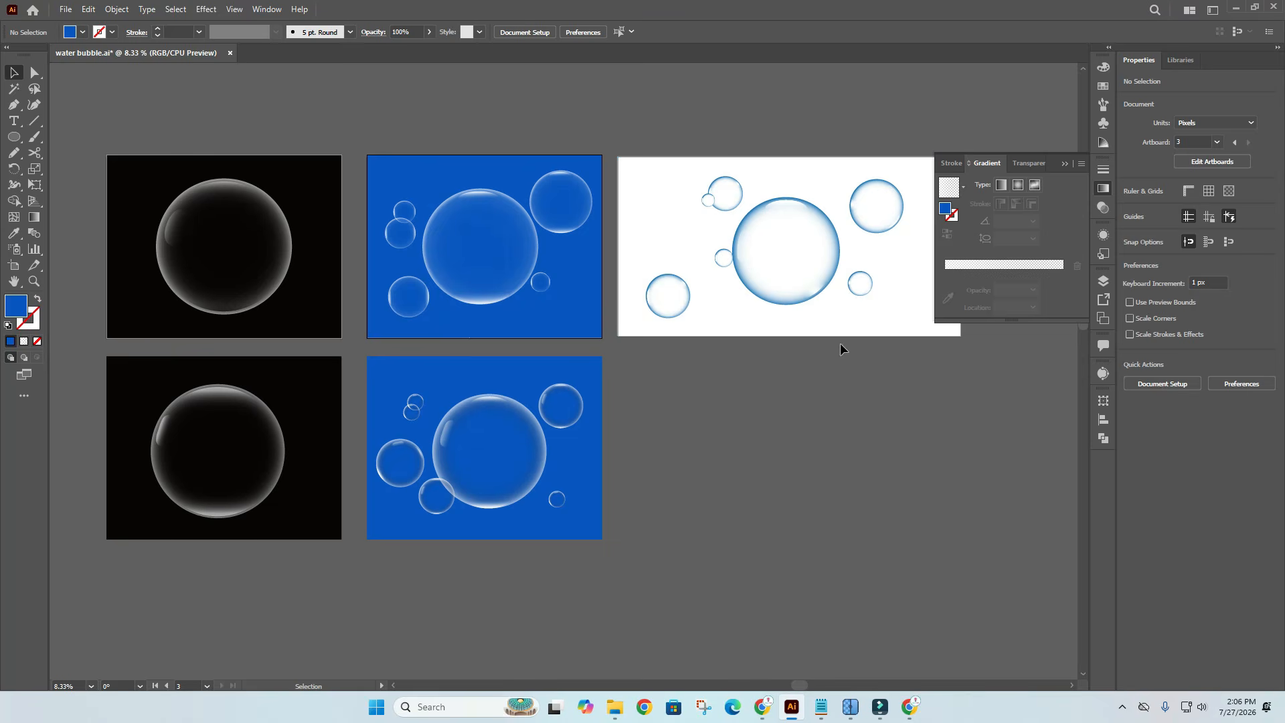
Duplicate the white background rectangle directly below the original white artwork.
left_click(1067, 158)
left_click(760, 295)
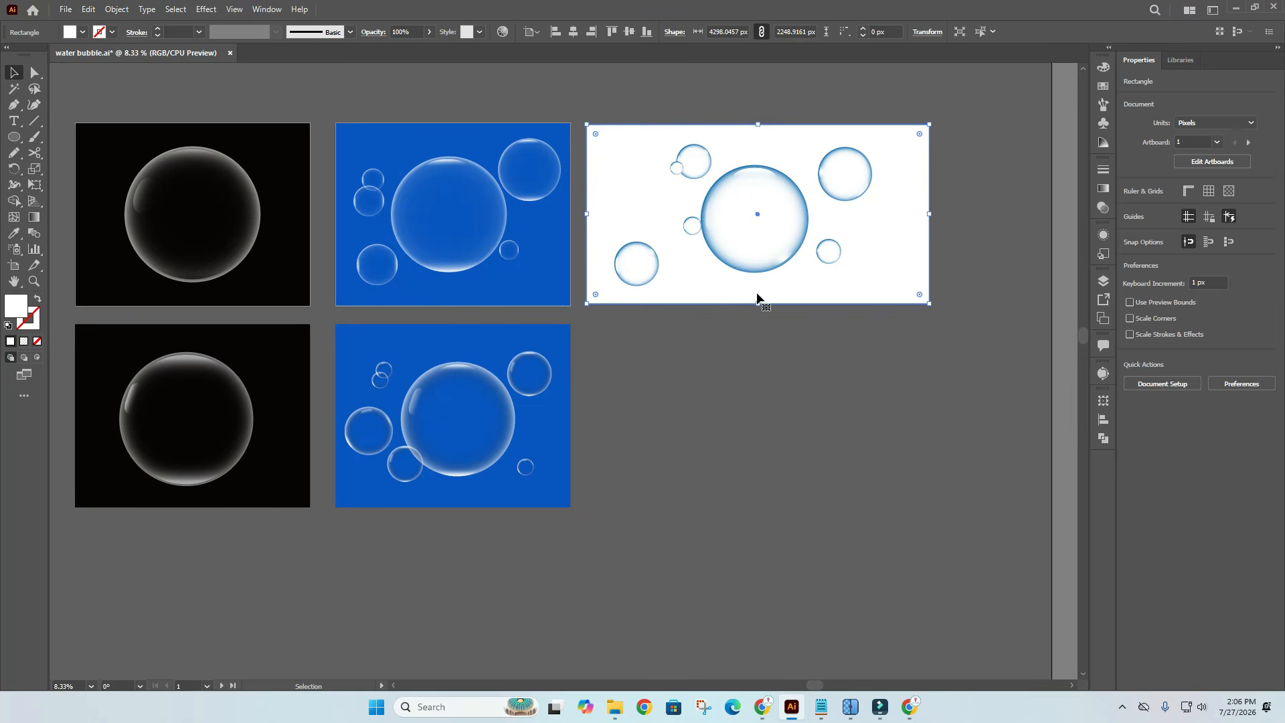
left_click_drag(723, 299, 729, 498)
Draw a circle about 1818 px in diameter and position it near the middle of the new white rectangle.
key("l")
left_click_drag(698, 336, 843, 481)
left_click(16, 72)
left_click_drag(827, 375, 801, 373)
Apply the white-to-transparent linear gradient to the new circle and move its transparent stop to 100% location.
left_click(1103, 190)
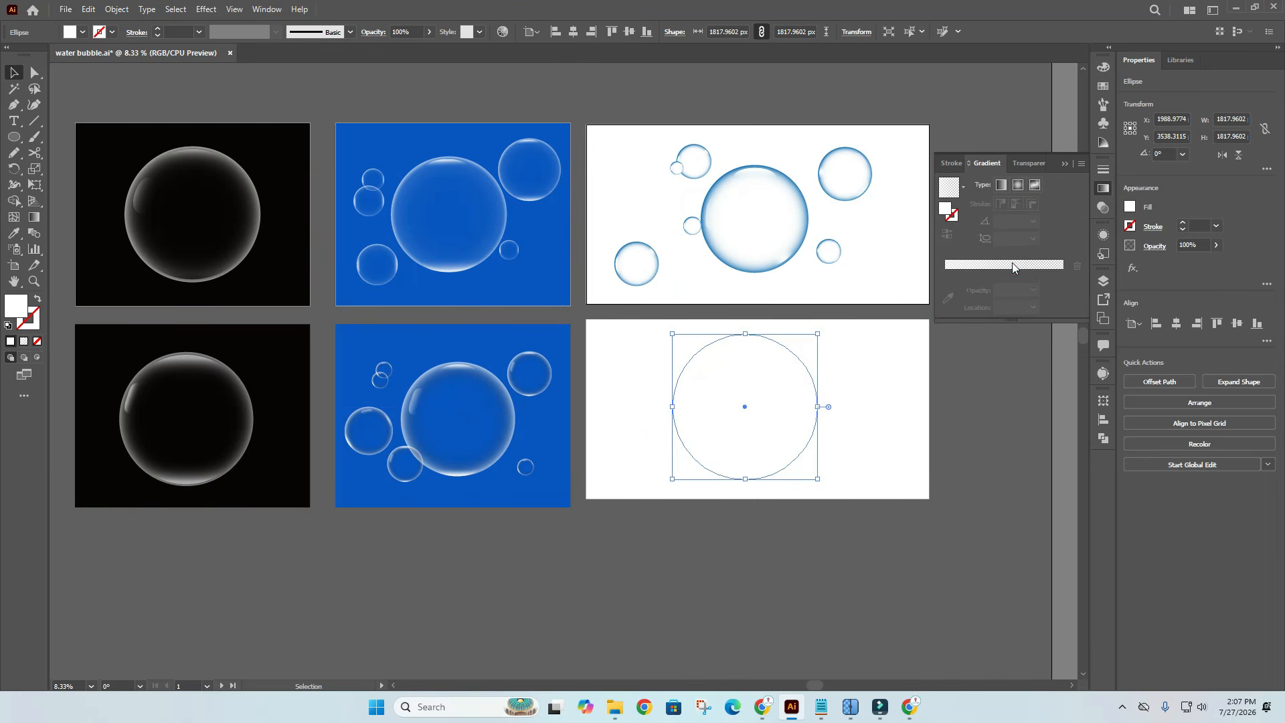
left_click(1029, 289)
left_click_drag(1031, 293, 1078, 289)
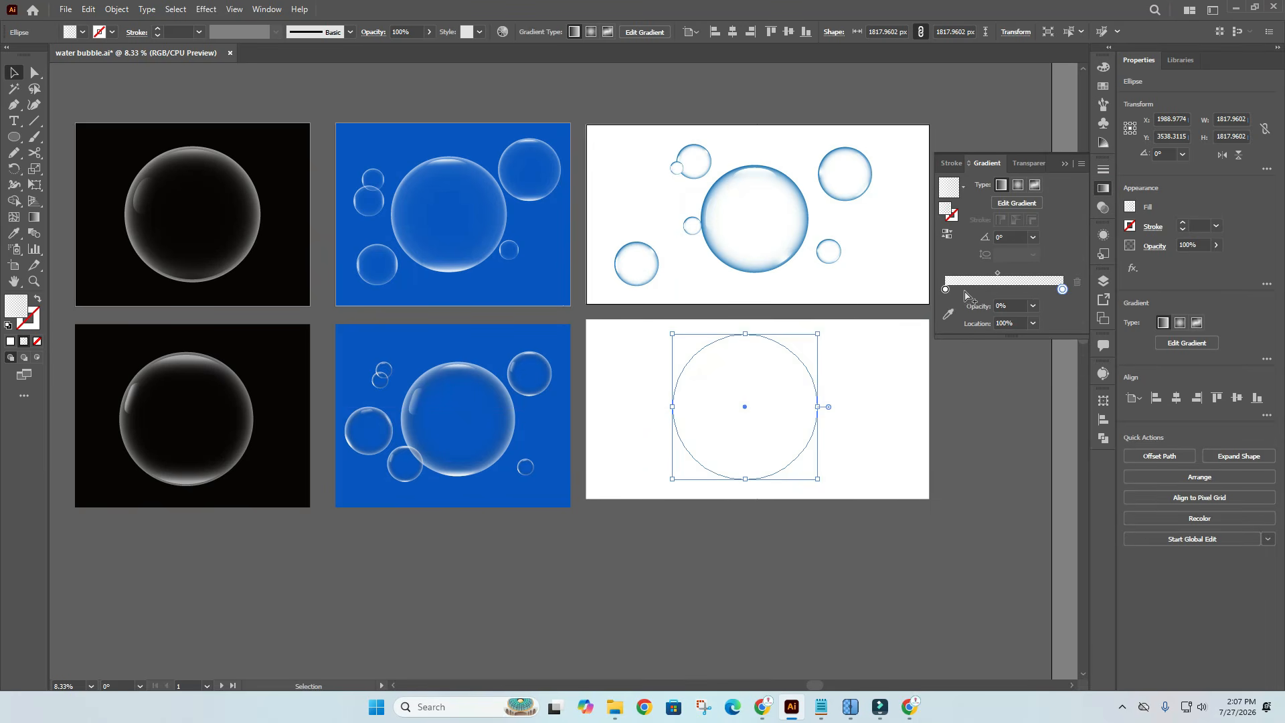
Change the start stop of the circle's gradient to medium blue and set its opacity to 100%.
left_click(946, 290)
double_click(945, 290)
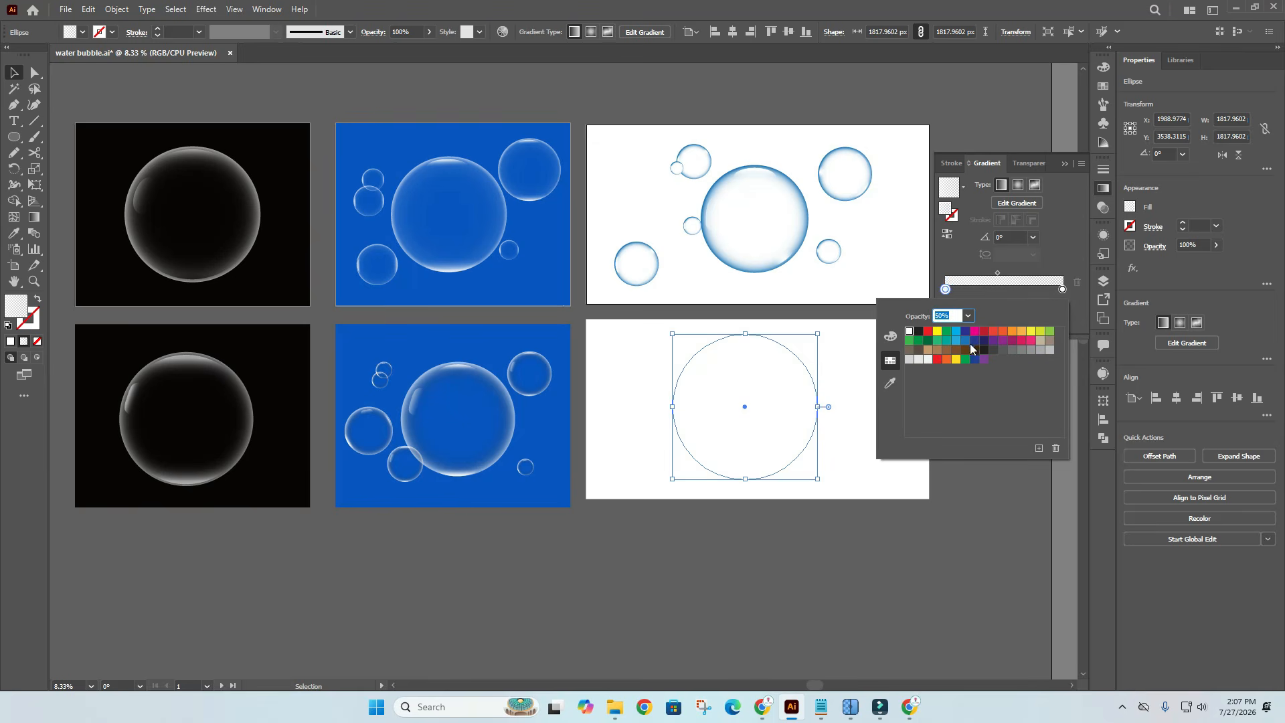
left_click(966, 342)
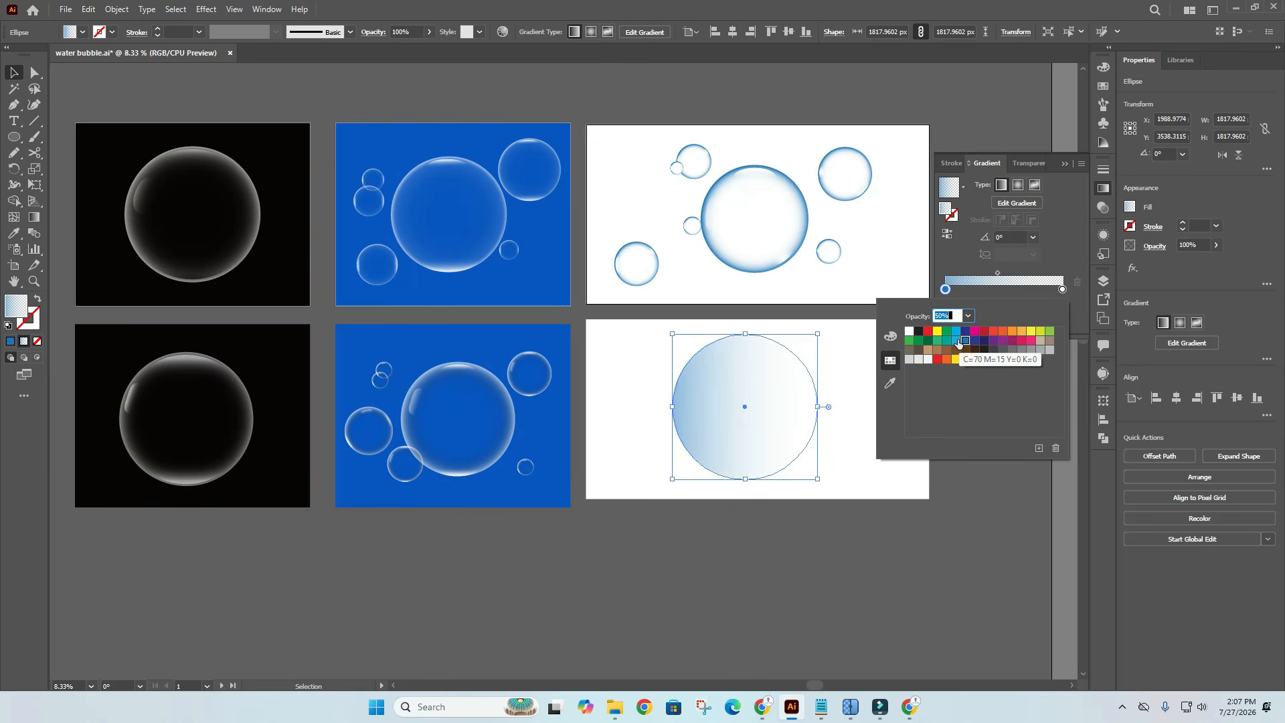
left_click(947, 293)
left_click(1032, 306)
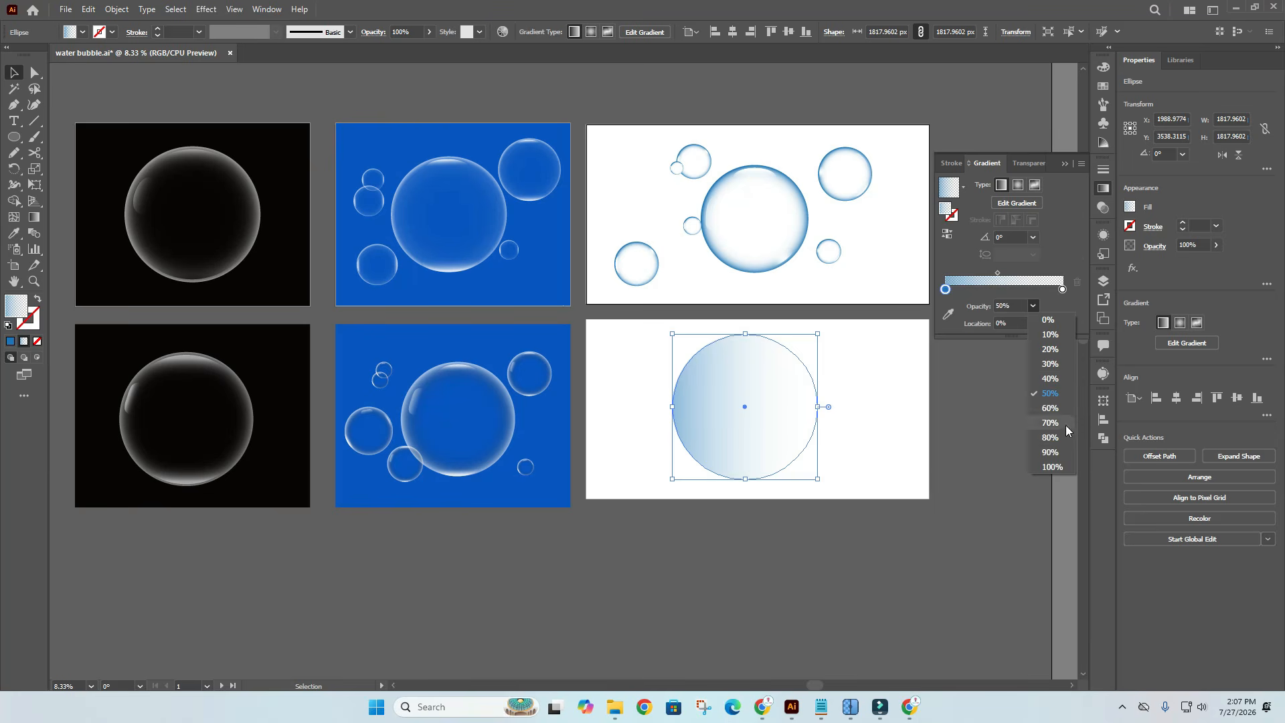
left_click(1046, 467)
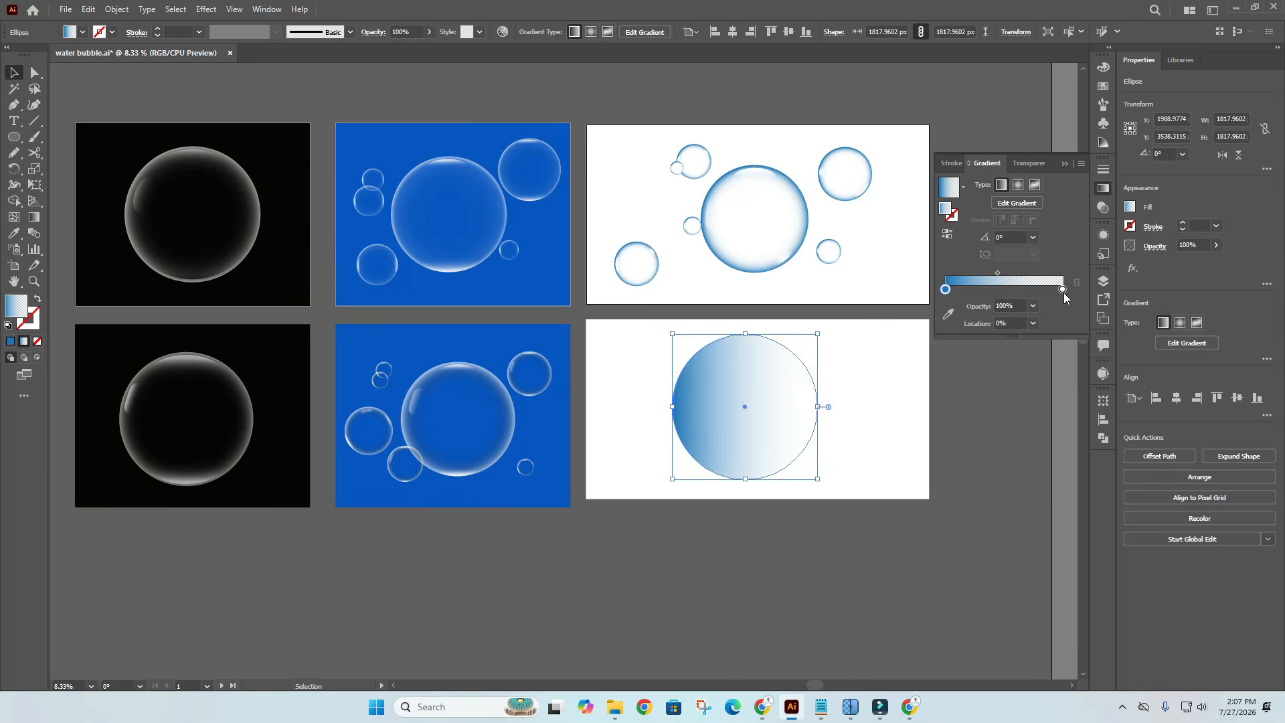
Make the circle's gradient radial, reverse it so the rim is blue, and move its midpoint to 87% location.
left_click(1016, 186)
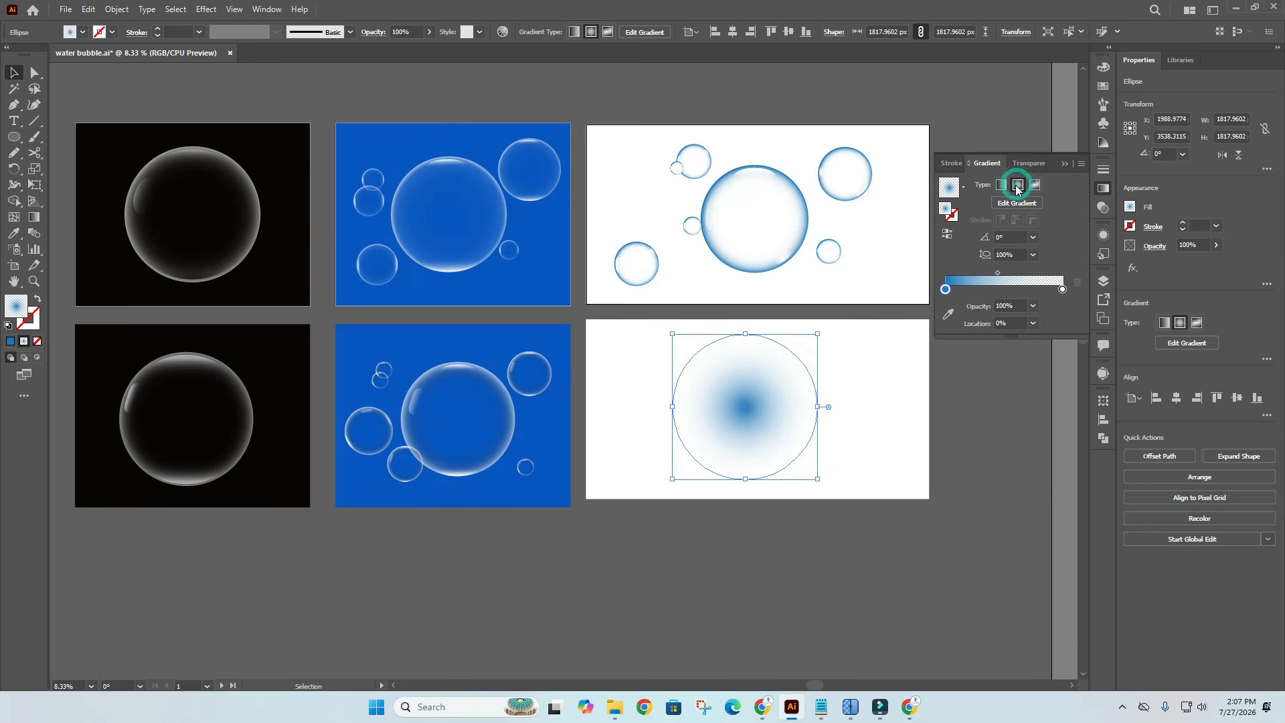
left_click(947, 234)
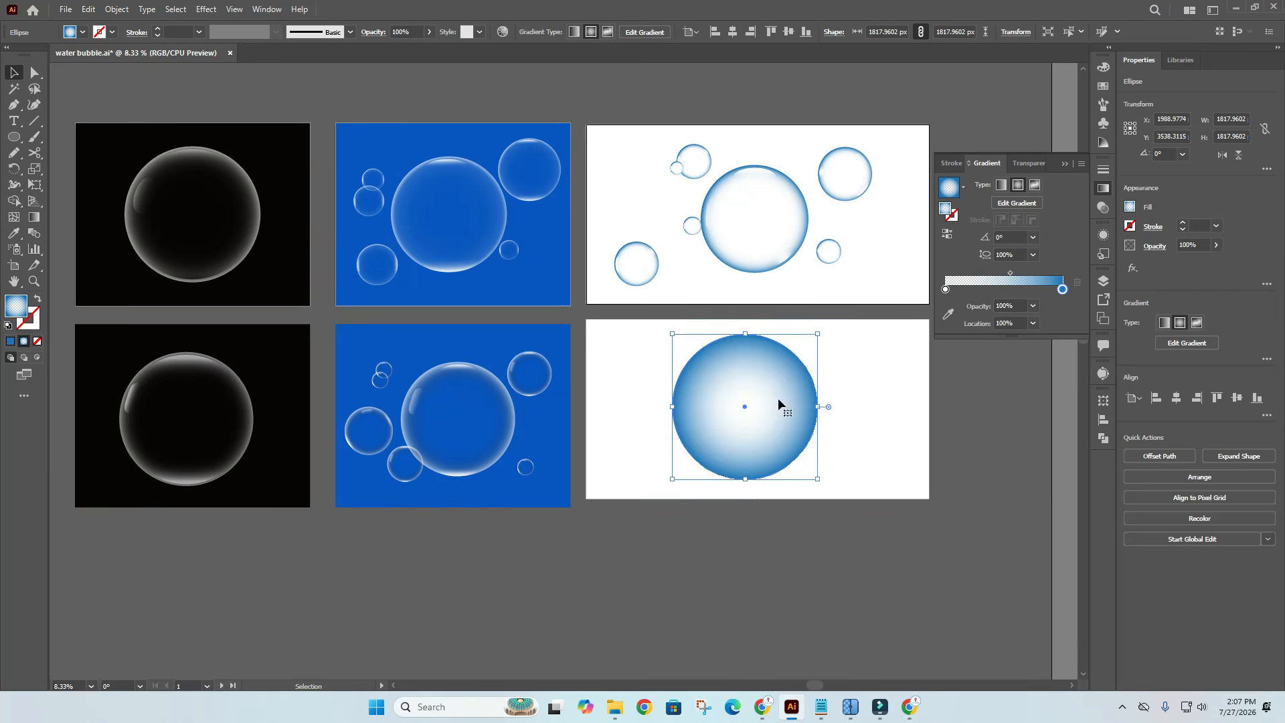
left_click_drag(1011, 278, 1052, 277)
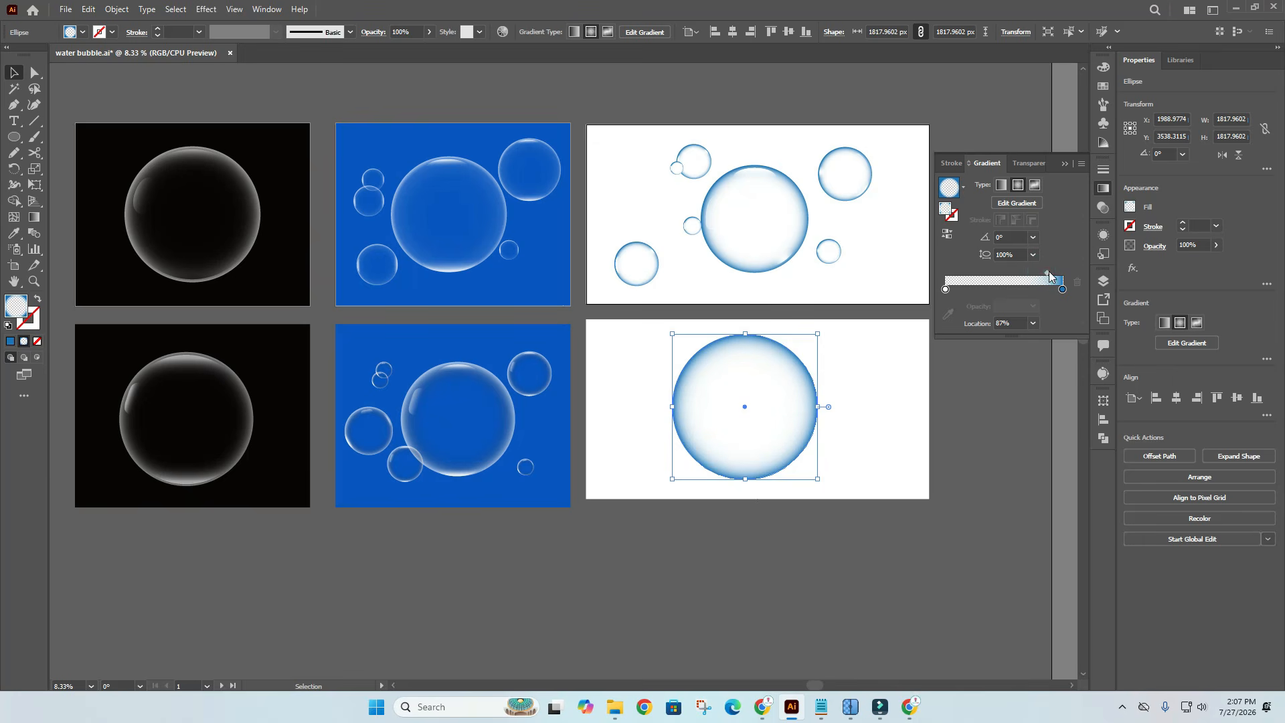
Move the blue rim stop of the circle's radial gradient to about 95.4% location and deselect the circle.
key("g")
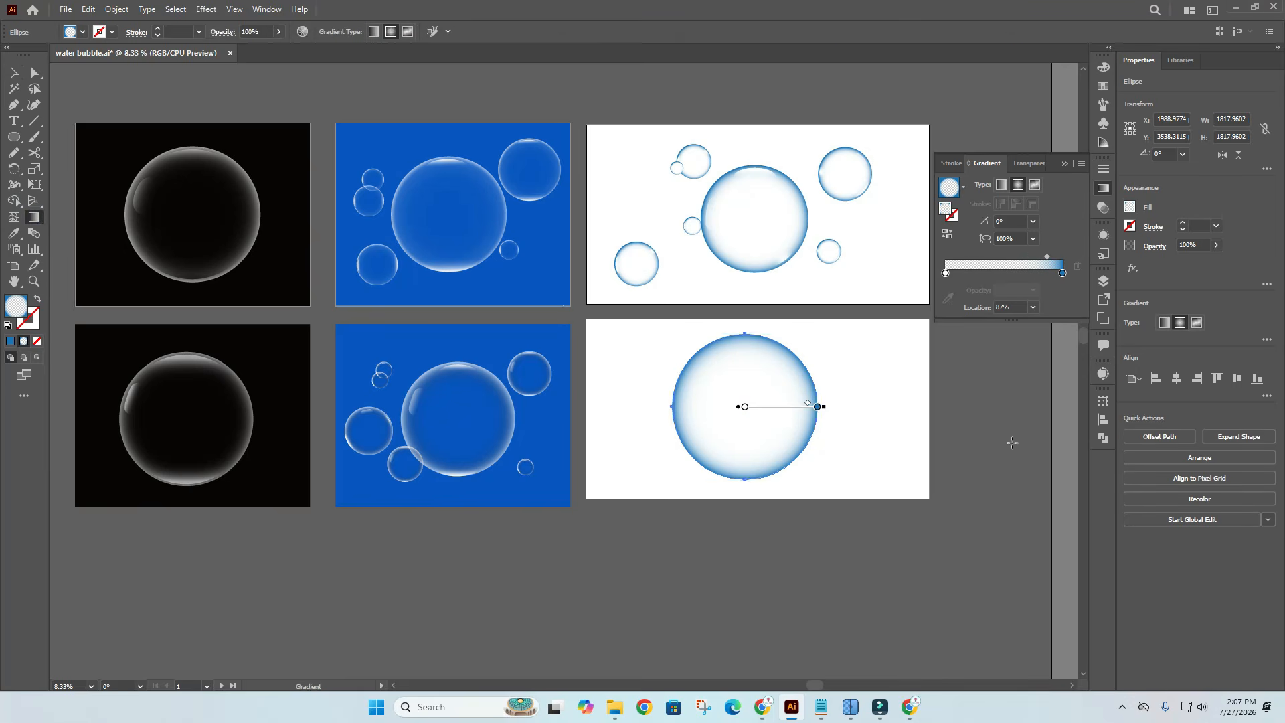
key("ctrl+plus")
key("ctrl+plus")
key("ctrl+plus")
key("ctrl+plus")
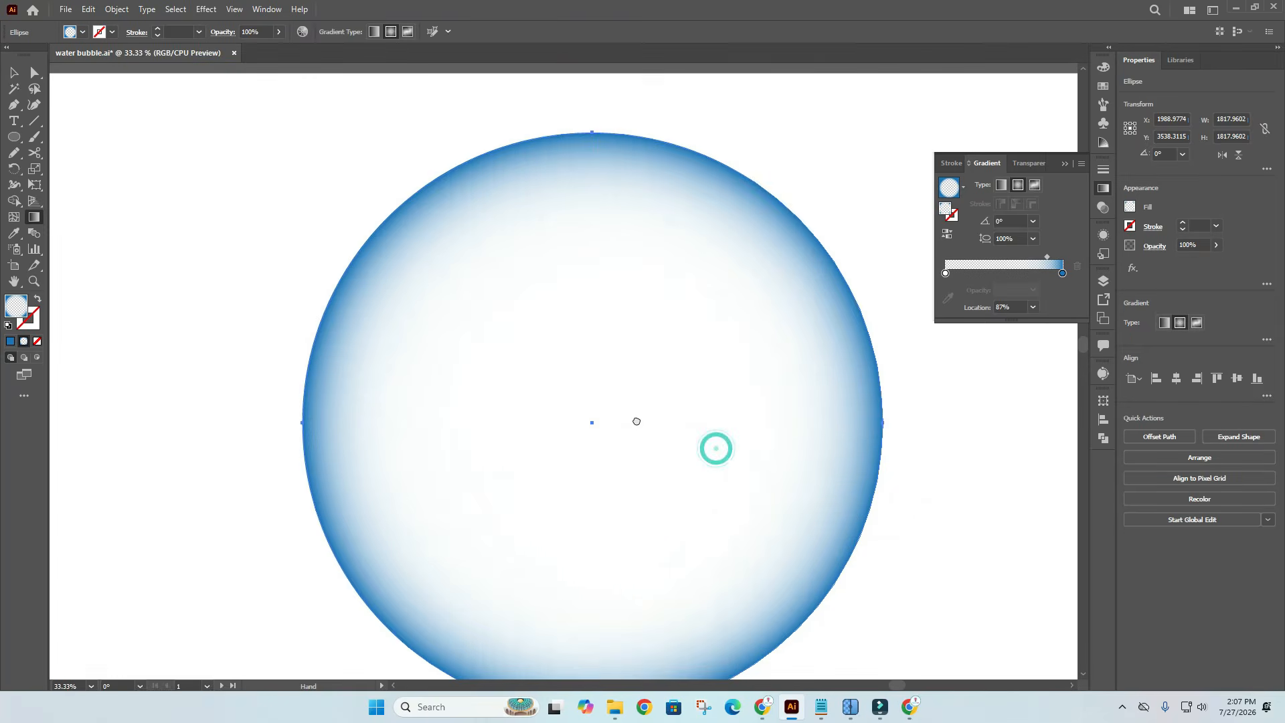
key("ctrl+minus")
key("ctrl+minus")
key("ctrl+minus")
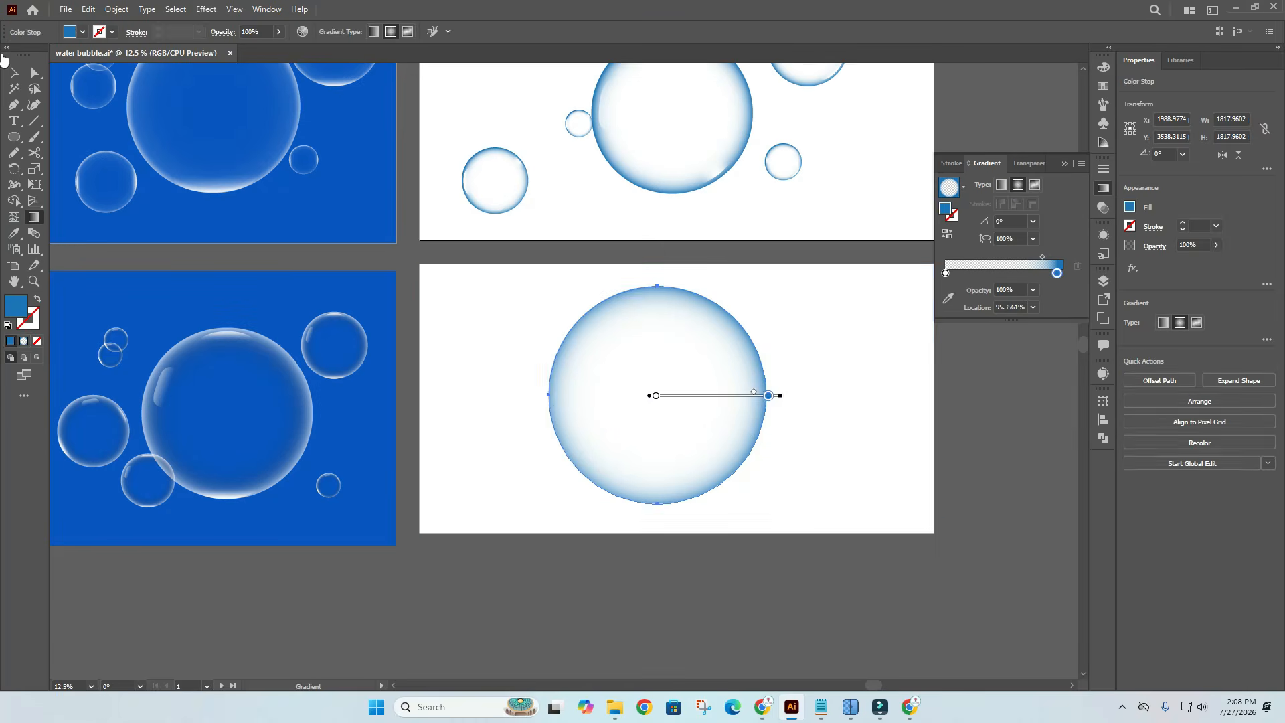
key("v")
left_click_drag(870, 444, 834, 454)
left_click(938, 431)
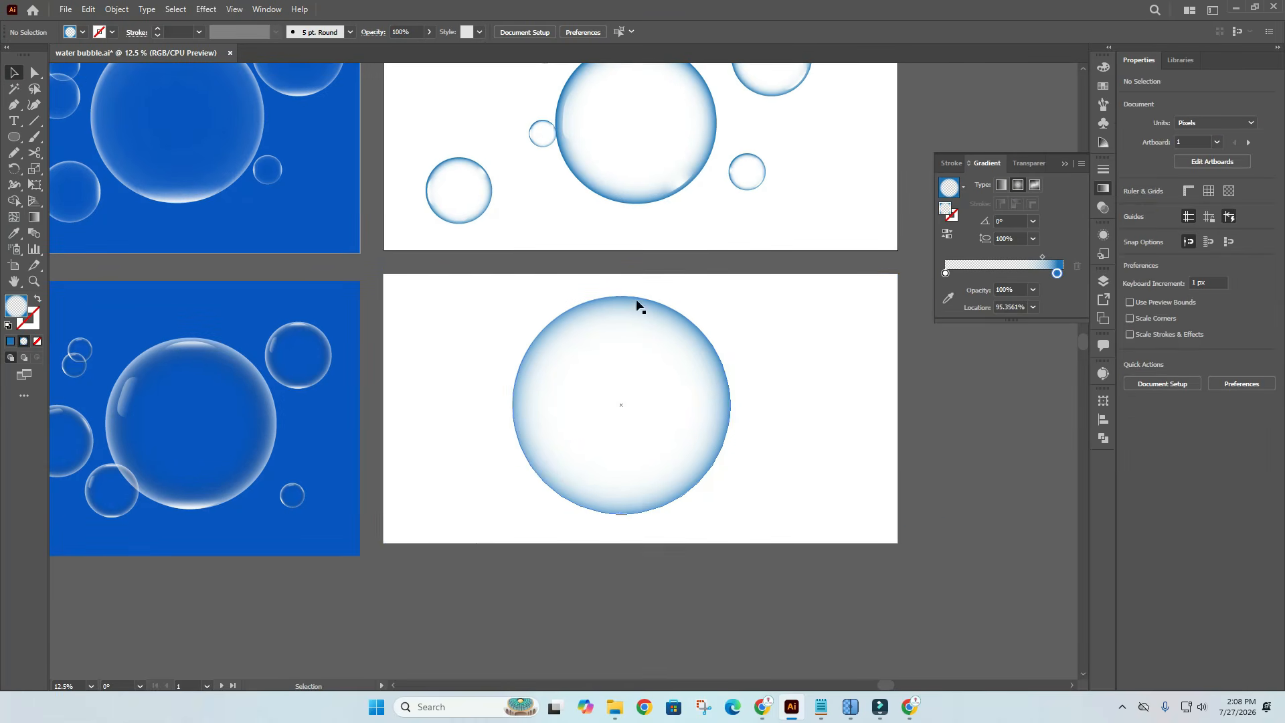
Ungroup the large bubble on the lower blue background and copy its top highlight onto the top of the new blue-rimmed circle.
left_click_drag(638, 193, 641, 209)
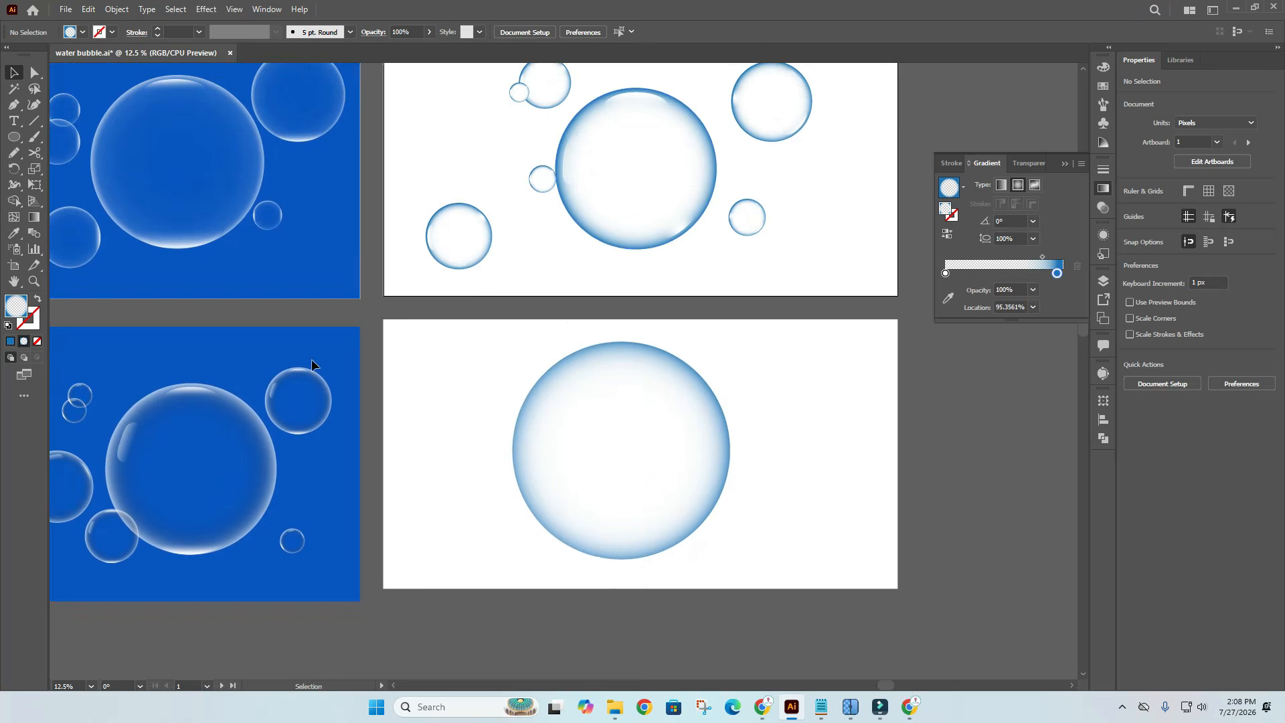
right_click(194, 394)
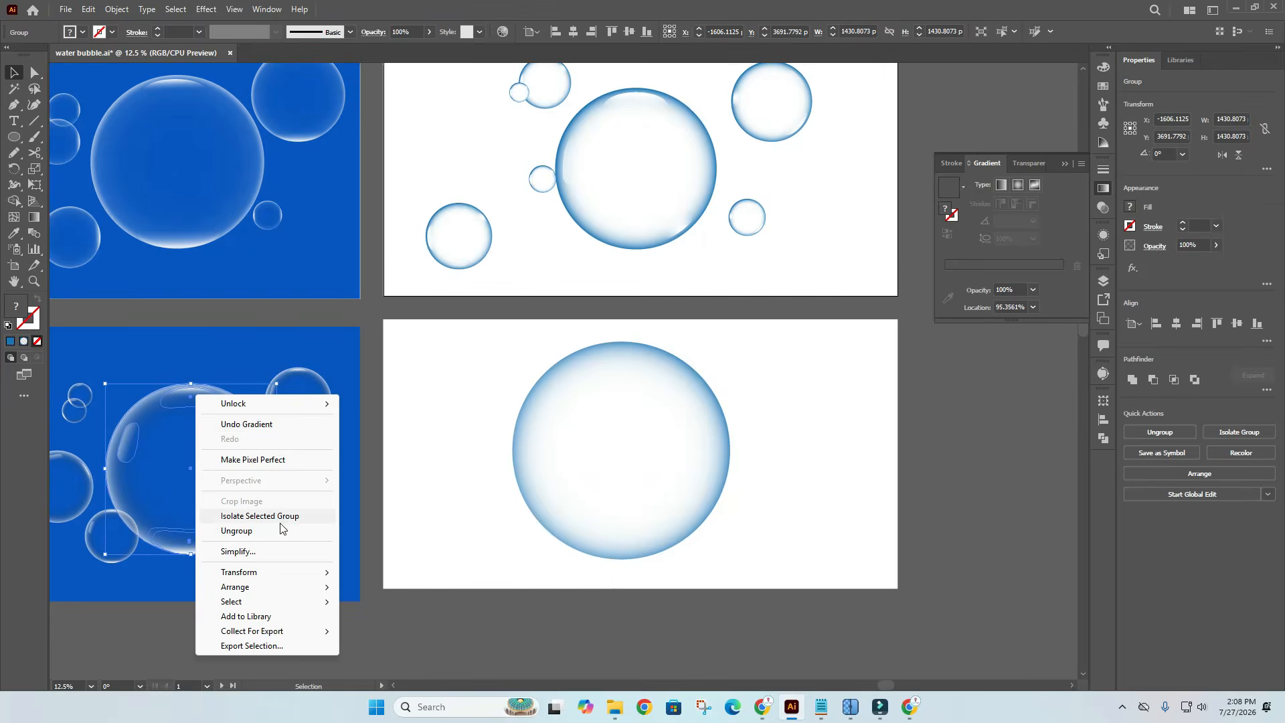
left_click(237, 532)
left_click(173, 408)
left_click_drag(199, 395, 628, 357)
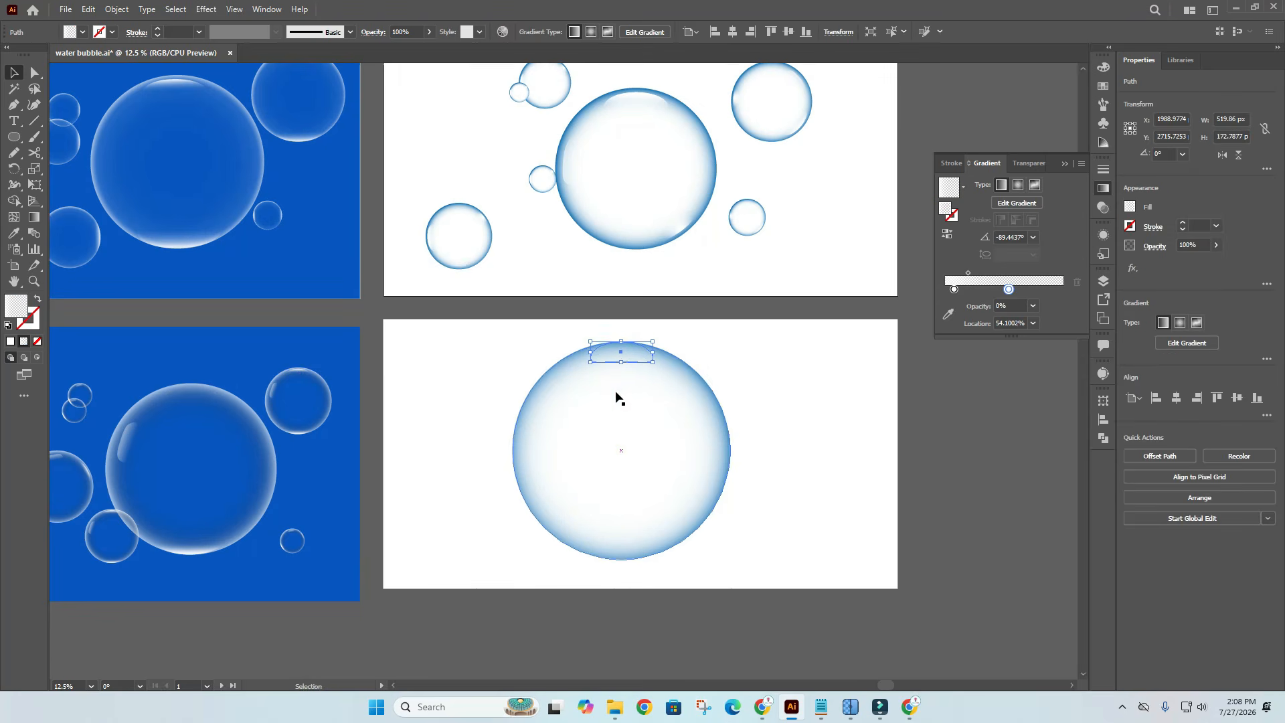
Bring the copied top highlight to the front and enlarge it to about 782 px wide along the circle's upper rim.
right_click(630, 355)
mouse_move(669, 606)
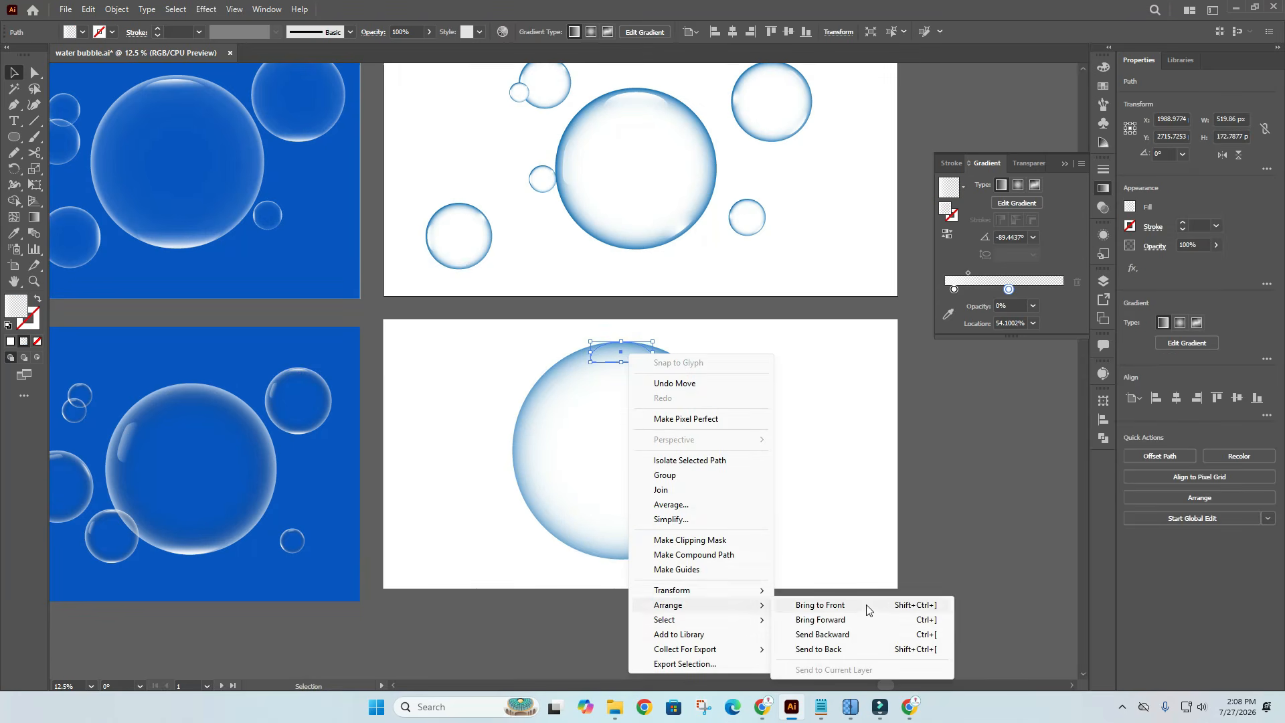
left_click(868, 610)
left_click_drag(624, 366, 623, 373)
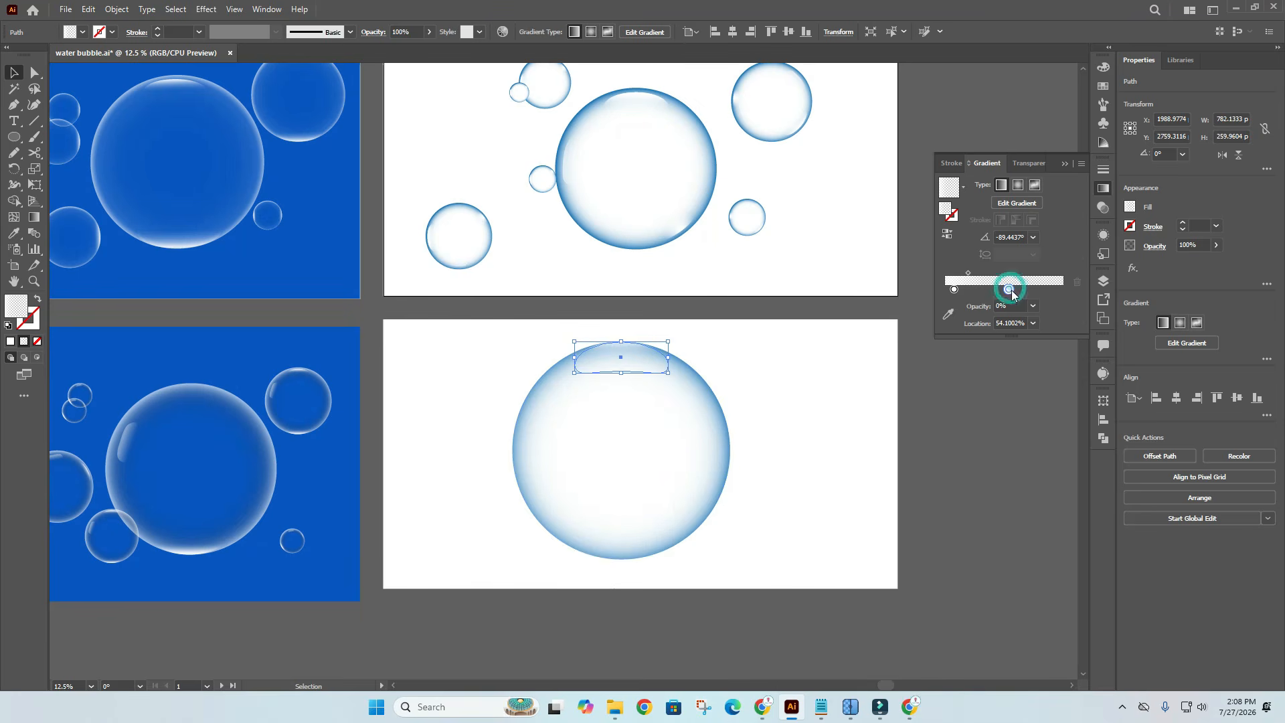
Set the opacity of the first gradient stop of the top highlight to 100% and deselect it.
left_click(955, 289)
left_click(1034, 304)
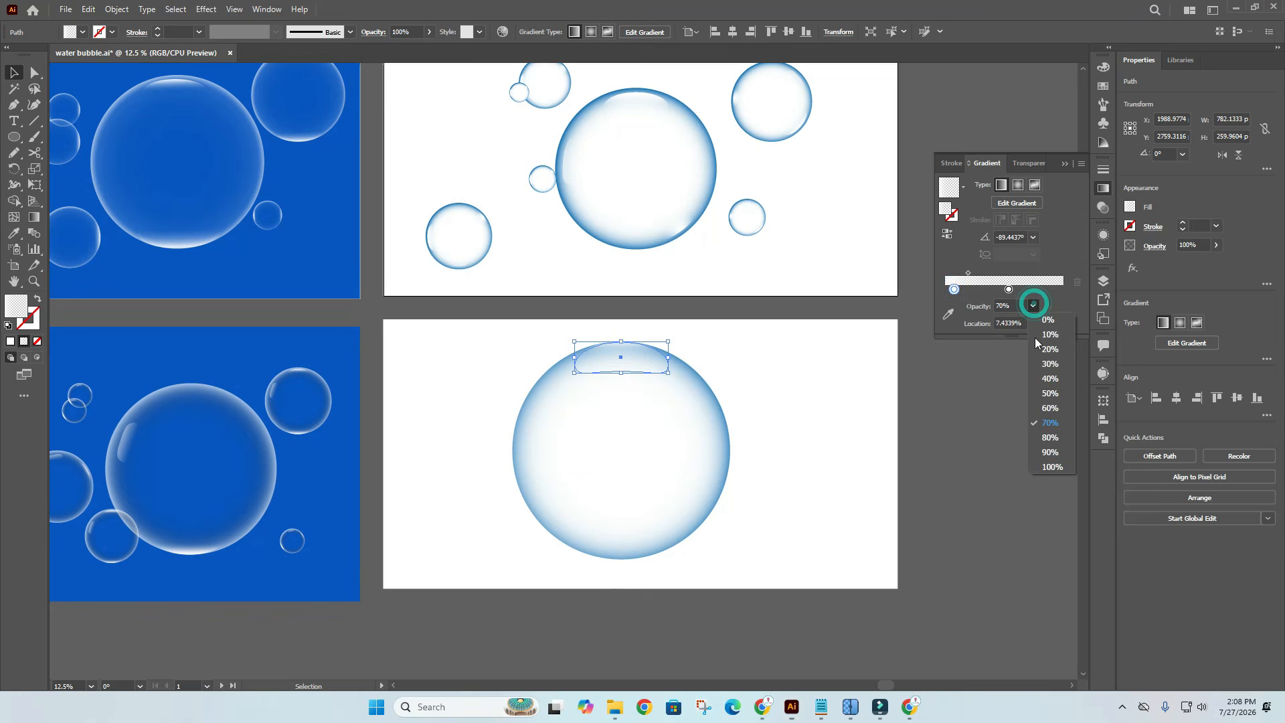
left_click(1049, 453)
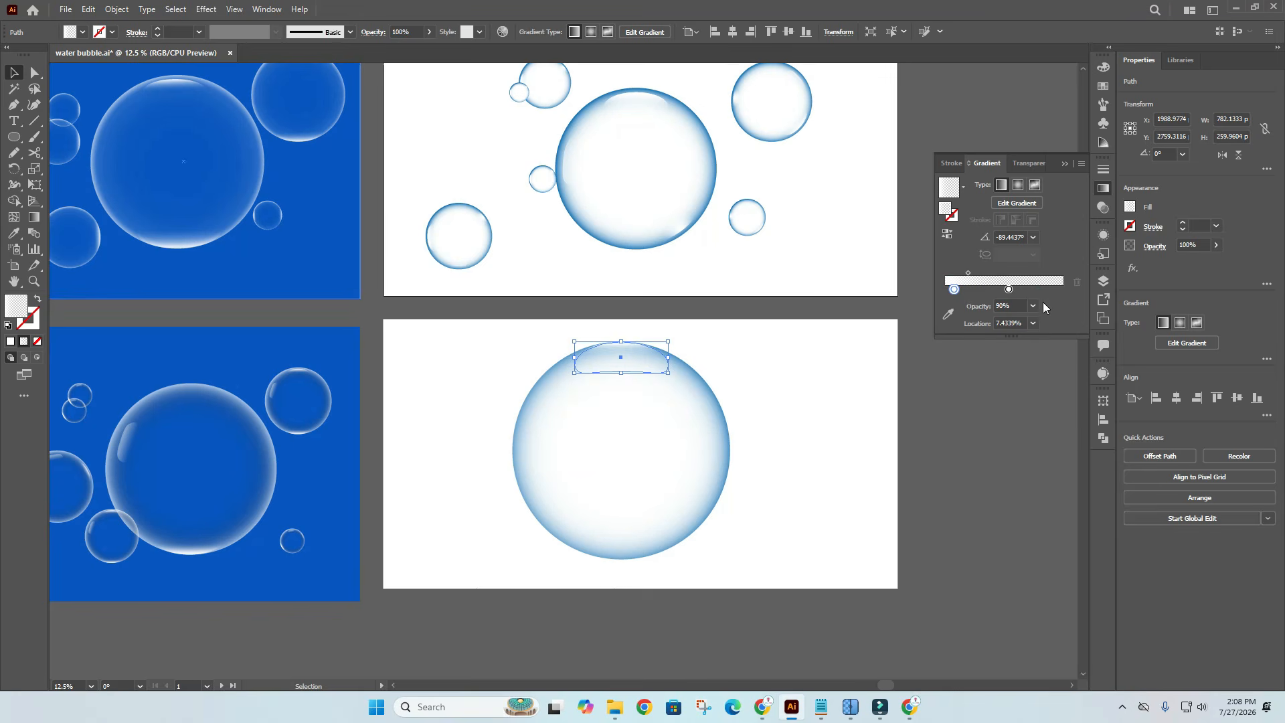
left_click(1034, 305)
left_click(1049, 467)
left_click(760, 388)
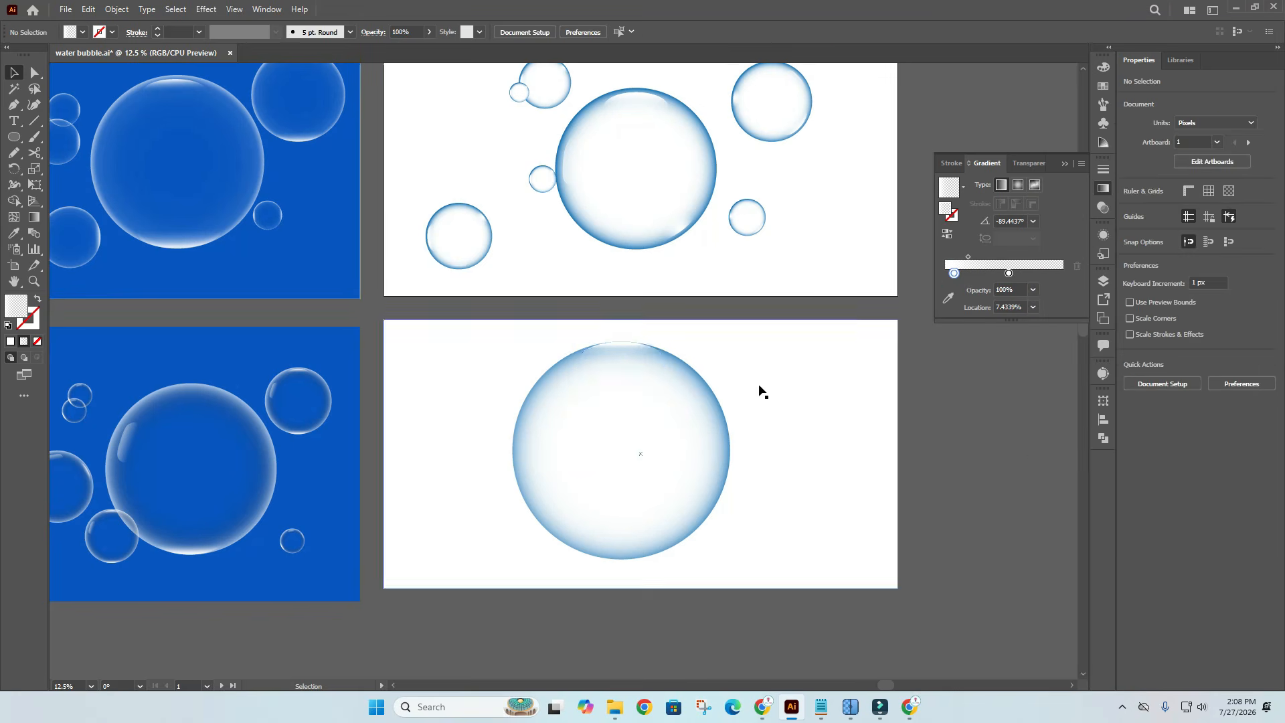
Duplicate the top highlight, rotate the copy 180° and fit it against the circle's bottom rim.
left_click(624, 363)
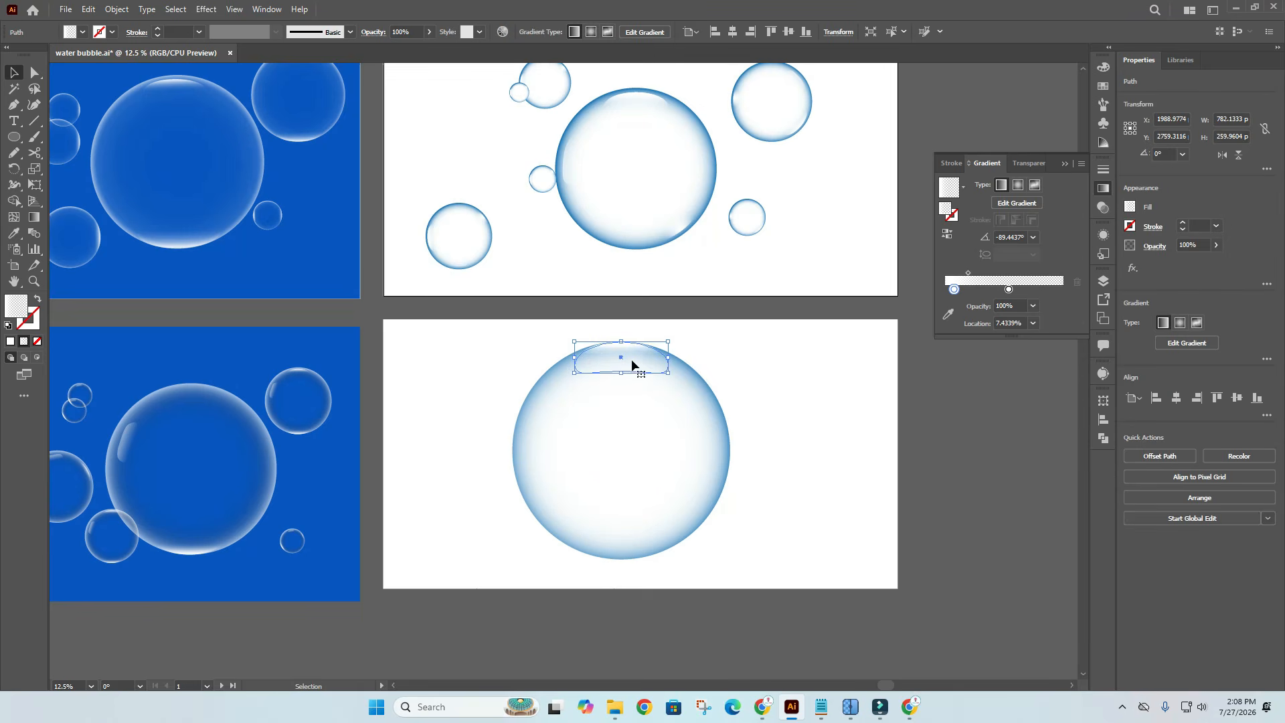
left_click(983, 451)
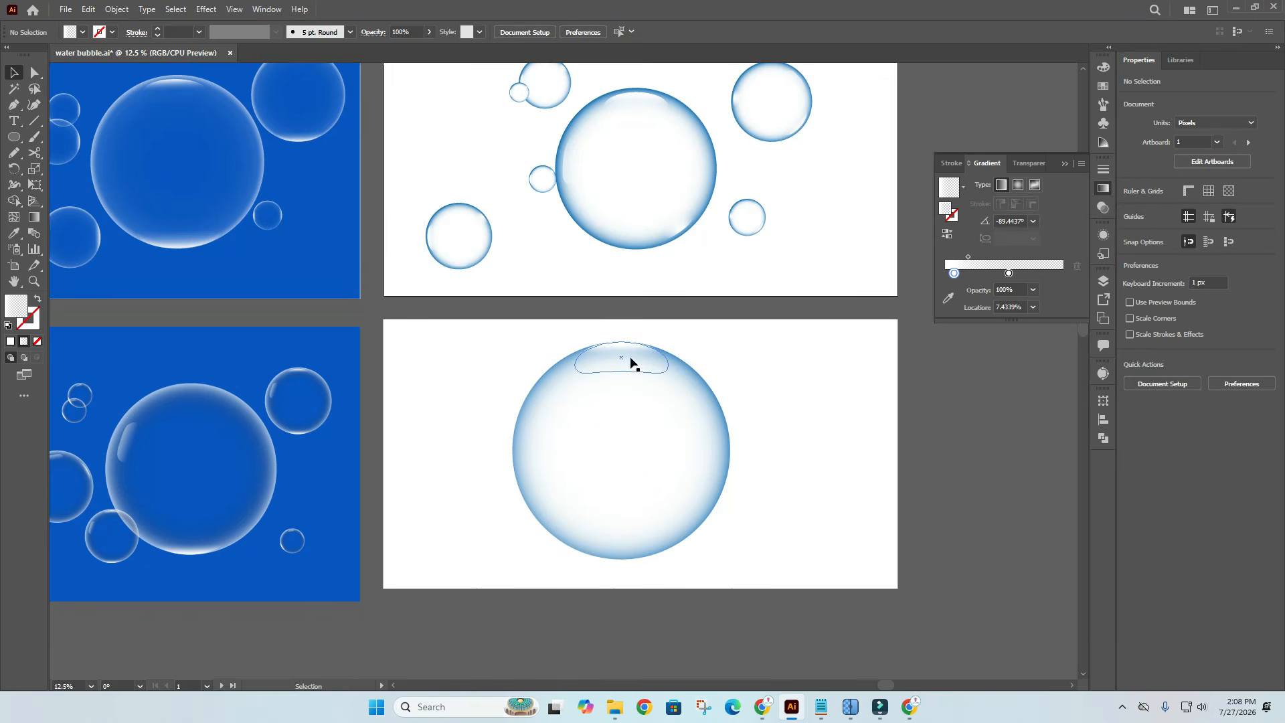
left_click_drag(631, 359, 604, 540)
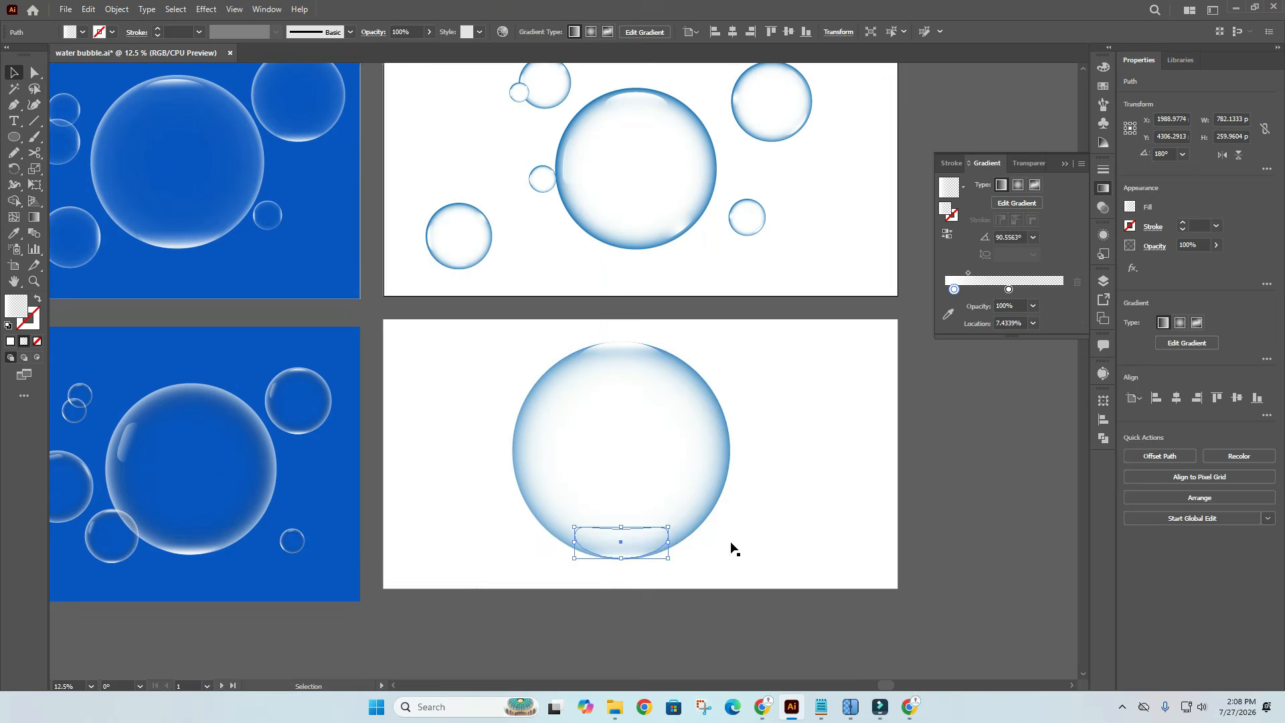
left_click(760, 635)
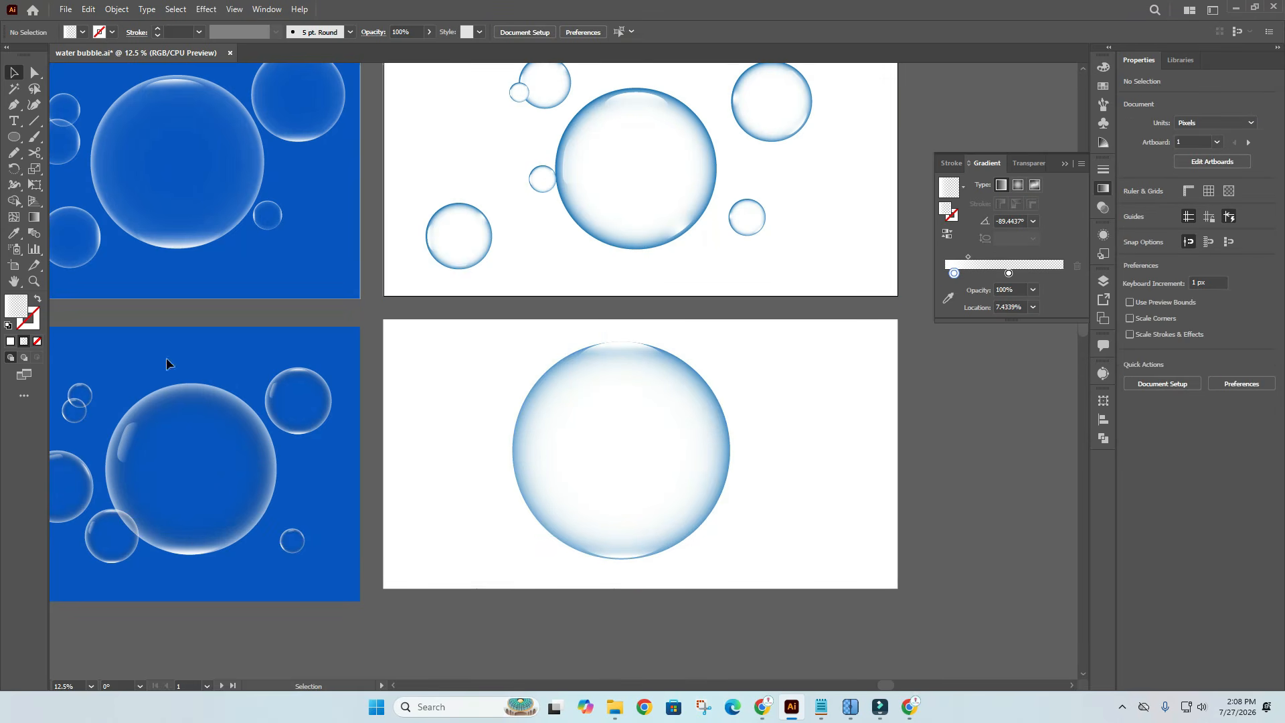
Copy the side highlight from the blue-background bubble to the circle's right rim and reverse its gradient.
left_click(127, 435)
left_click_drag(127, 442, 724, 470)
left_click(947, 233)
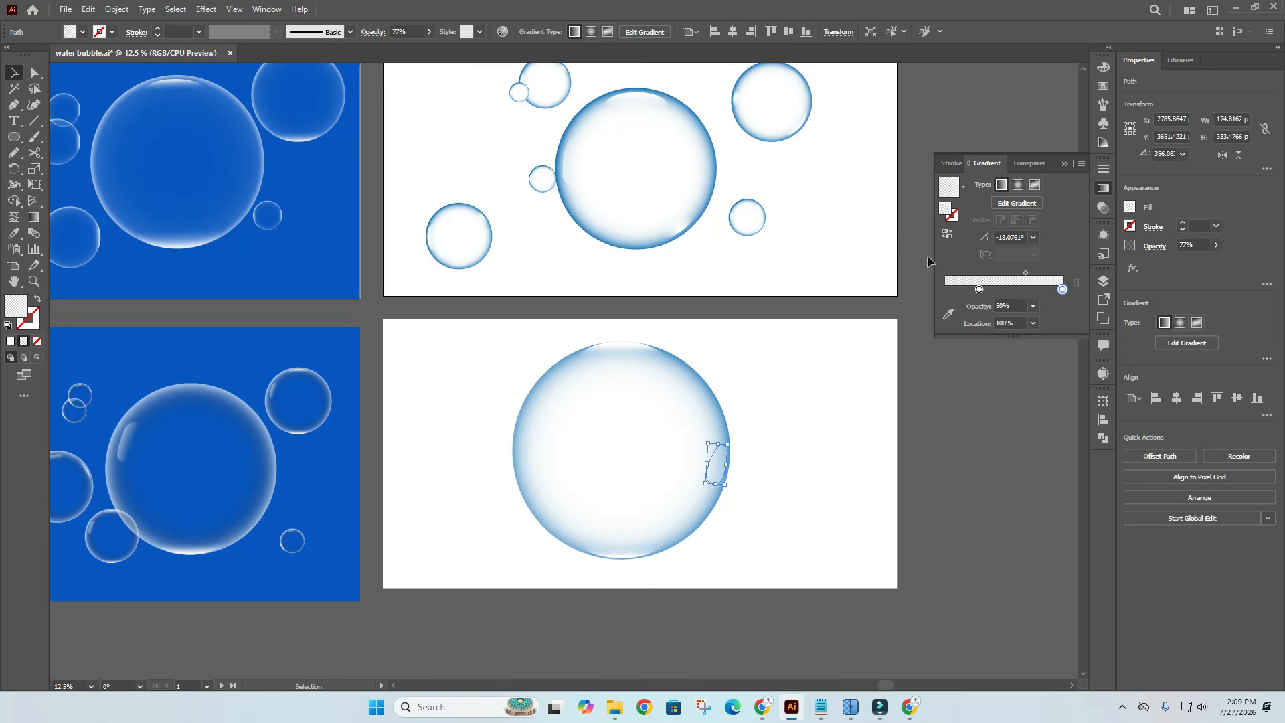
Raise the opacity of the side highlight's end gradient stop to 100%, shift the highlight slightly upward and deselect it.
key("ctrl+plus")
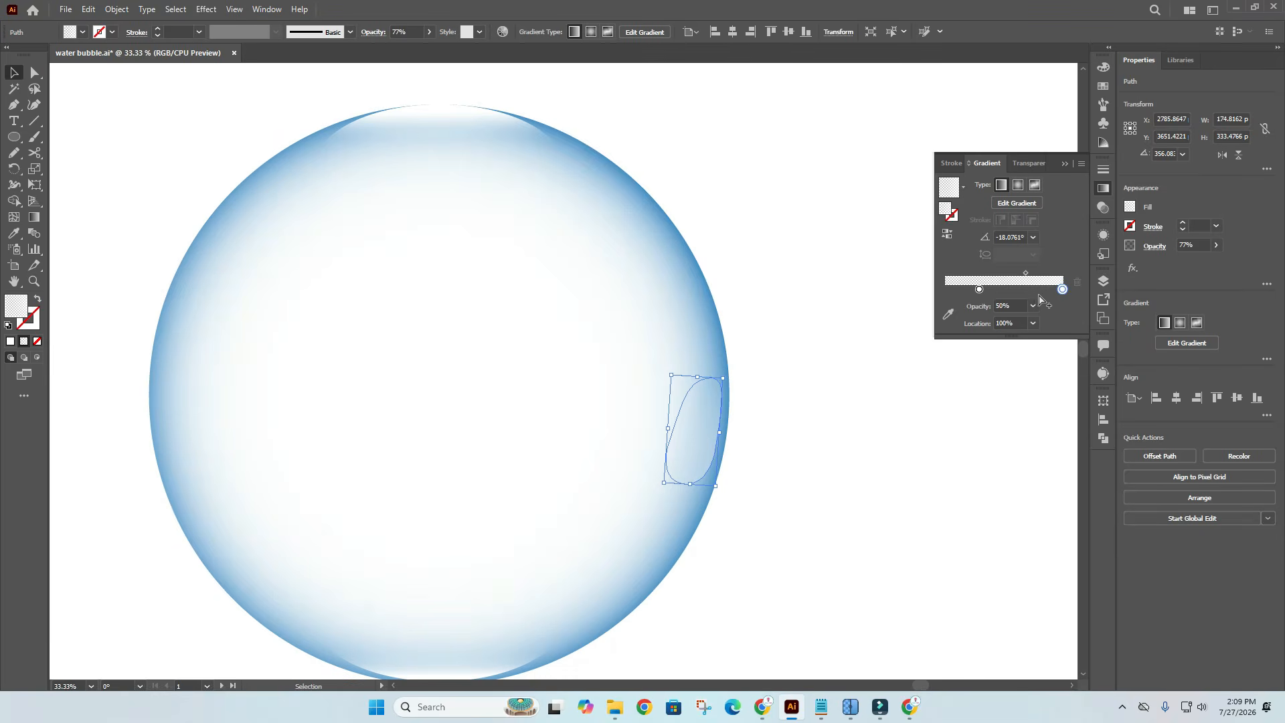
left_click(1033, 306)
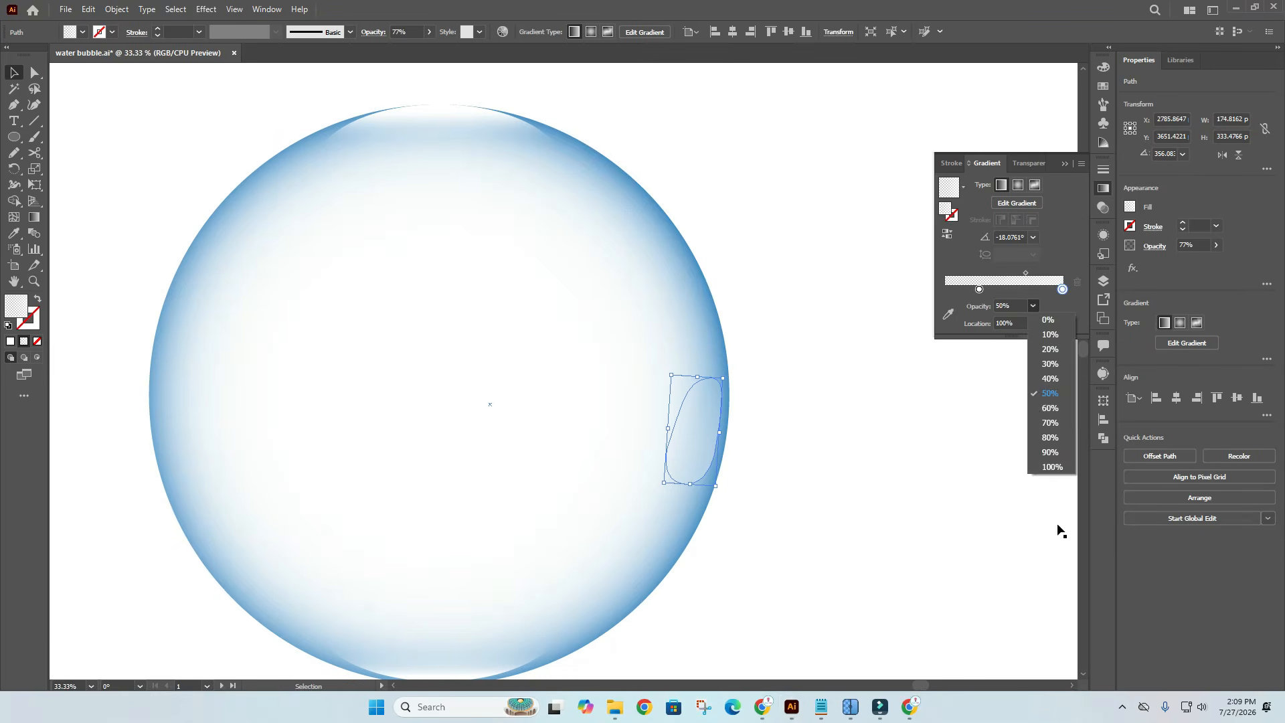
left_click(1051, 468)
mouse_move(706, 441)
left_mouse_down()
mouse_move(692, 424)
mouse_move(698, 436)
left_mouse_up()
scroll(709, 458, "down", 3)
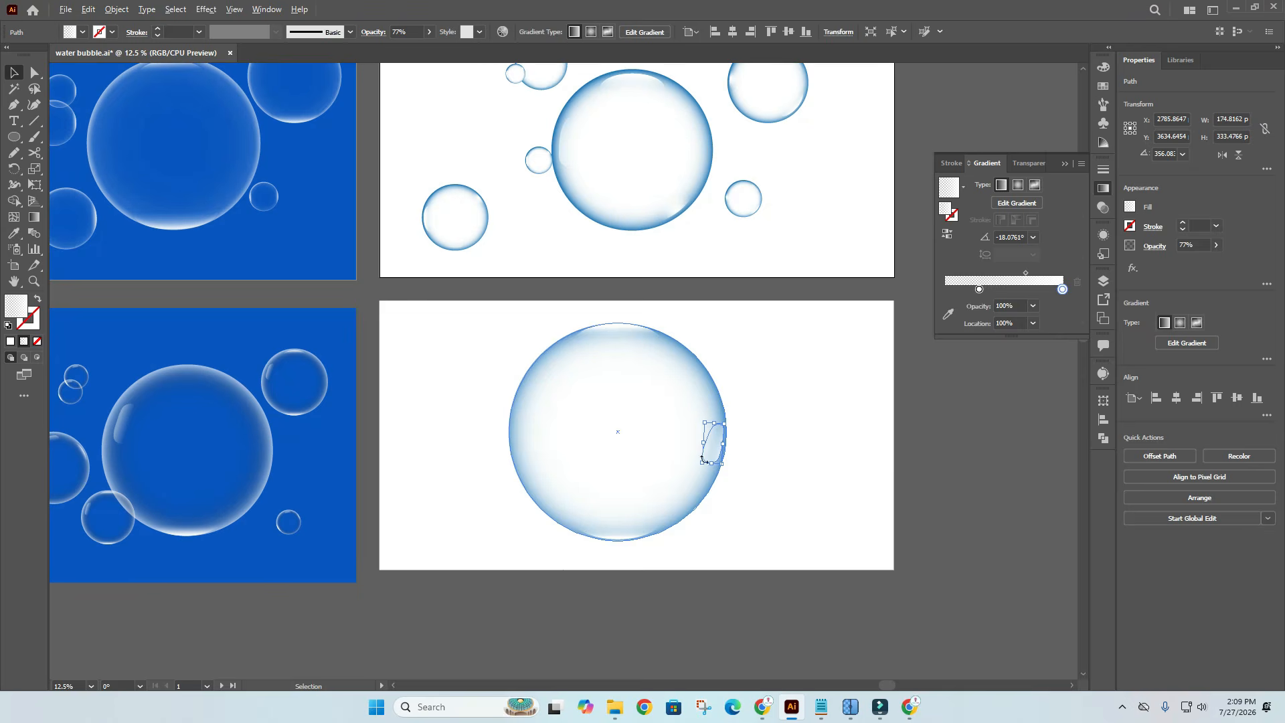
left_click(889, 488)
scroll(917, 476, "right", 2)
left_click(925, 491)
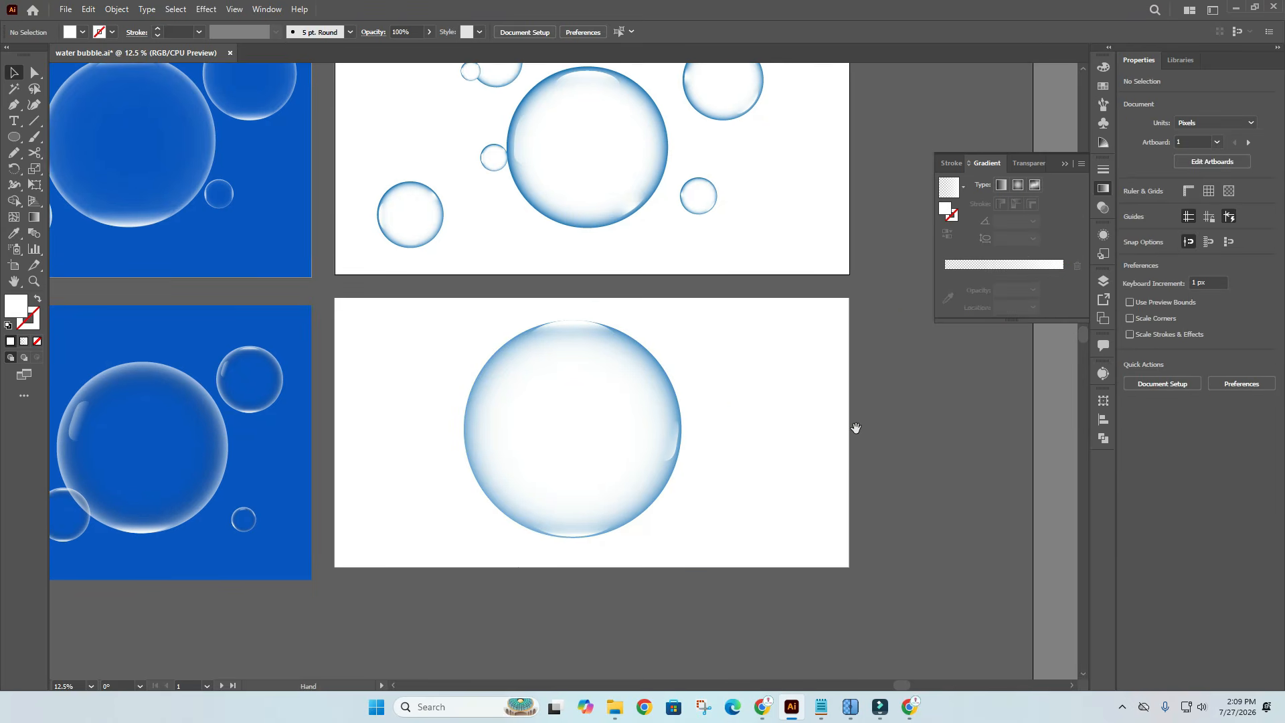
Select the blue-rimmed circle with its three highlights and group them into one bubble.
scroll(852, 428, "left", 1)
left_click(815, 416)
key("ctrl+shift+a")
left_click_drag(745, 340, 458, 541)
left_click_drag(792, 302, 448, 543)
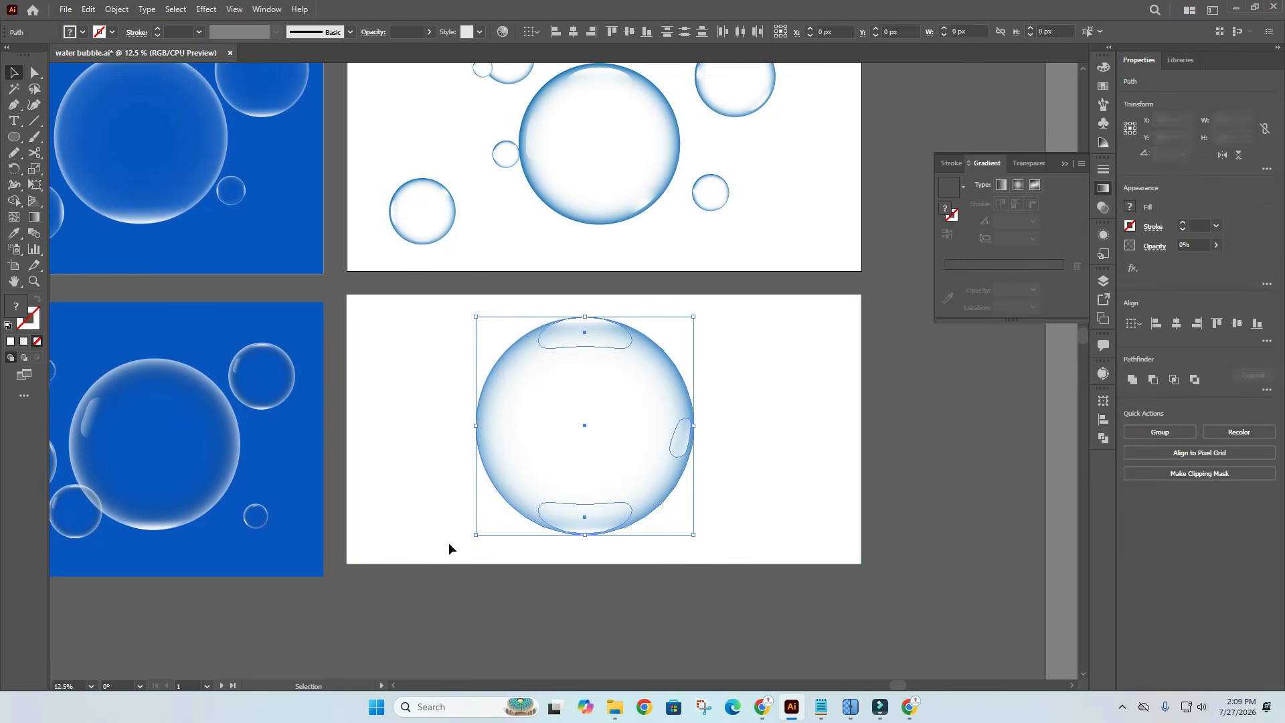
key("ctrl+g")
Scale down the grouped bubble and place a smaller copy about 582 px wide beside its lower right edge.
left_click_drag(693, 425, 671, 442)
scroll(676, 415, "down", 4)
left_click_drag(659, 352, 770, 350)
scroll(729, 450, "up", 3)
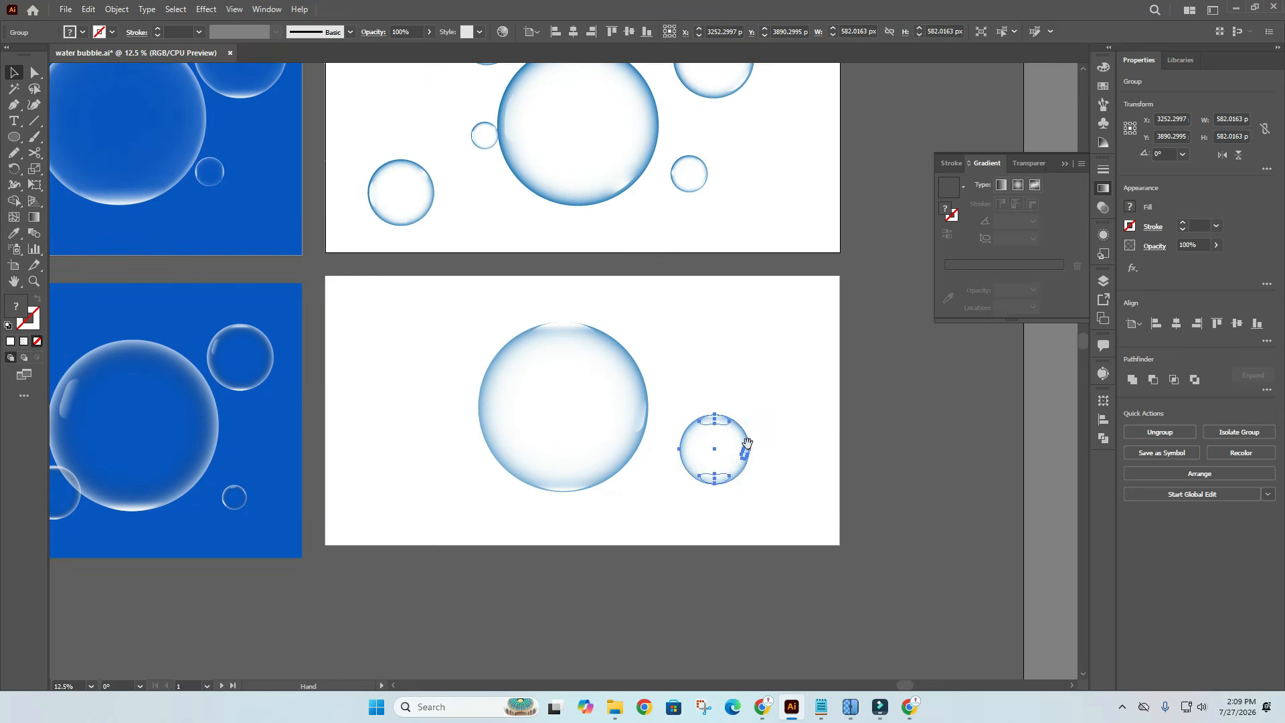
Scatter five more small bubble copies around the large one, with the one overlapping its lower left rim about 270 px wide, and deselect.
left_click_drag(728, 450, 558, 507)
left_click_drag(555, 458, 525, 497)
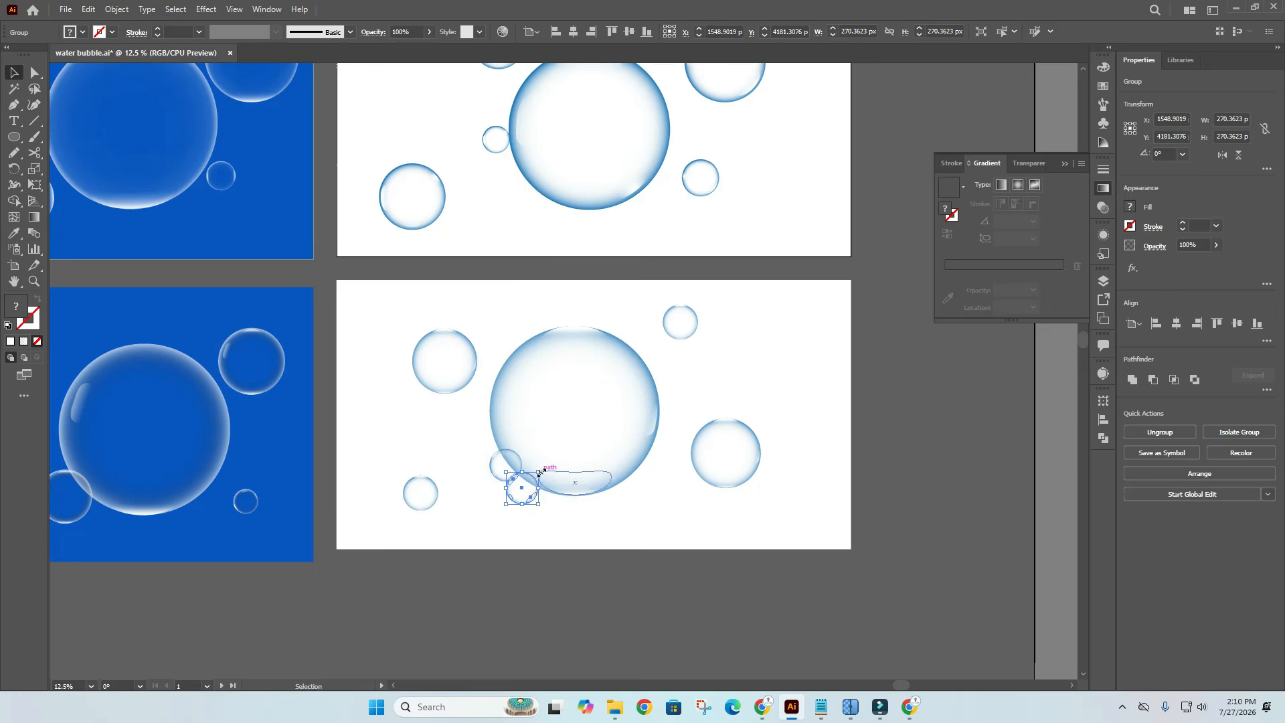
key("ctrl+shift+a")
key("ctrl+minus")
scroll(676, 259, "left", 2)
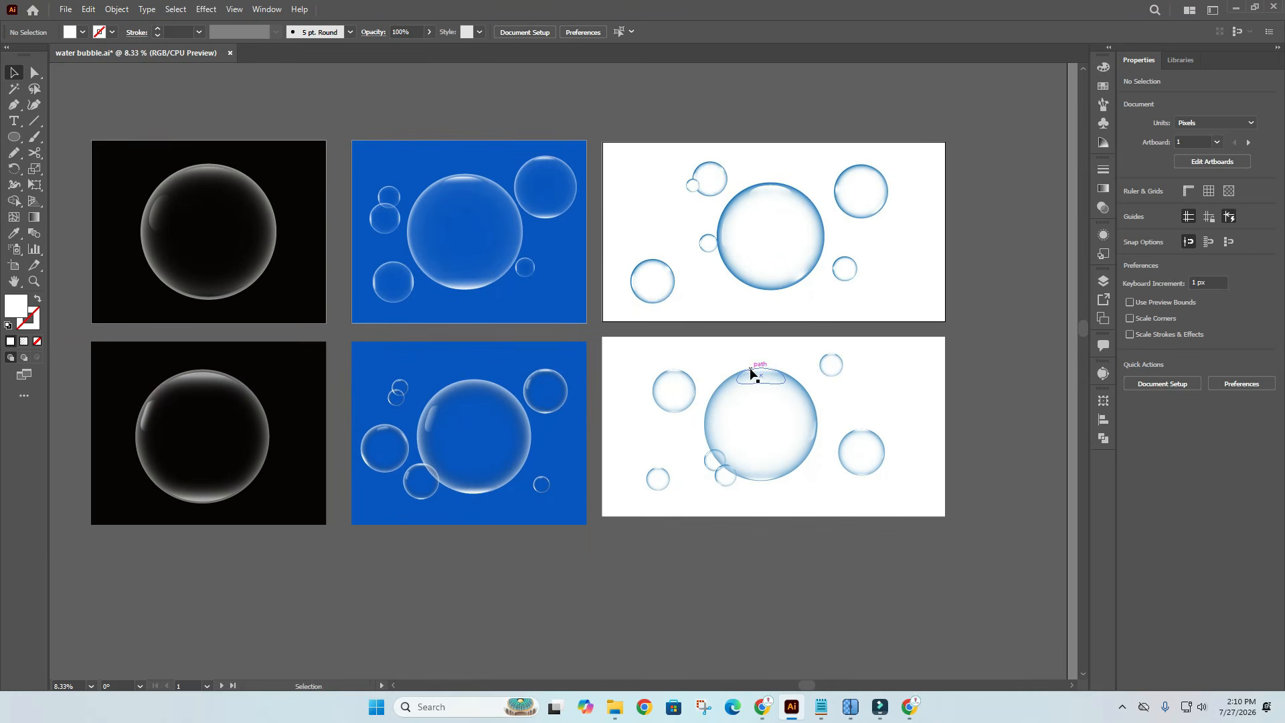
Switch to Chrome and browse the Skill ITBD Facebook page, examining the Water Bubble design post and the older posts.
mouse_move(761, 714)
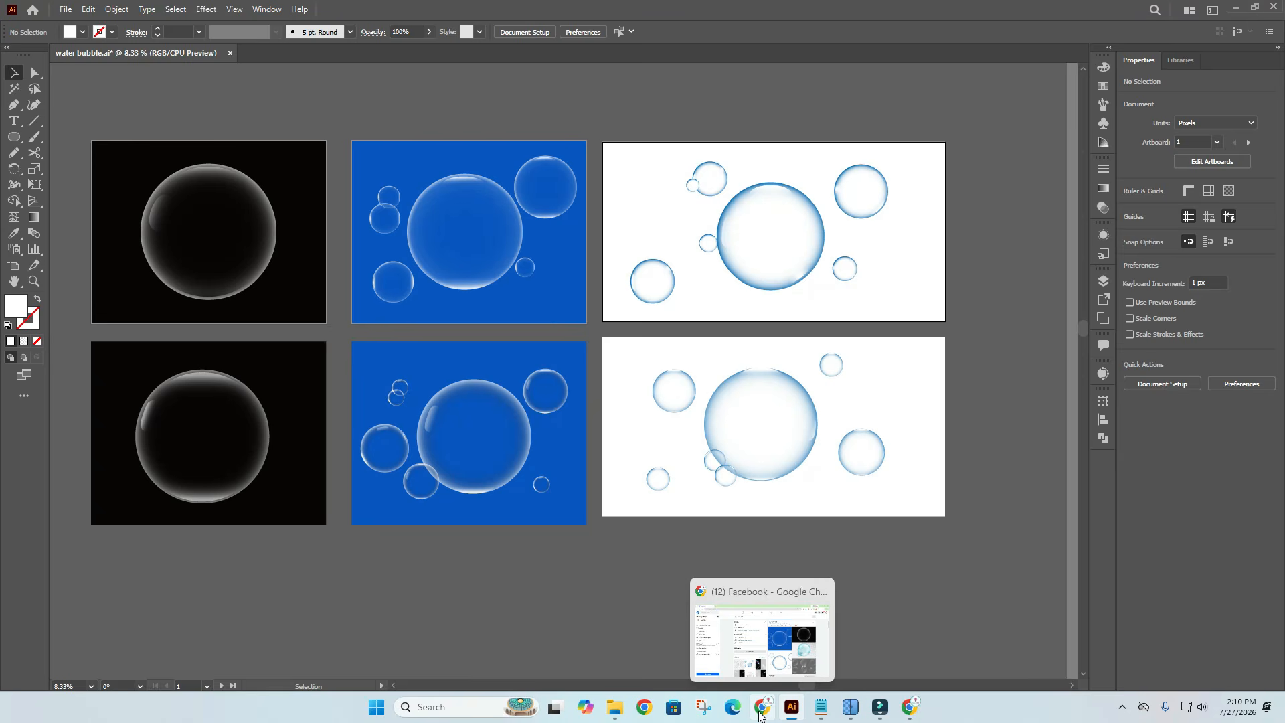
left_click(761, 714)
scroll(767, 683, "up", 10)
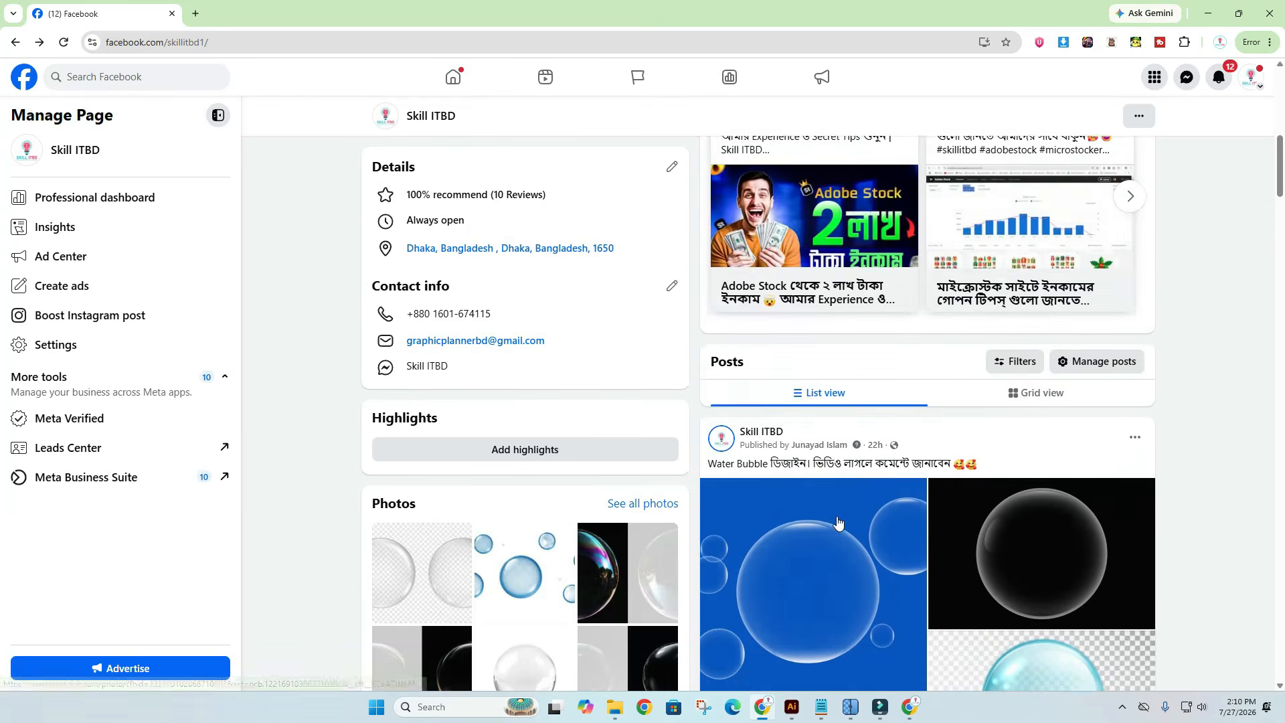
scroll(832, 514, "down", 8)
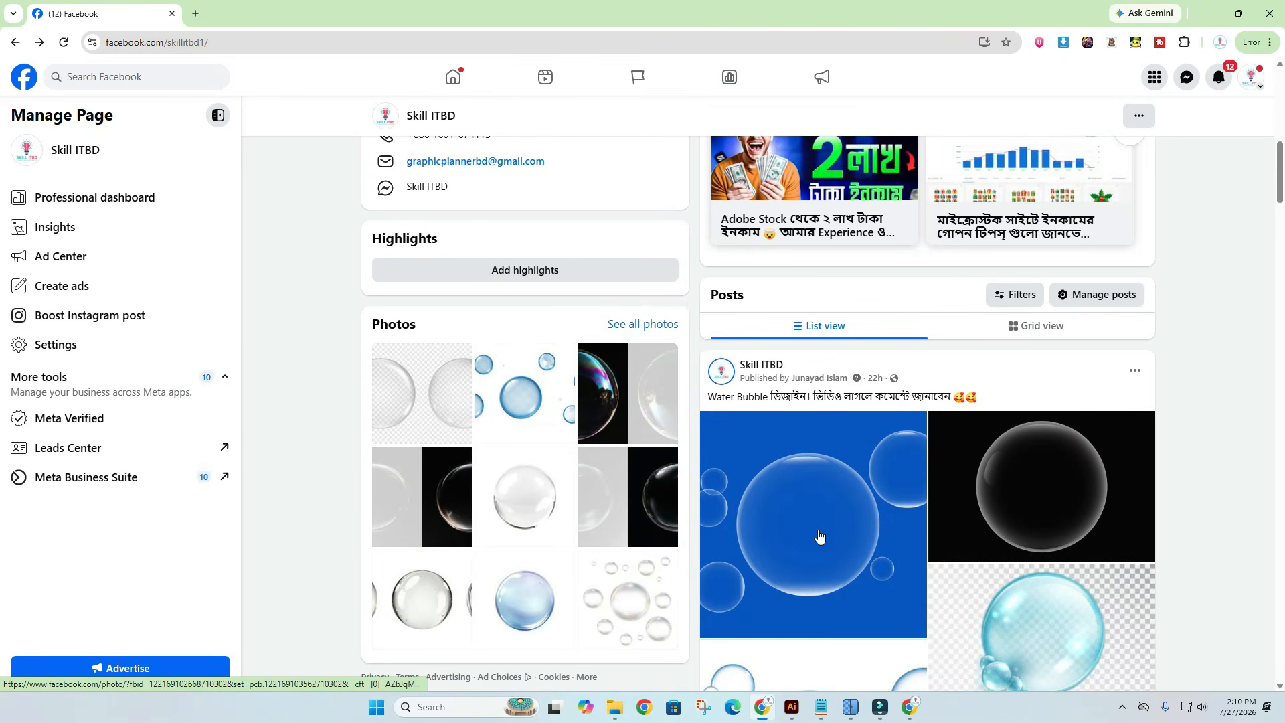
scroll(830, 526, "down", 3)
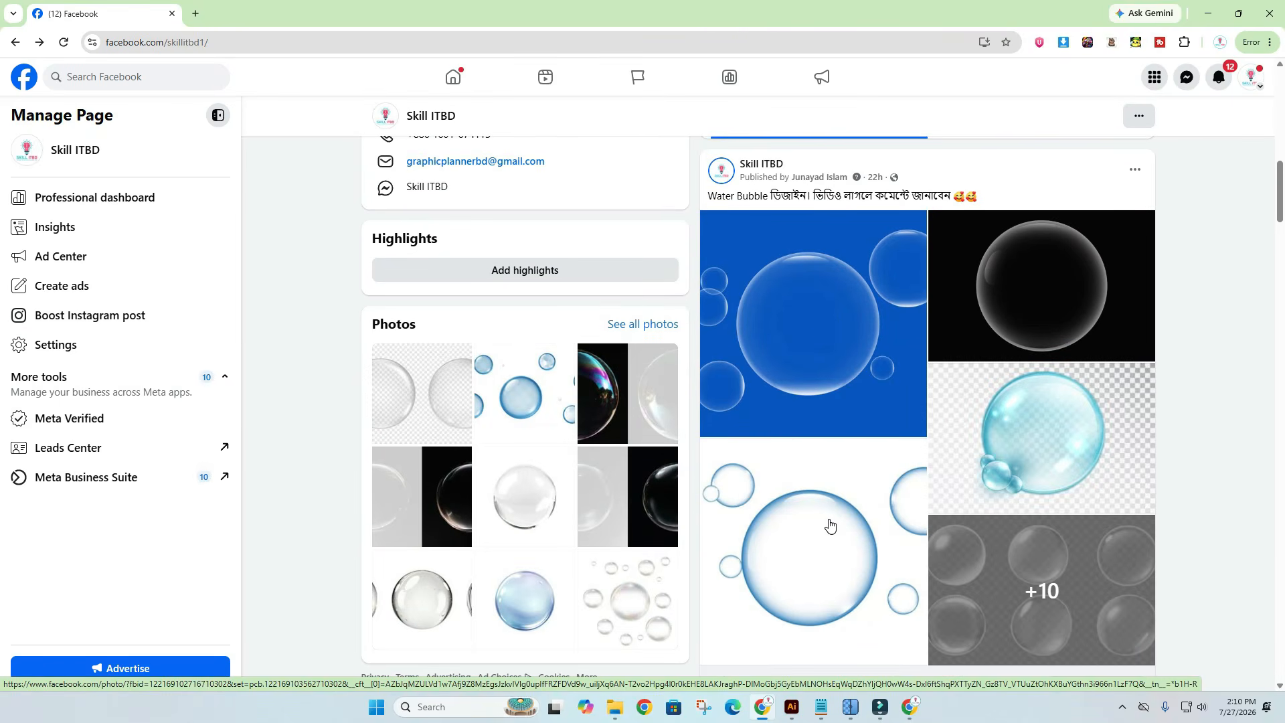
scroll(837, 521, "down", 2)
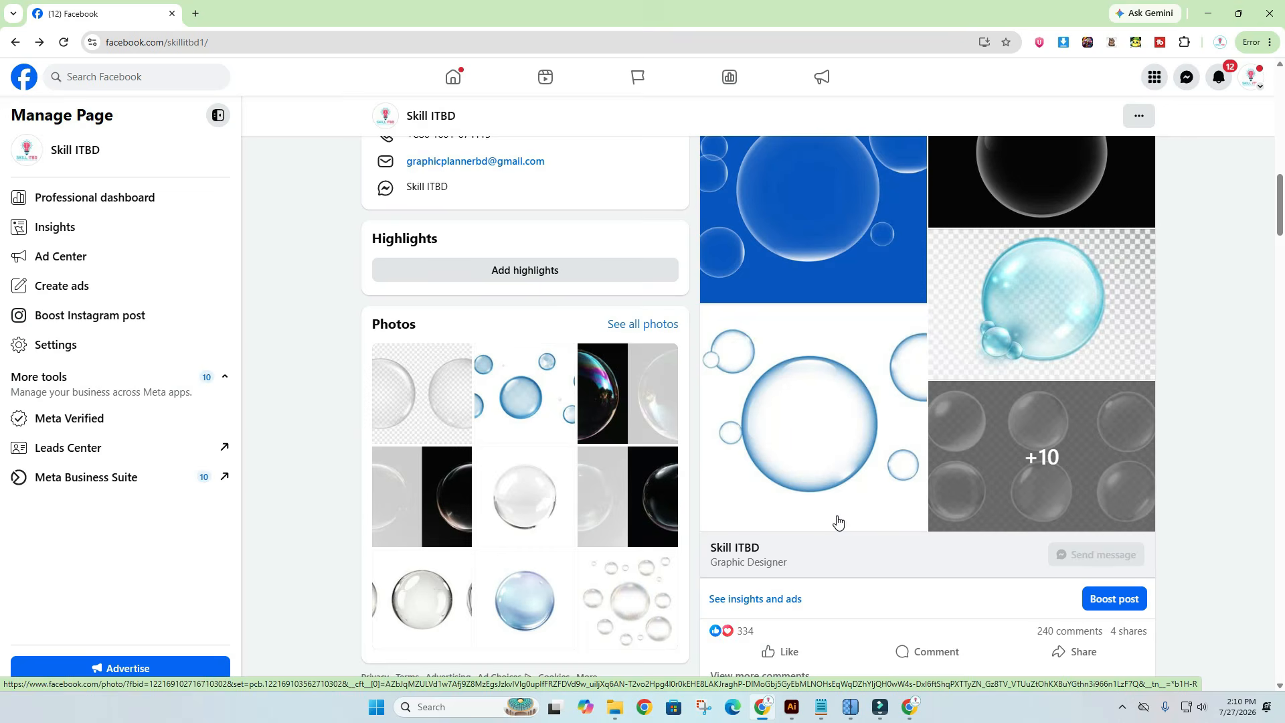
scroll(838, 521, "down", 10)
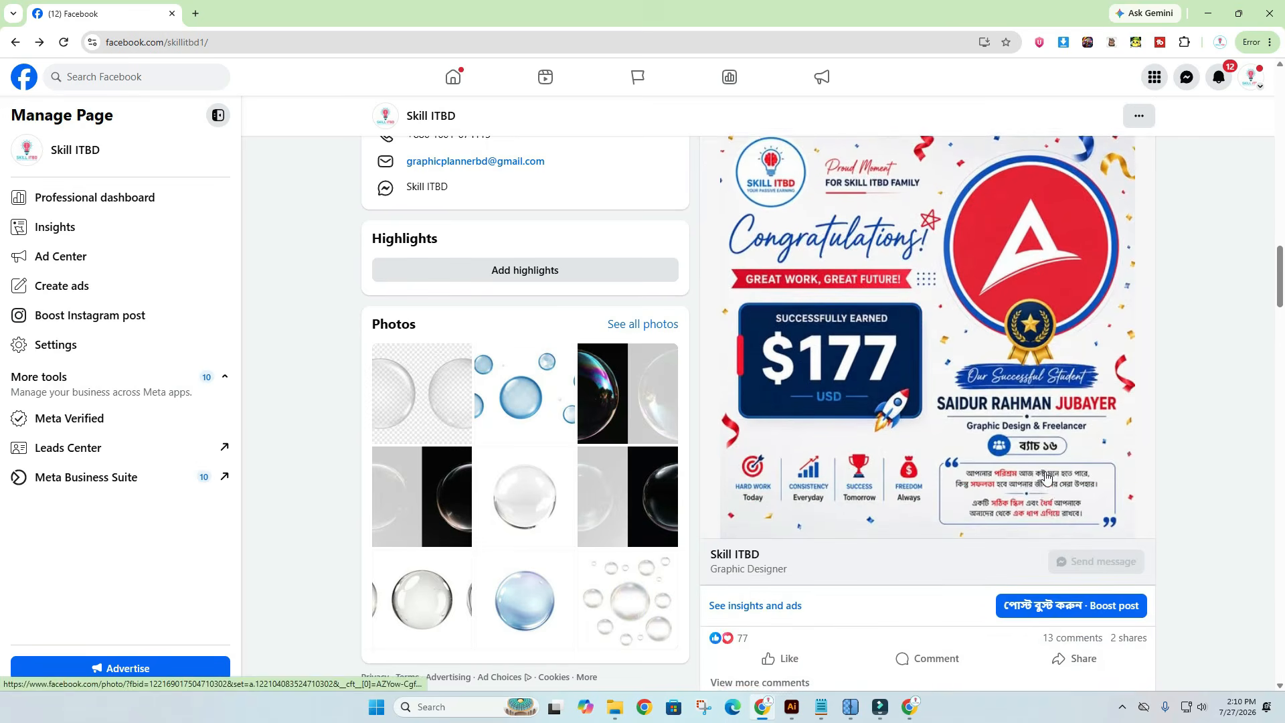
scroll(1048, 477, "down", 3)
scroll(1048, 478, "down", 3)
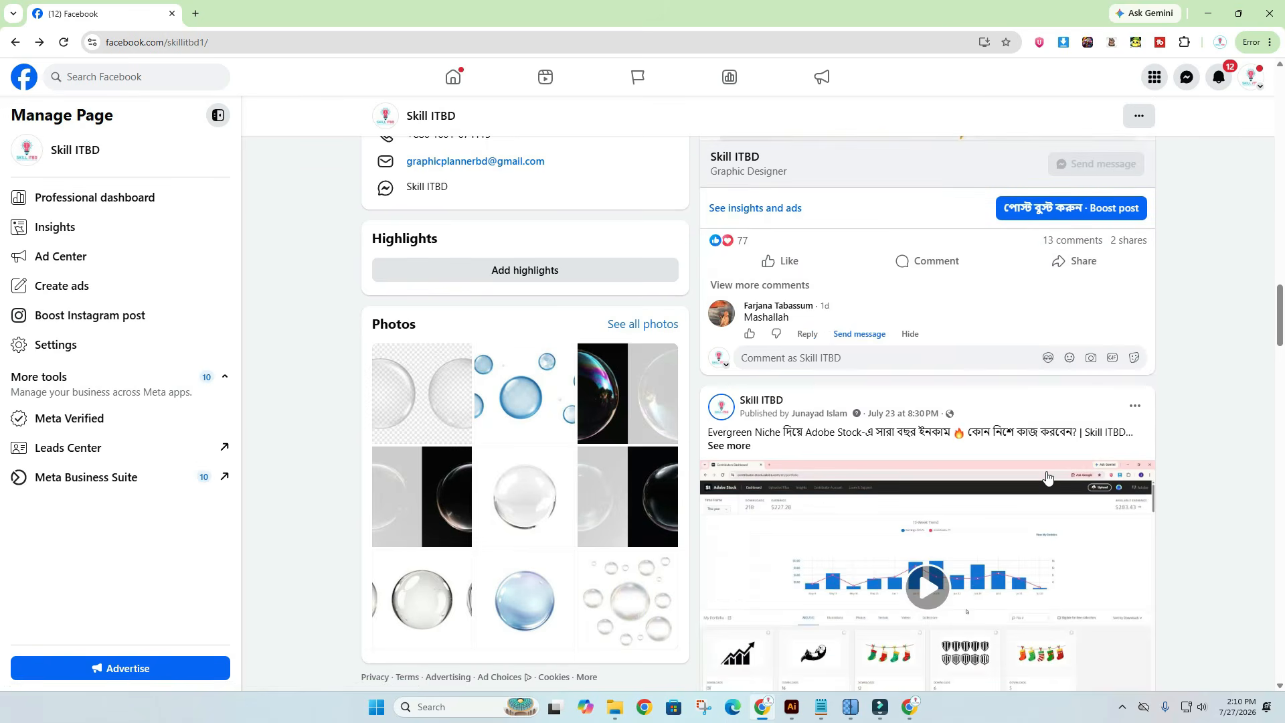
scroll(1048, 478, "down", 3)
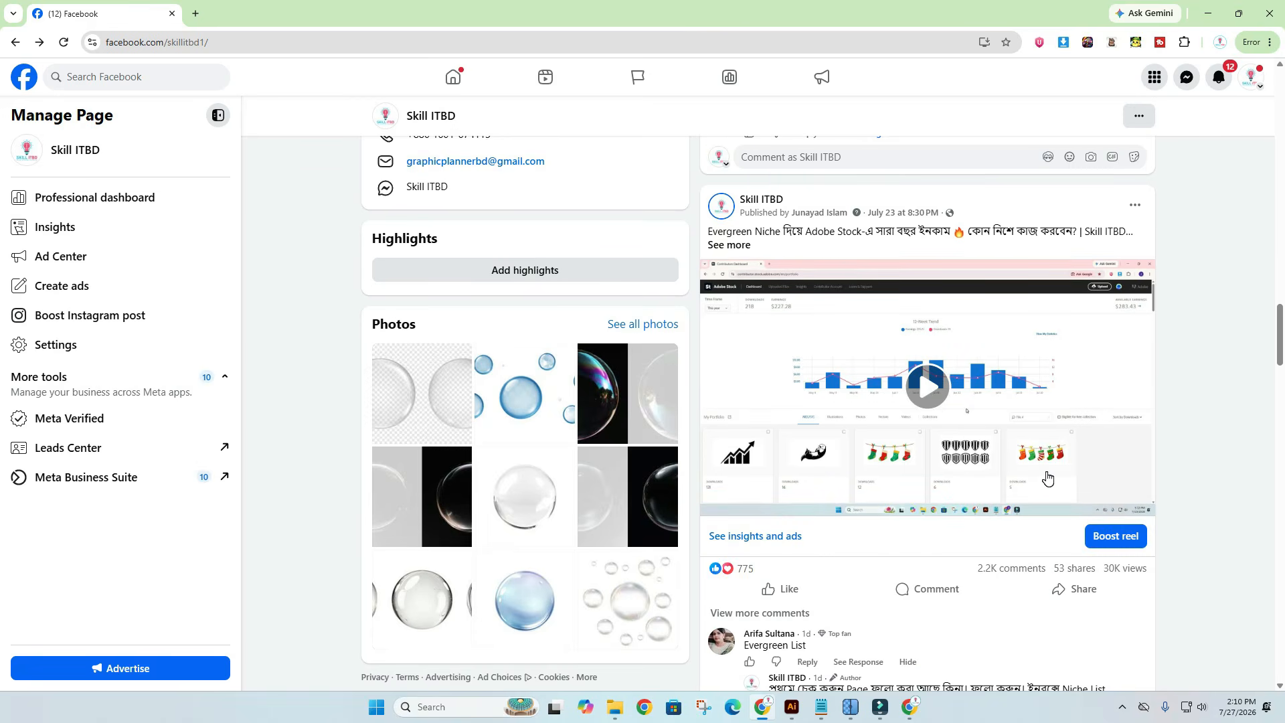
scroll(1048, 477, "down", 12)
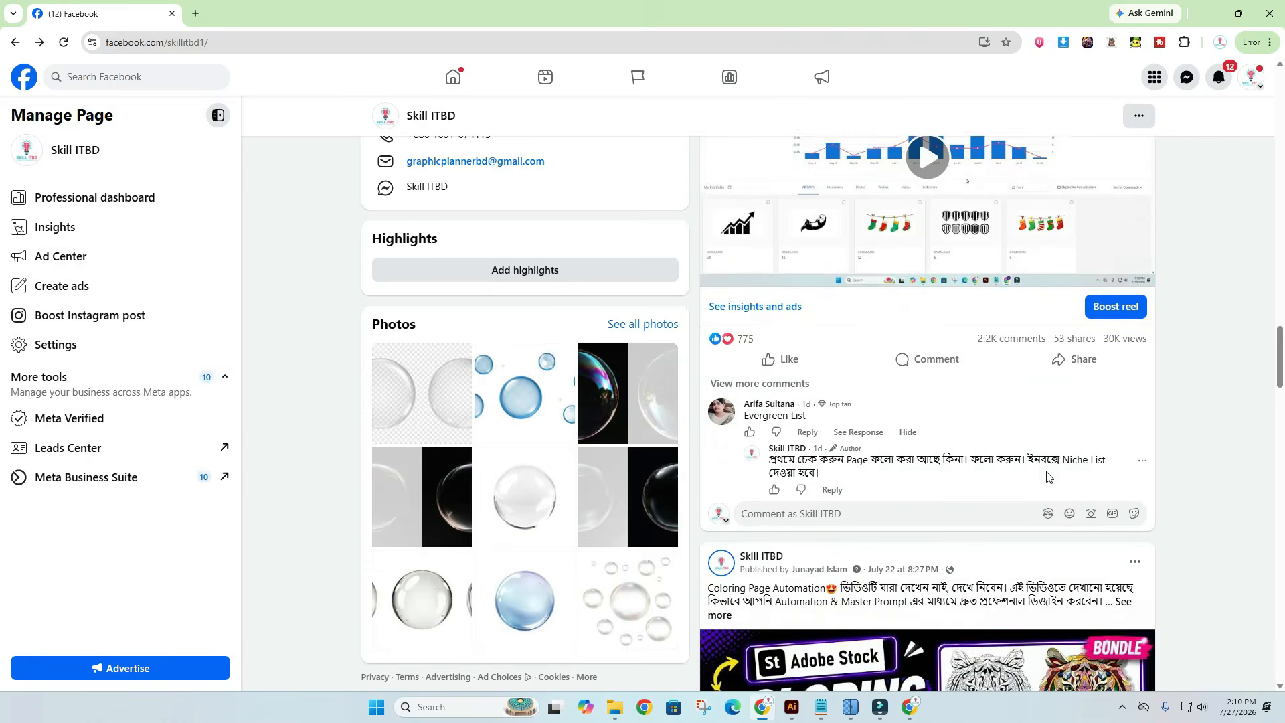
scroll(1048, 476, "down", 3)
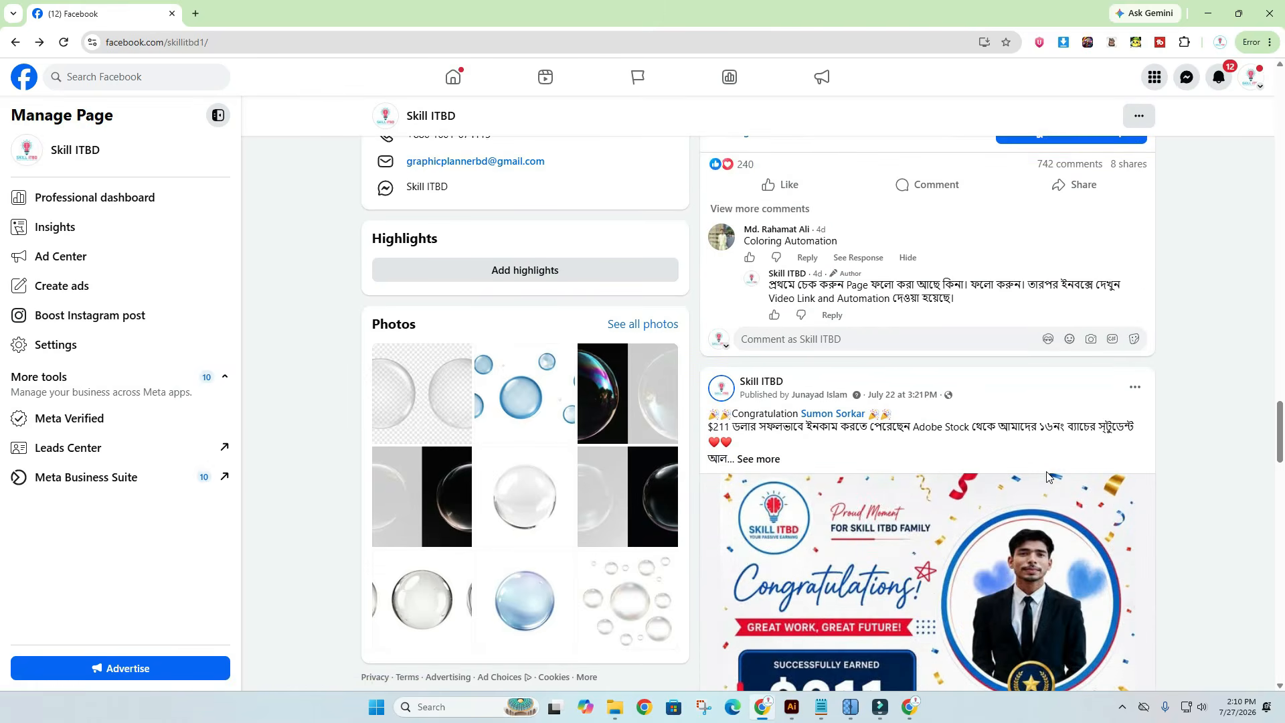
scroll(1047, 477, "down", 8)
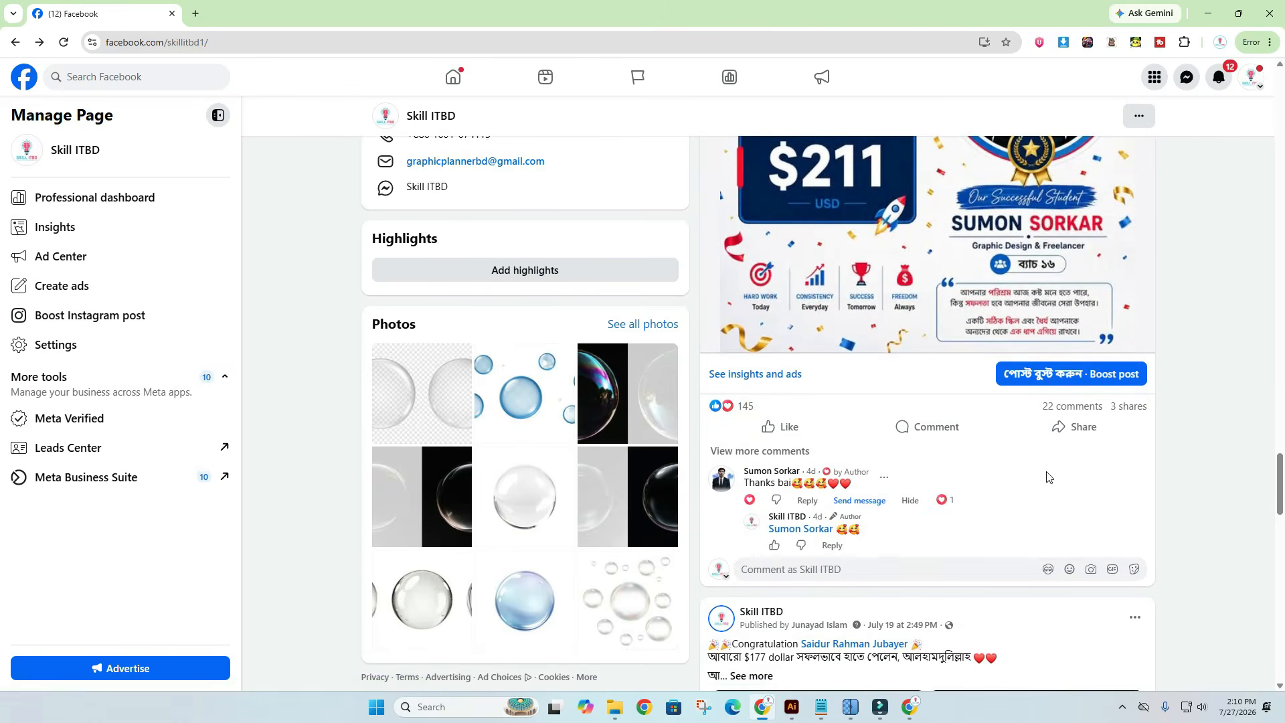
scroll(1047, 477, "down", 3)
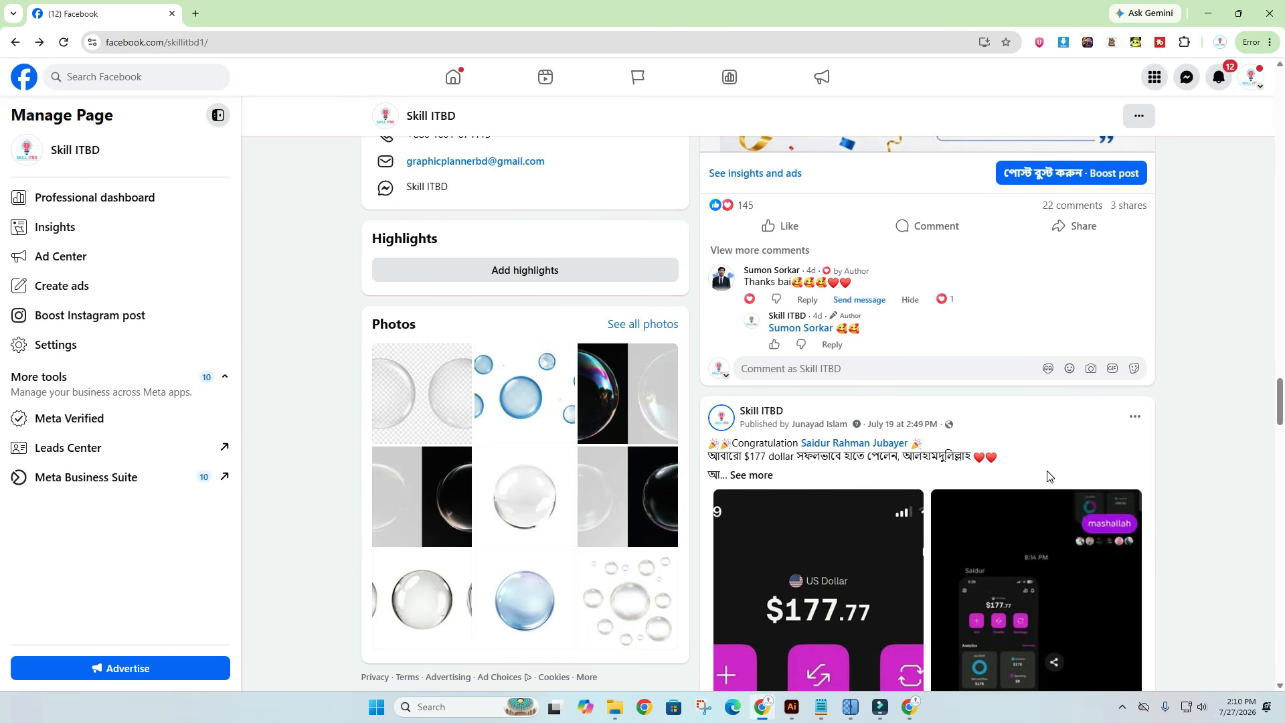
scroll(1048, 477, "down", 4)
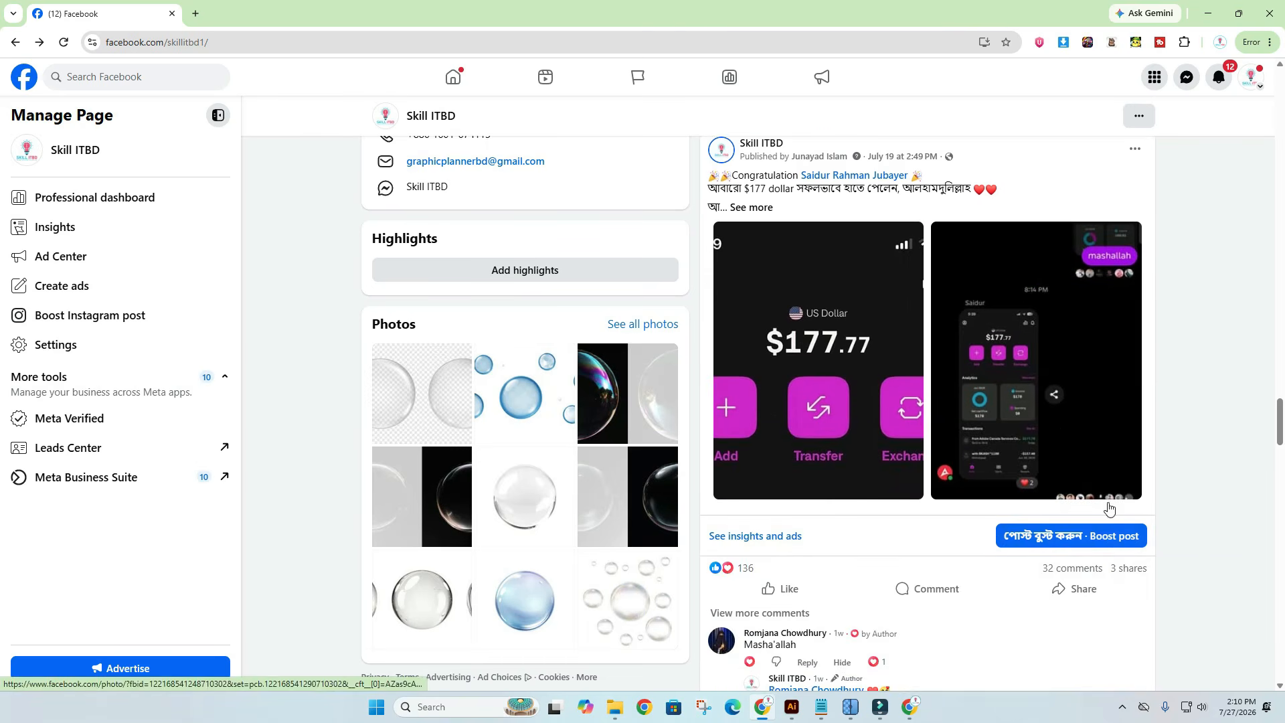
scroll(1050, 553, "down", 15)
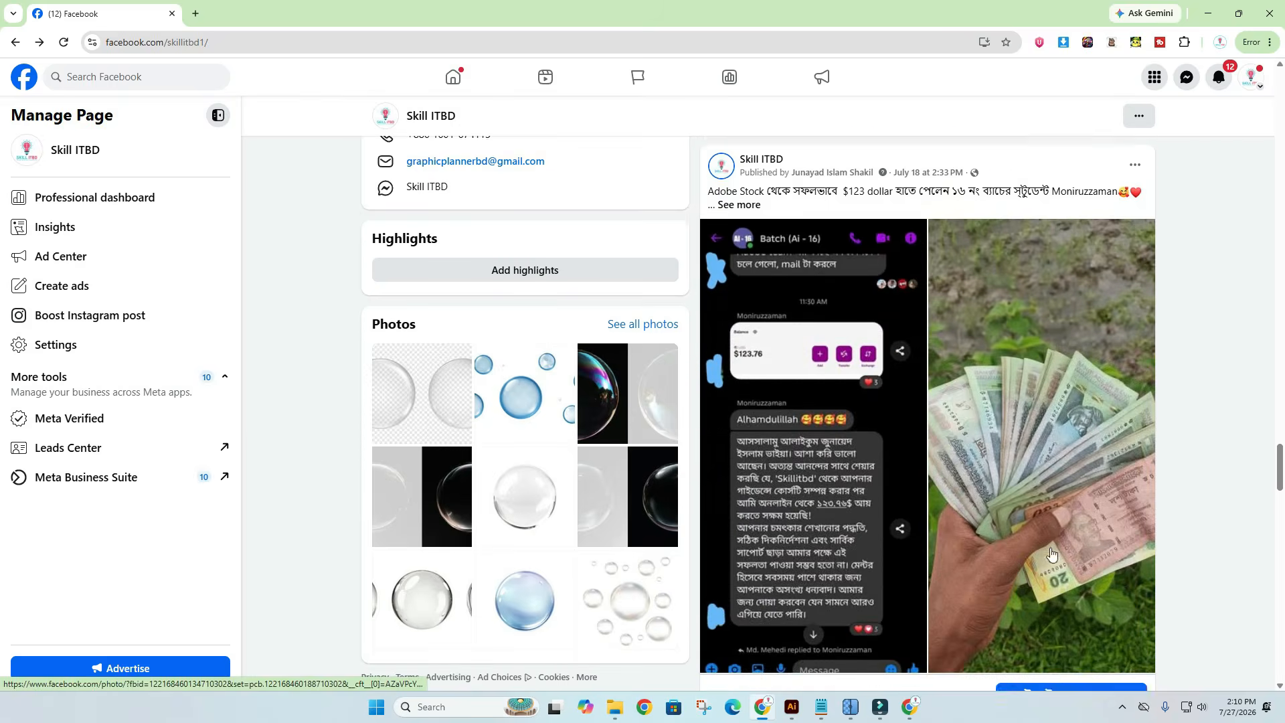
Examine the mid-July student earnings and coloring page posts further down the Skill ITBD page.
scroll(1051, 553, "down", 20)
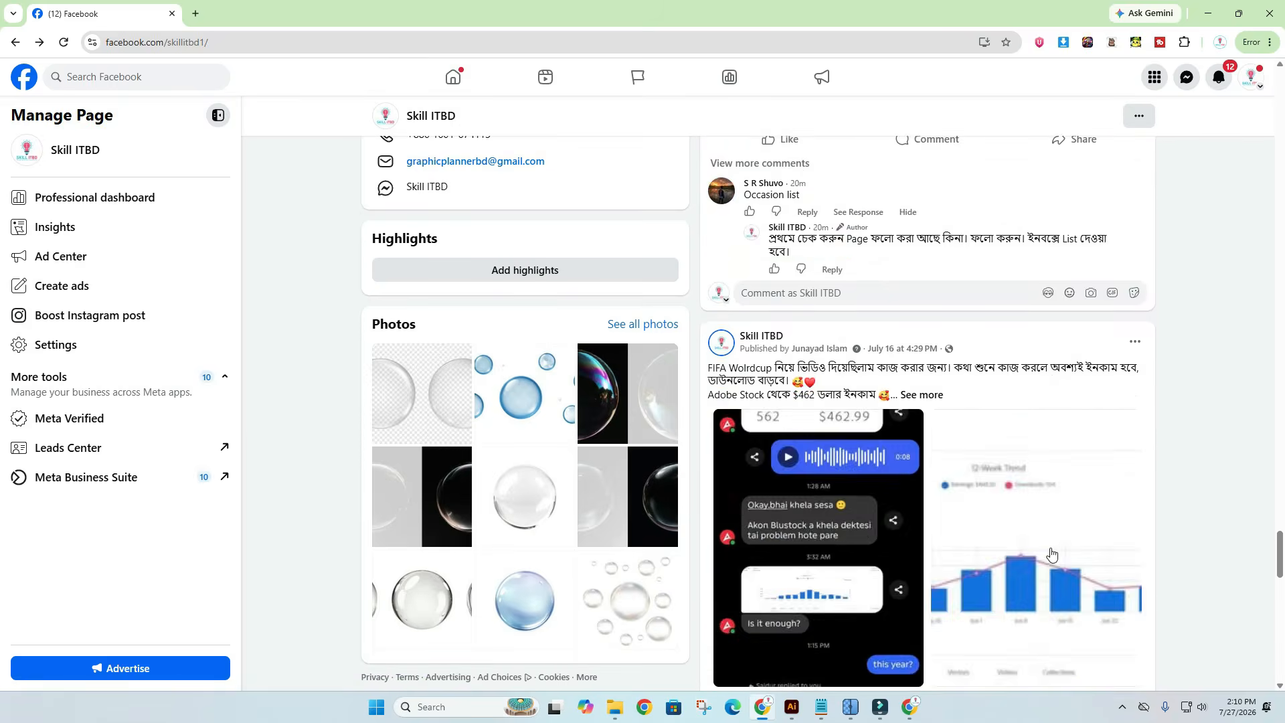
scroll(1051, 553, "down", 10)
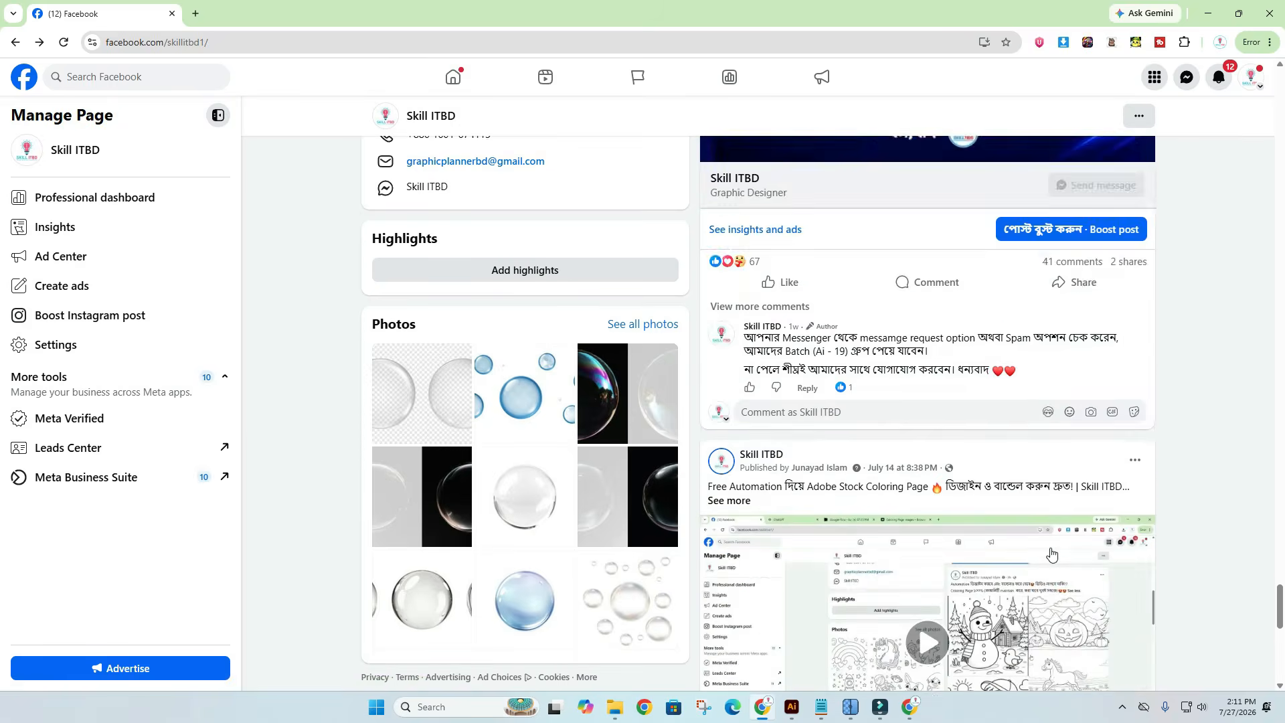
scroll(1049, 551, "down", 15)
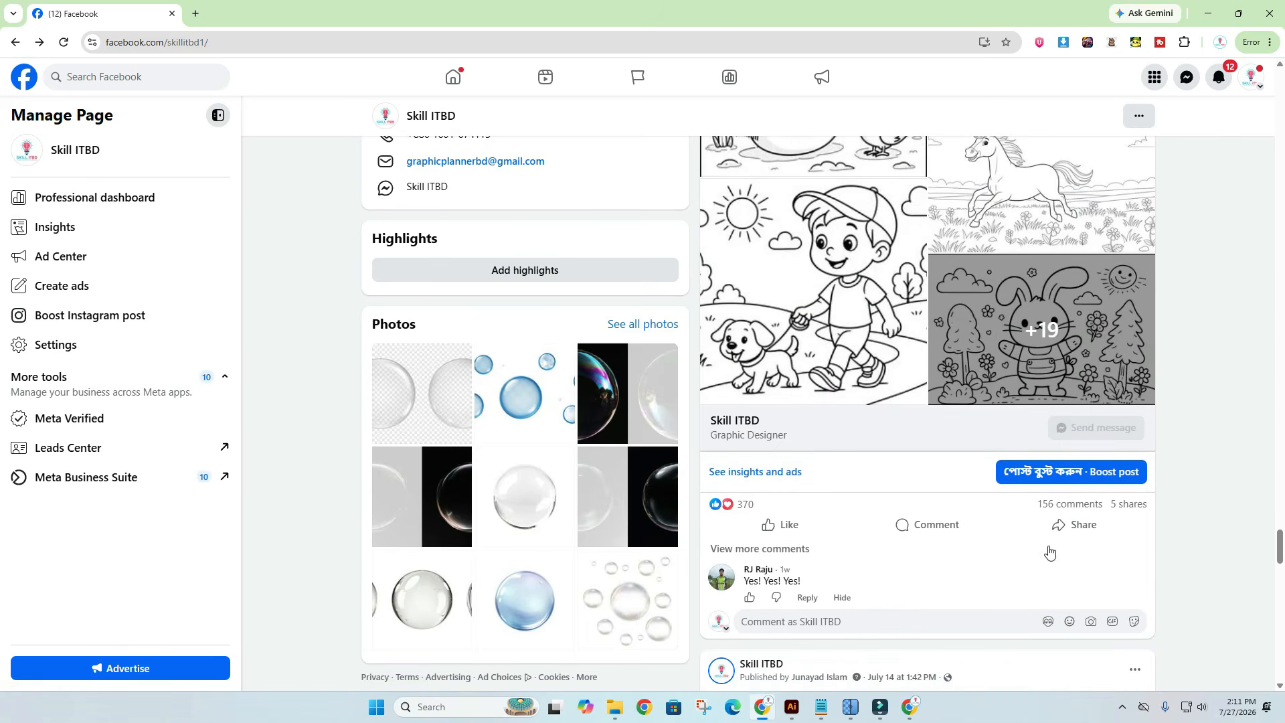
scroll(1049, 551, "down", 1)
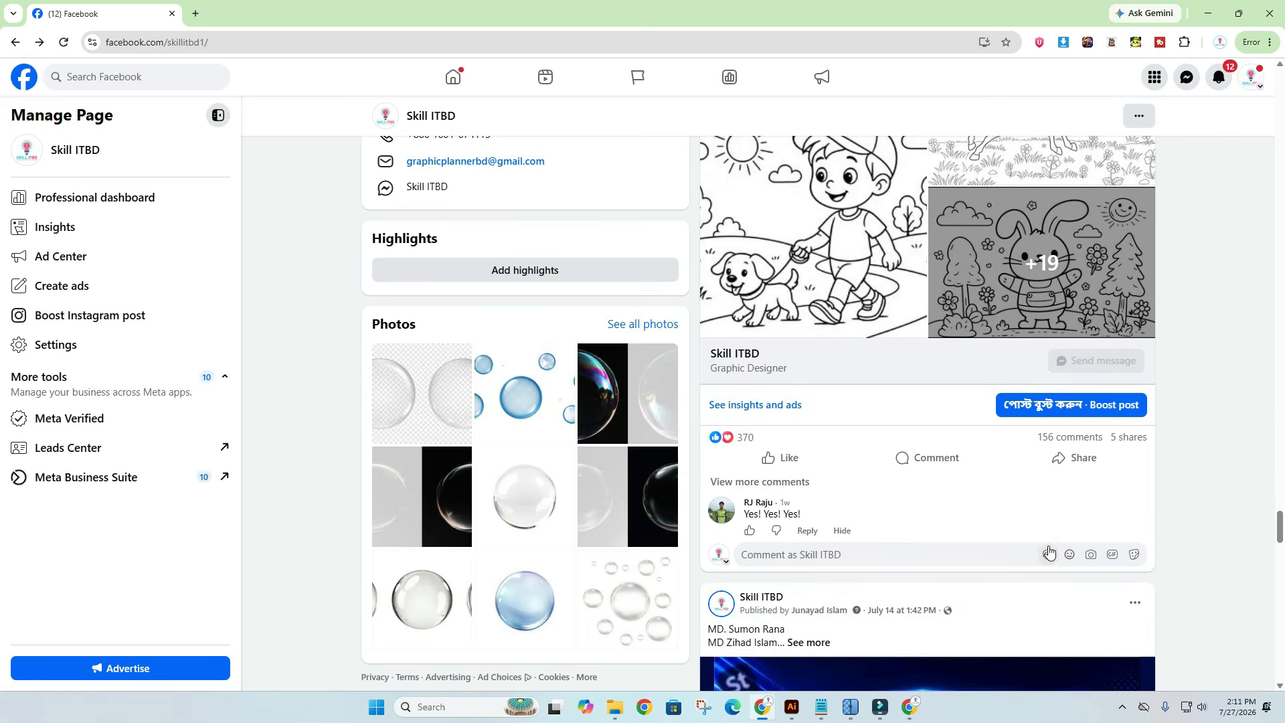
Switch to Illustrator and create a new 4000 x 2000 px document in RGB Color with High (300 ppi) raster effects.
left_click(910, 708)
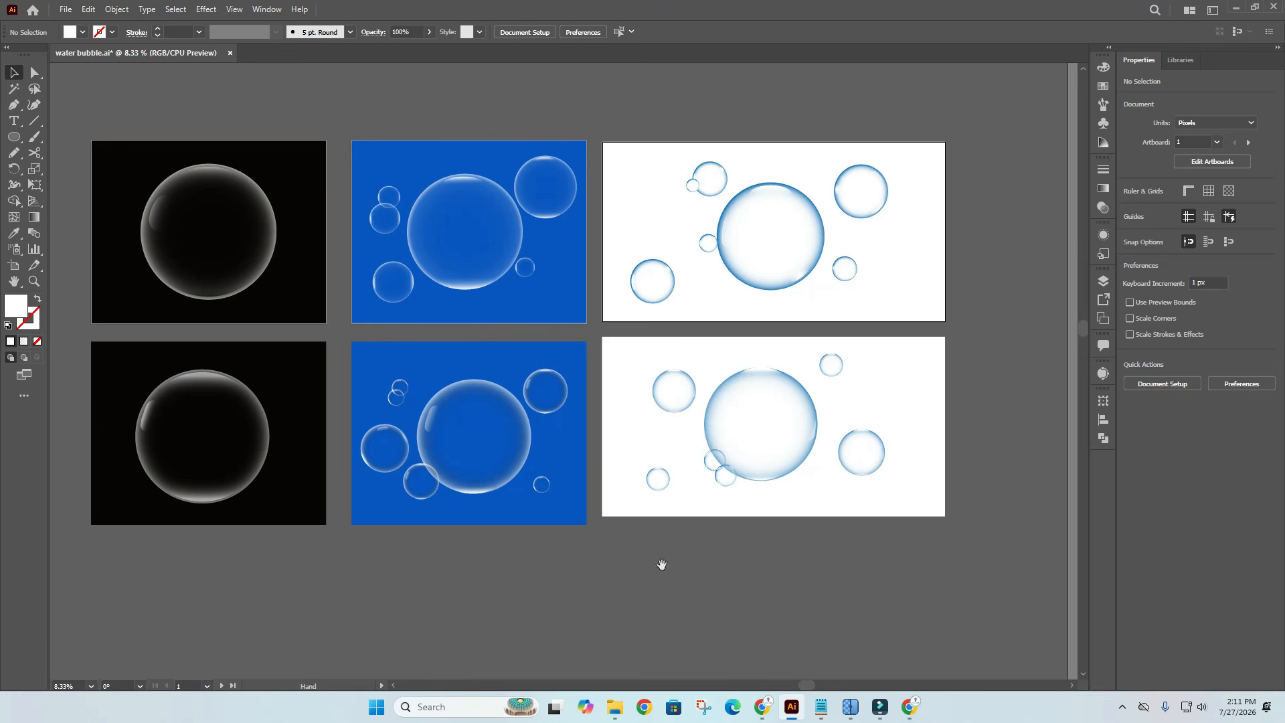
scroll(539, 430, "left", 1)
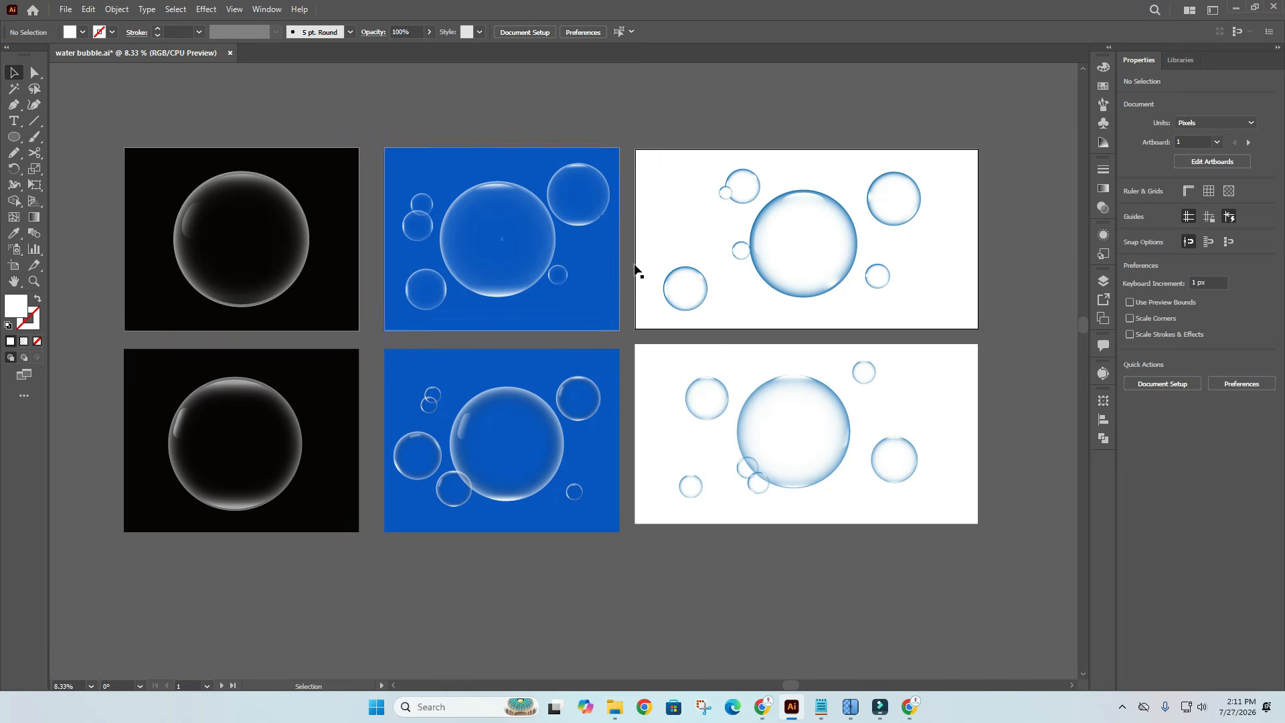
left_click(65, 9)
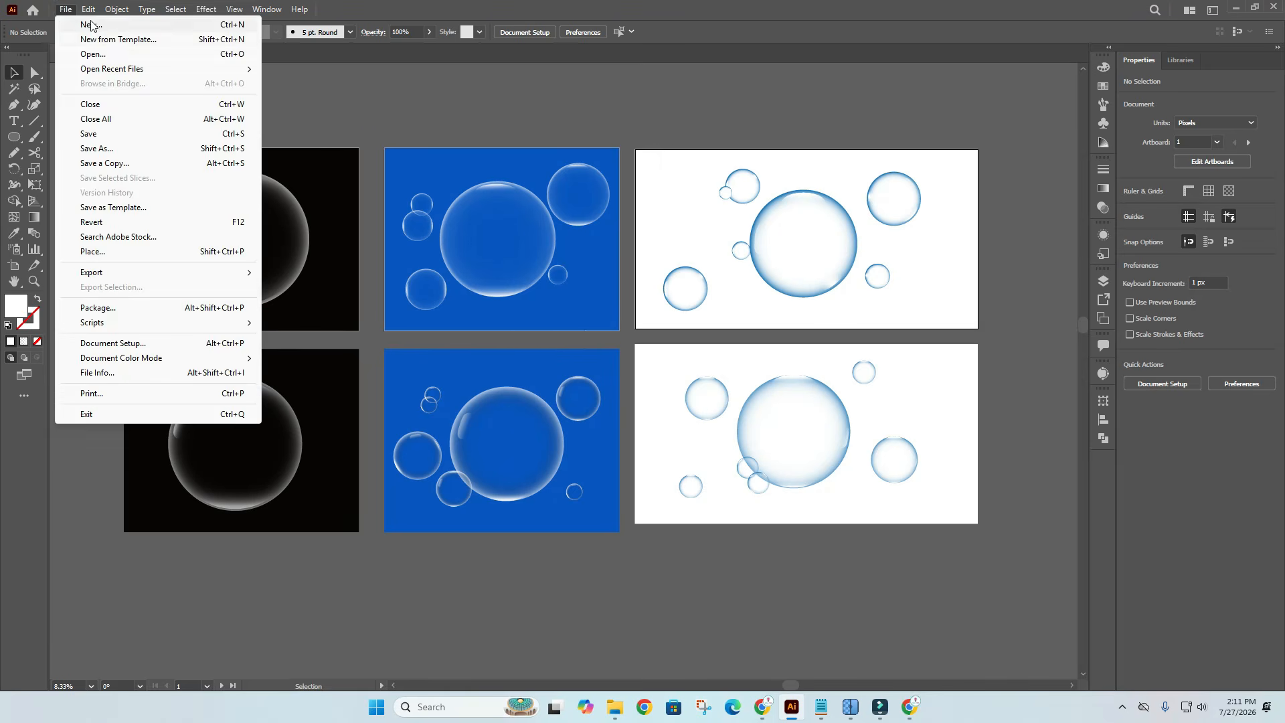
left_click(100, 25)
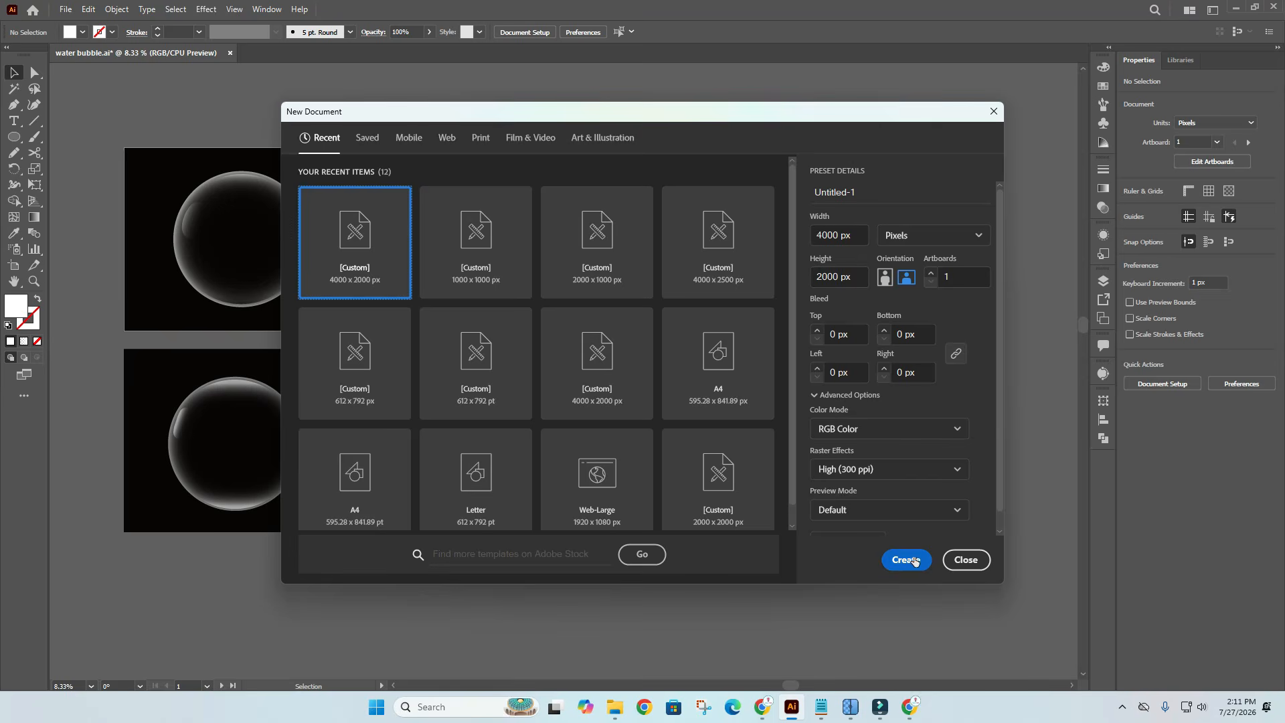
left_click(904, 559)
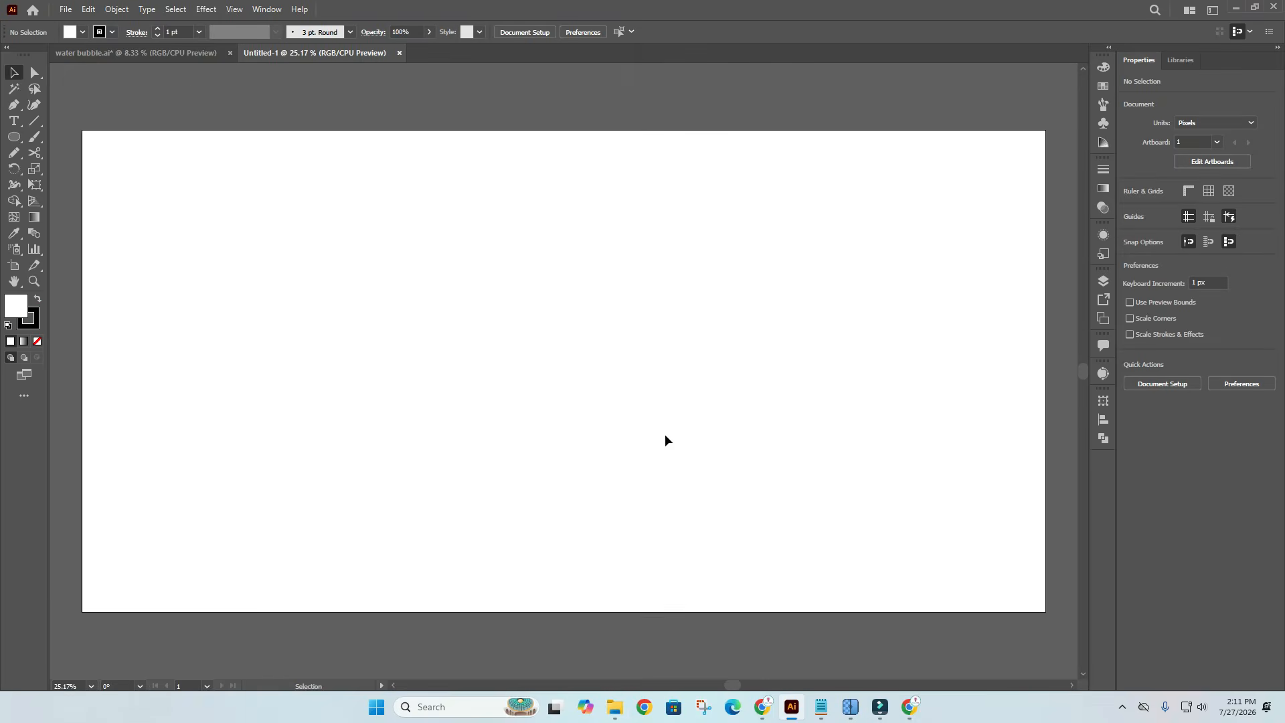
Copy the upper white-background bubble artwork from water bubble.ai into the new untitled document, above its artboard.
left_click(181, 56)
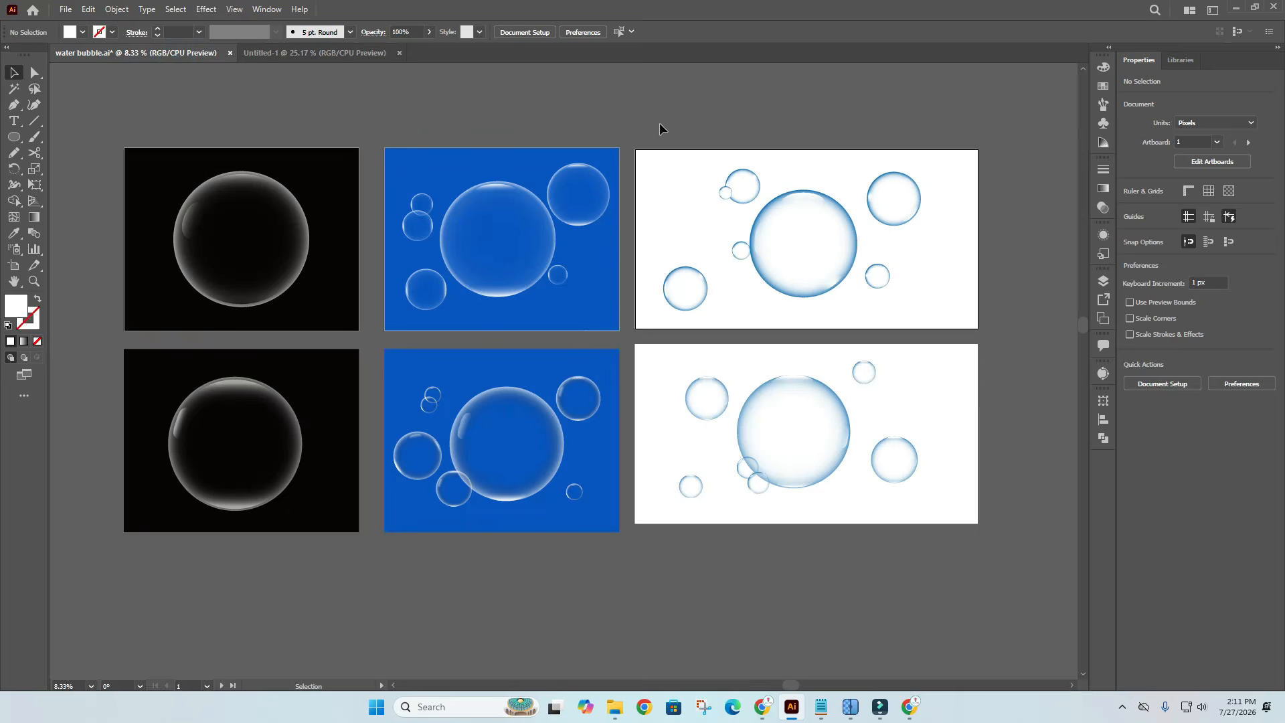
left_click_drag(1021, 302, 997, 333)
left_click_drag(932, 307, 576, 294)
Create an artboard fitted to the pasted bubble artwork, delete the empty Artboard 1, and deselect everything.
left_click(14, 265)
left_click(431, 209)
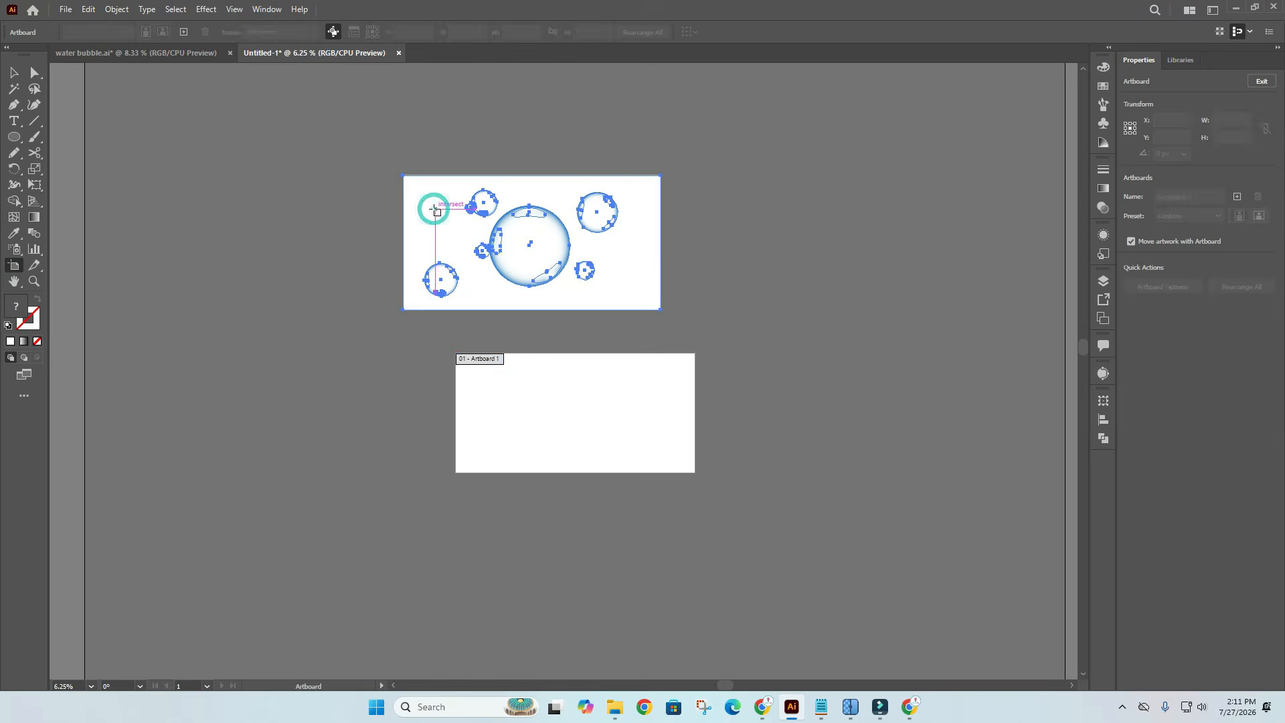
left_click(535, 429)
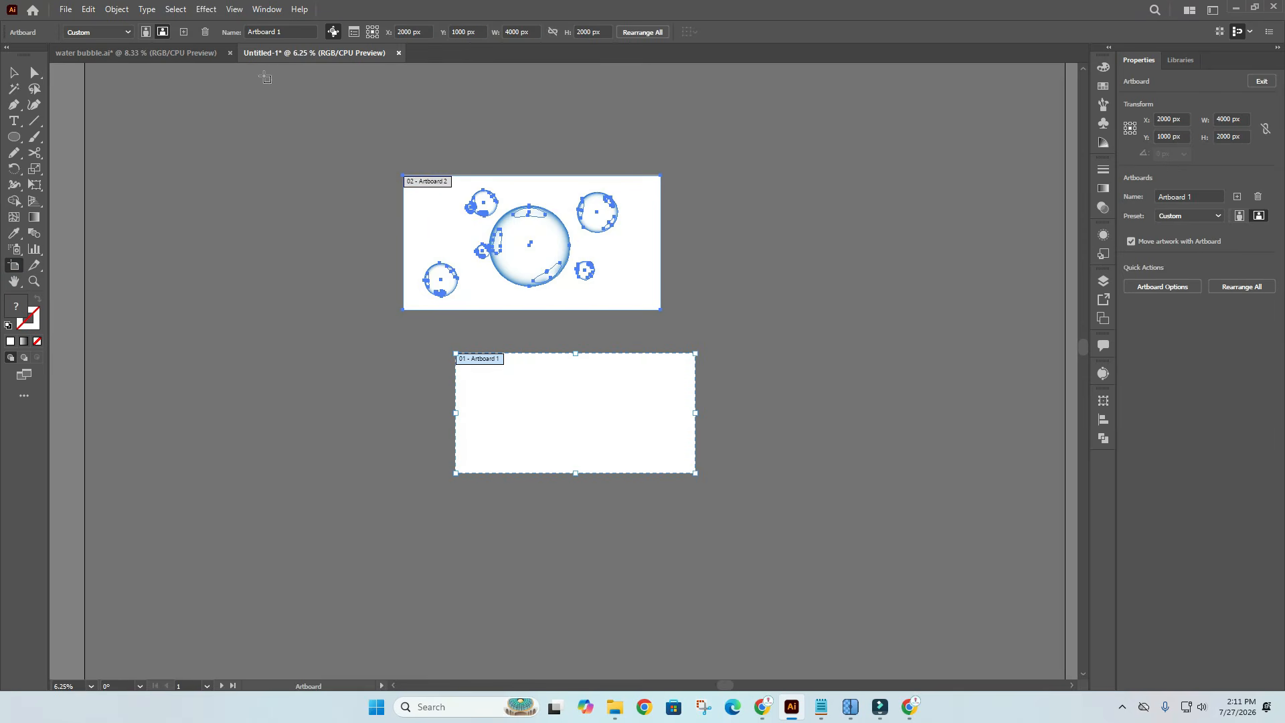
left_click(205, 31)
key("Escape")
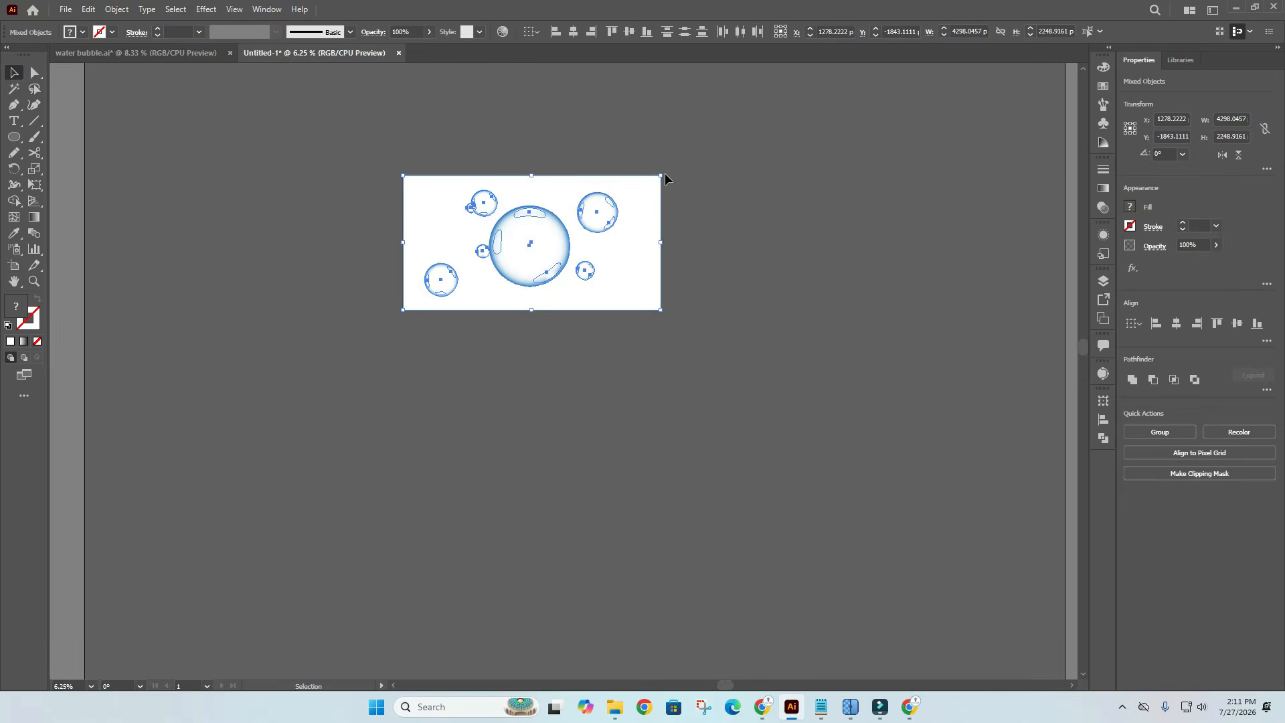
scroll(639, 239, "up", 3)
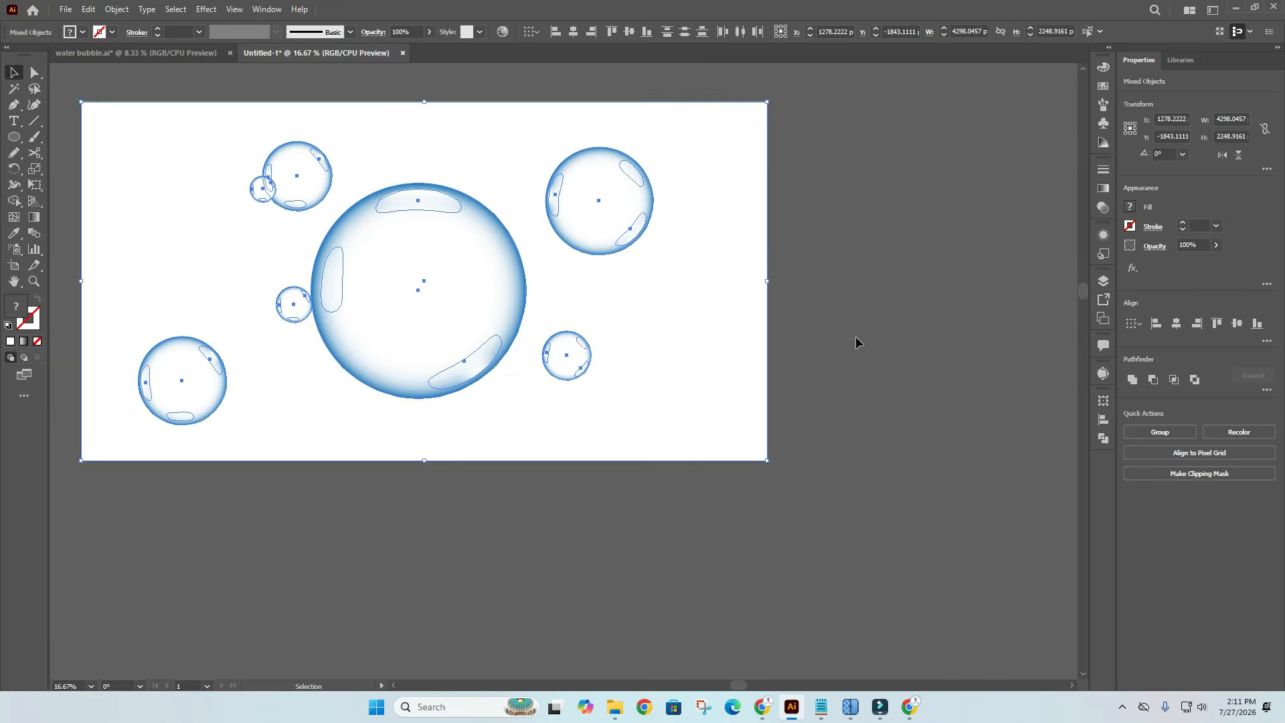
left_click_drag(855, 339, 923, 352)
left_click(946, 344)
Save the document in Downloads as 001 in Adobe Illustrator format, using the Illustrator 2020 version options.
left_click(65, 8)
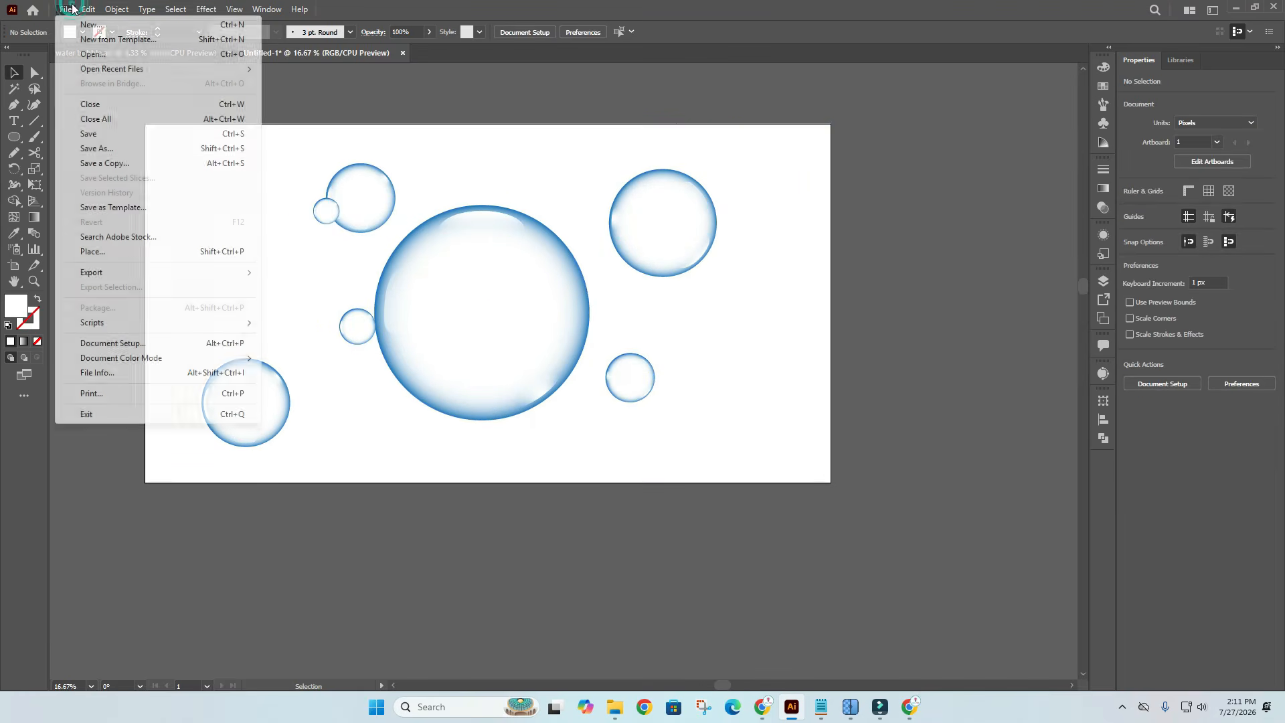
left_click(127, 149)
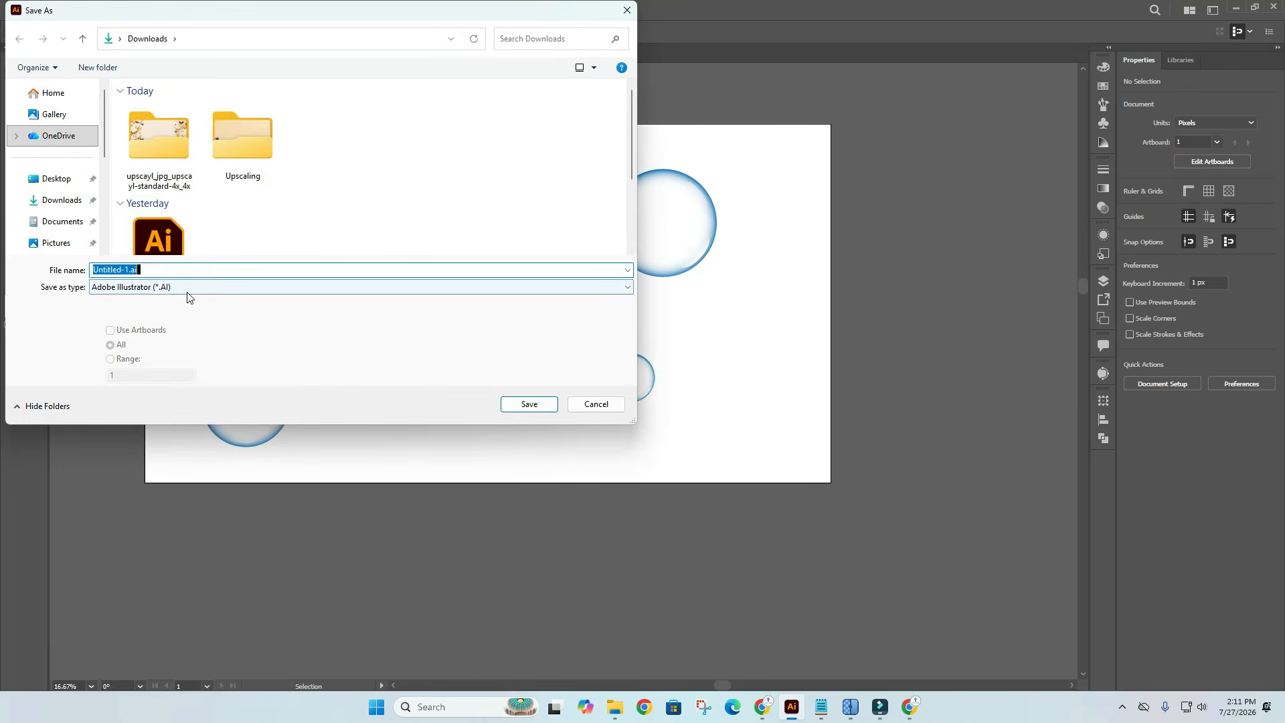
left_click(178, 286)
left_click(169, 322)
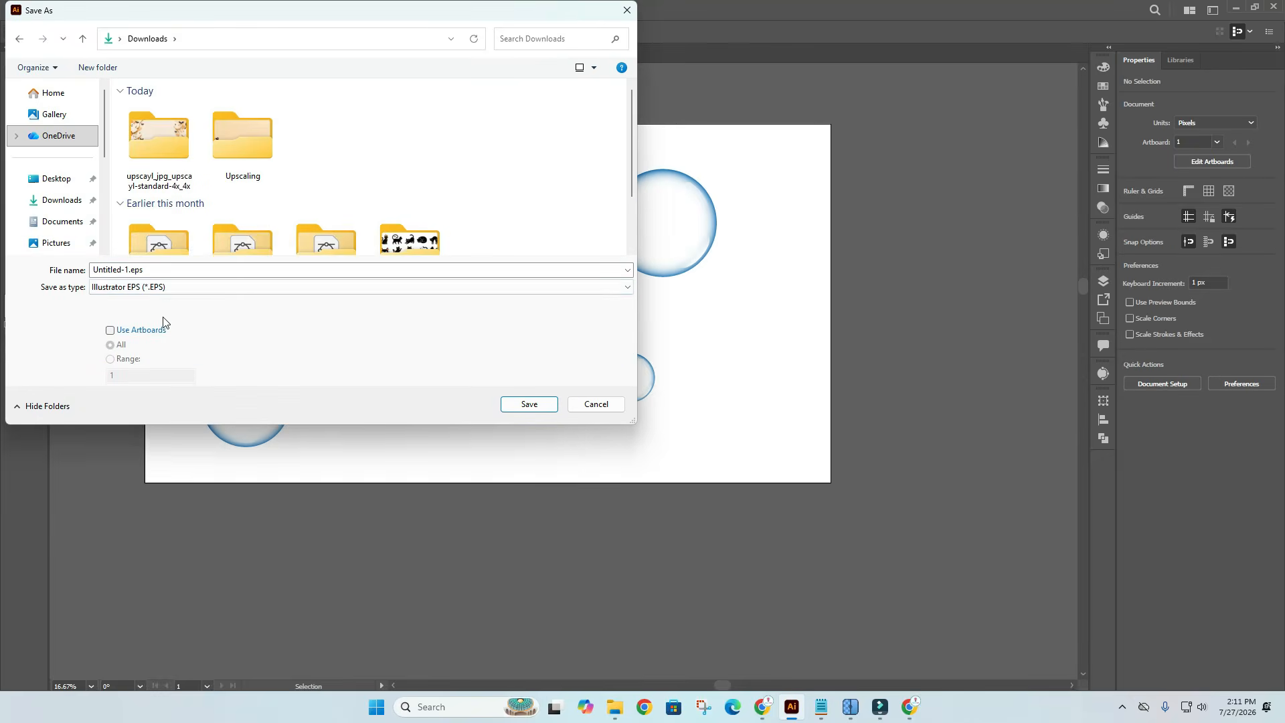
left_click(166, 288)
left_click(167, 301)
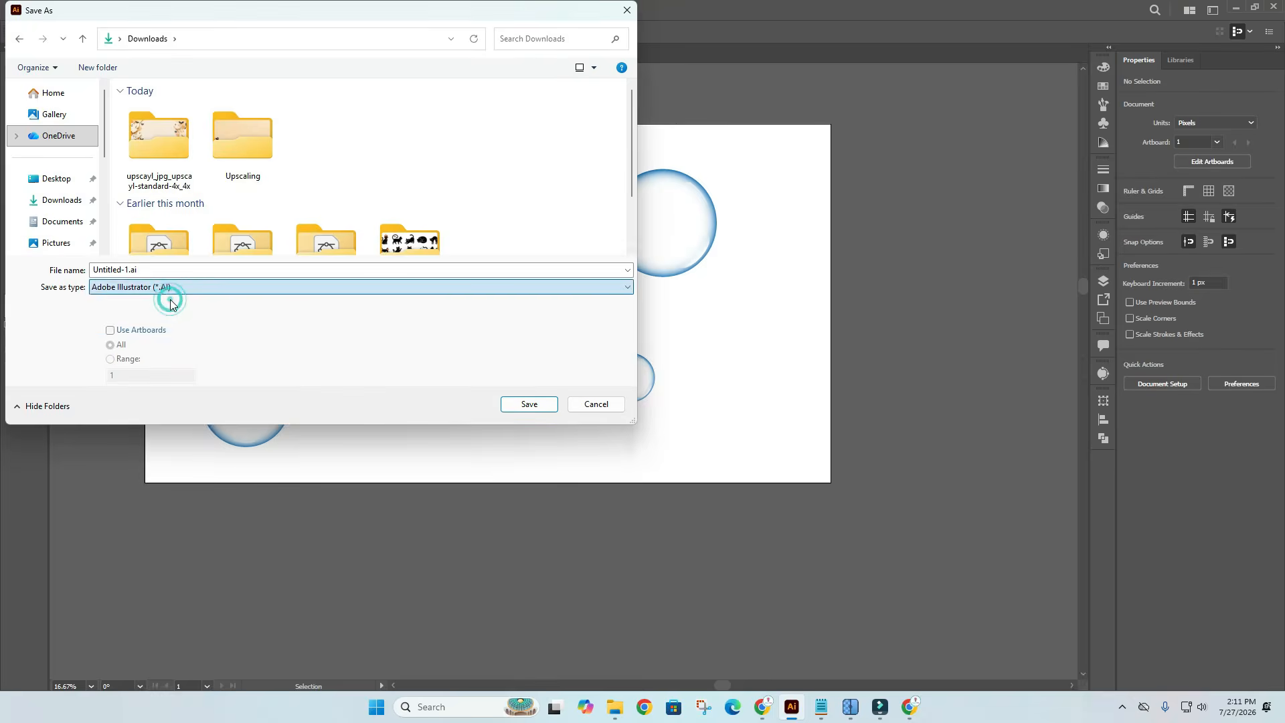
left_click(66, 202)
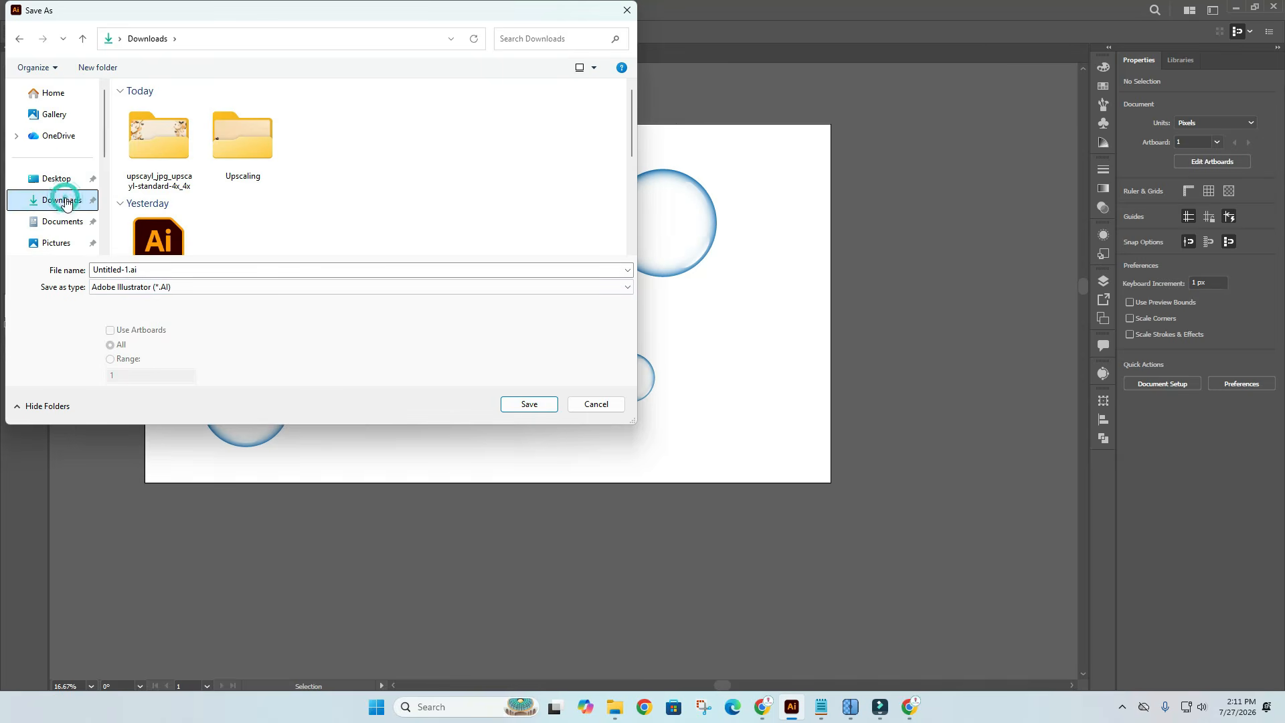
double_click(125, 271)
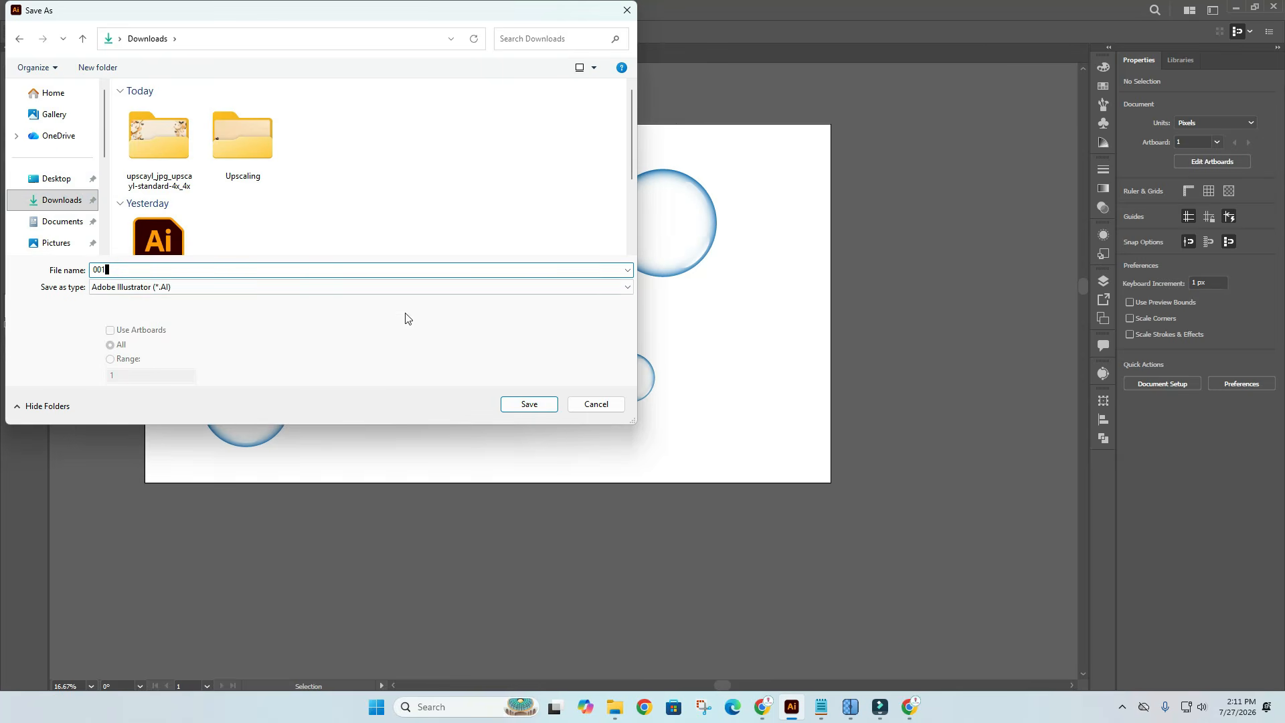
left_click(529, 404)
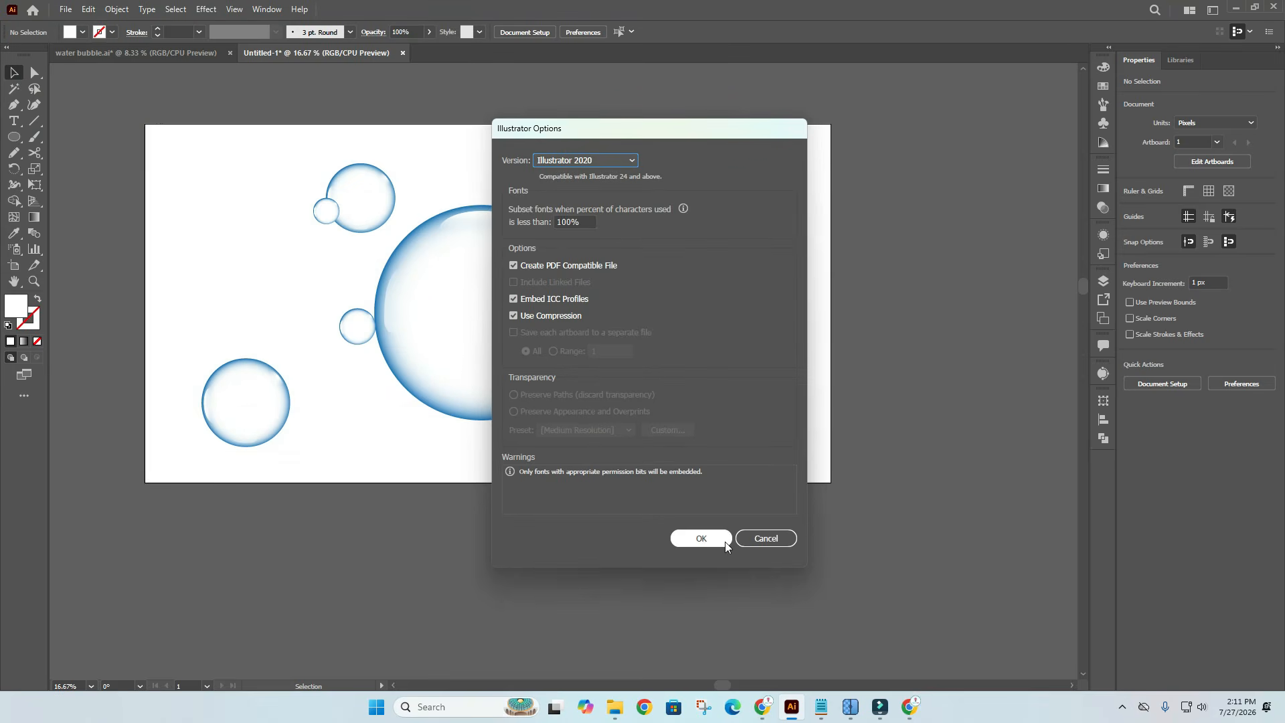
left_click(704, 545)
Export the artboard for web as 001.jpg, a High JPEG at 60% quality, into Downloads, and open the exported image.
key("ctrl+alt+shift+s")
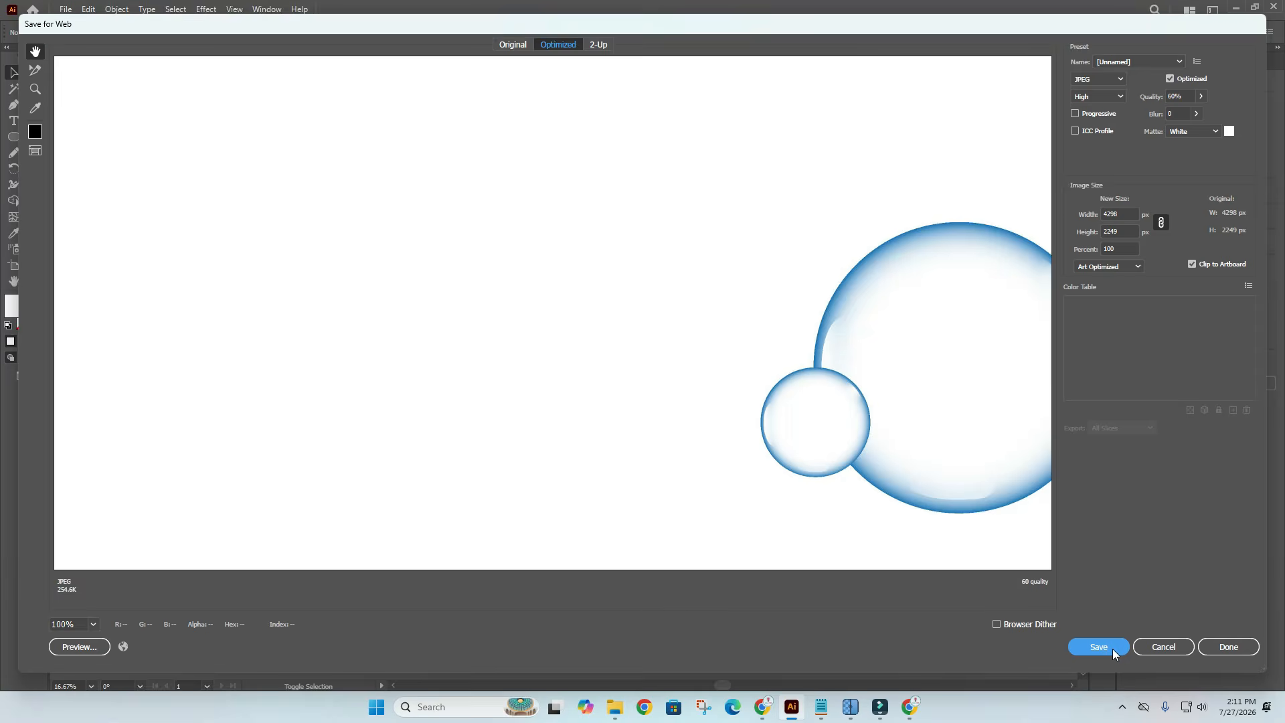
left_click(1112, 648)
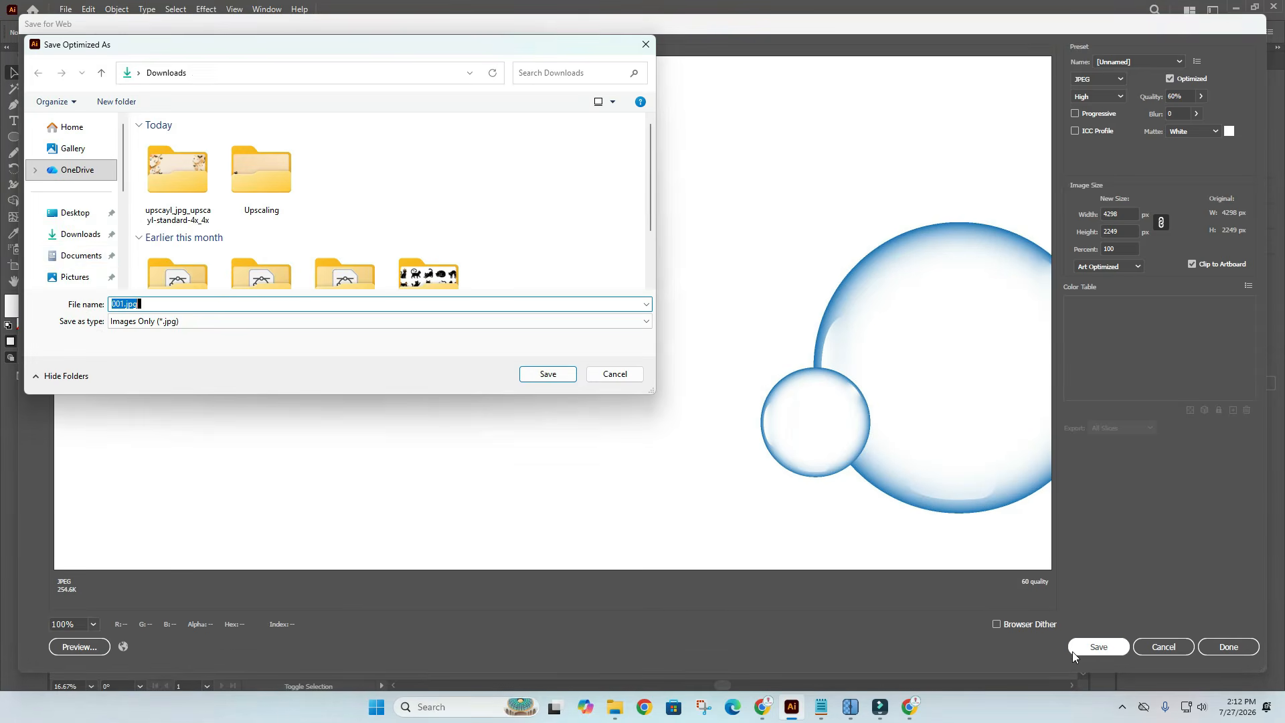
left_click(75, 234)
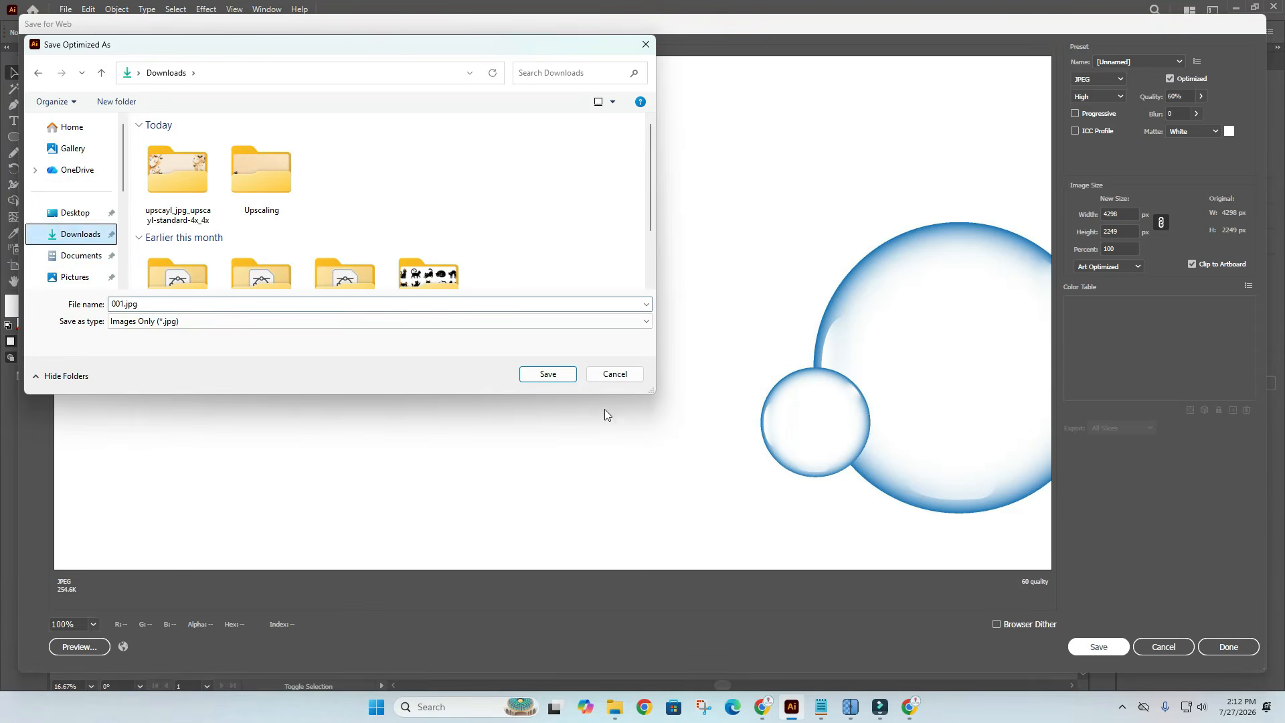
left_click(548, 373)
left_click(615, 707)
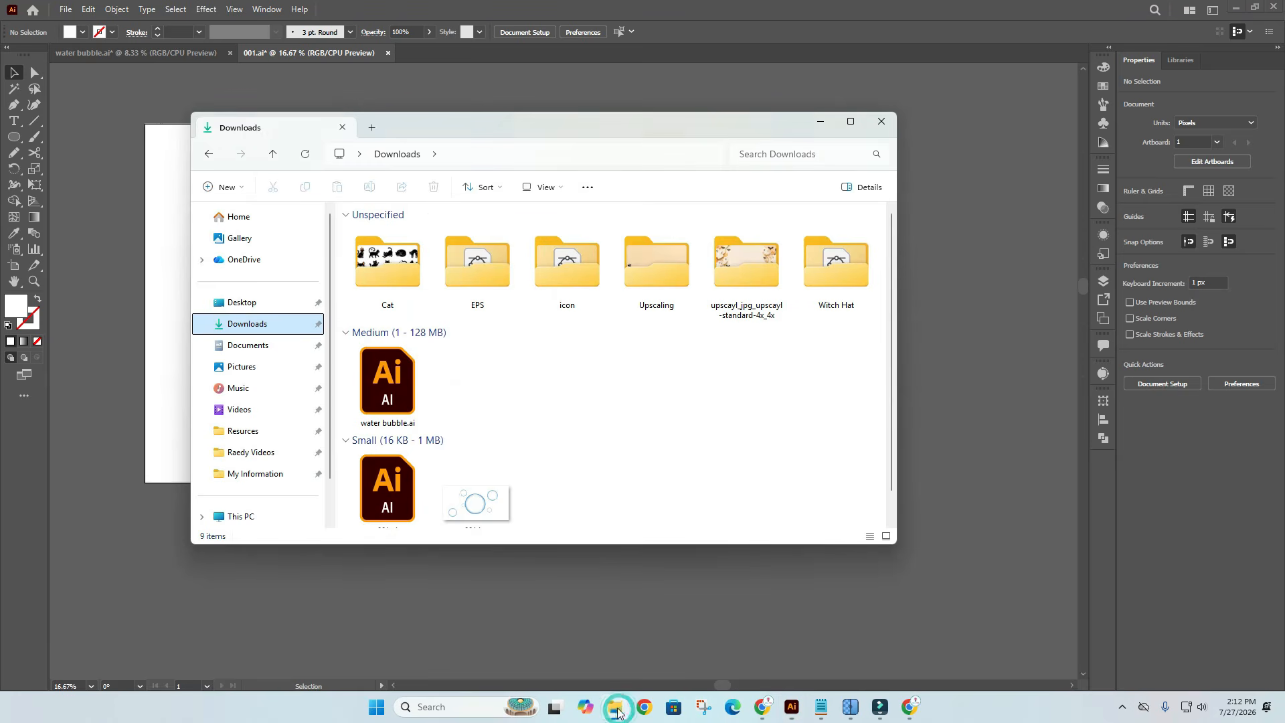
double_click(488, 514)
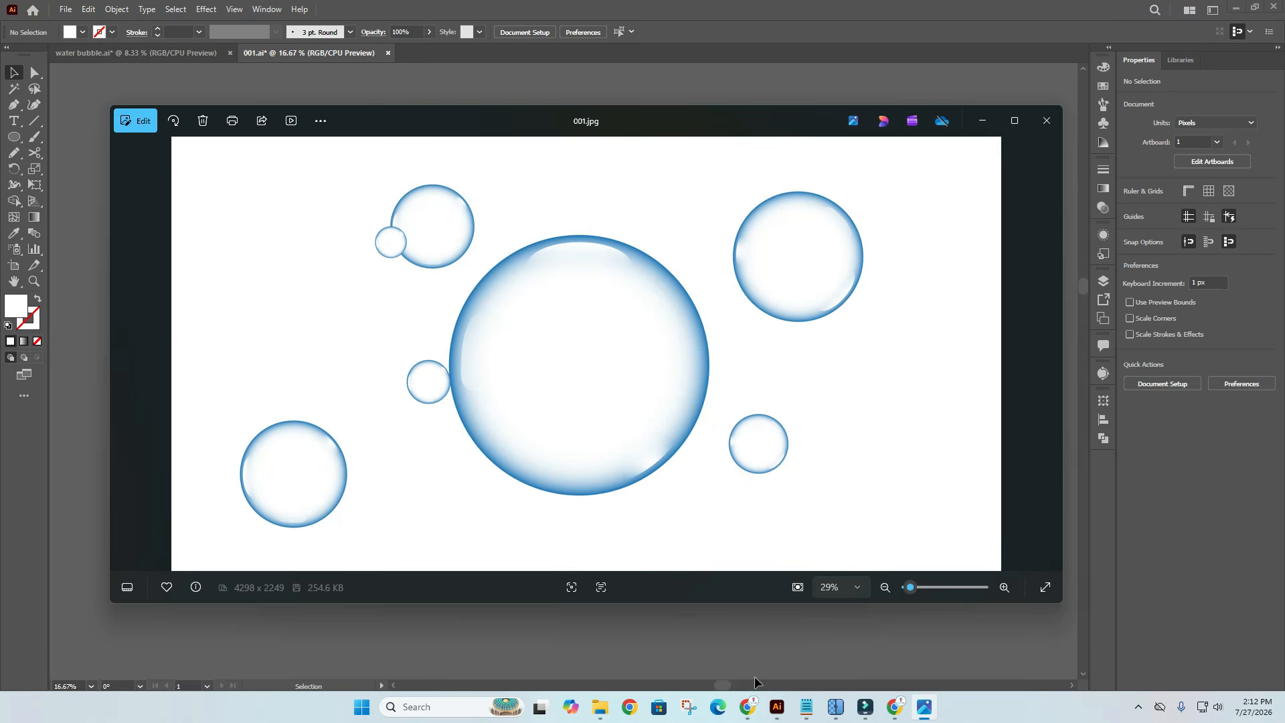
Switch to Chrome and look back through the Skill ITBD page posts from mid-July up to the newer ones.
left_click(747, 704)
scroll(706, 511, "up", 15)
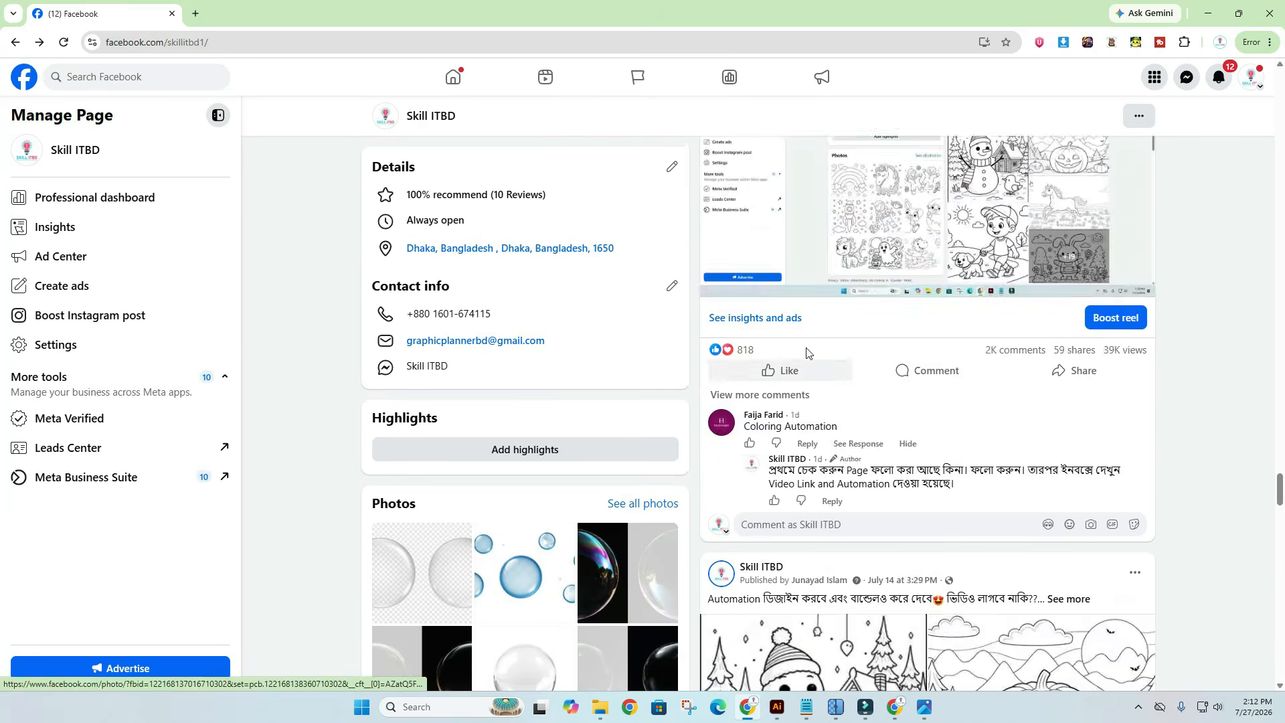
scroll(818, 386, "up", 10)
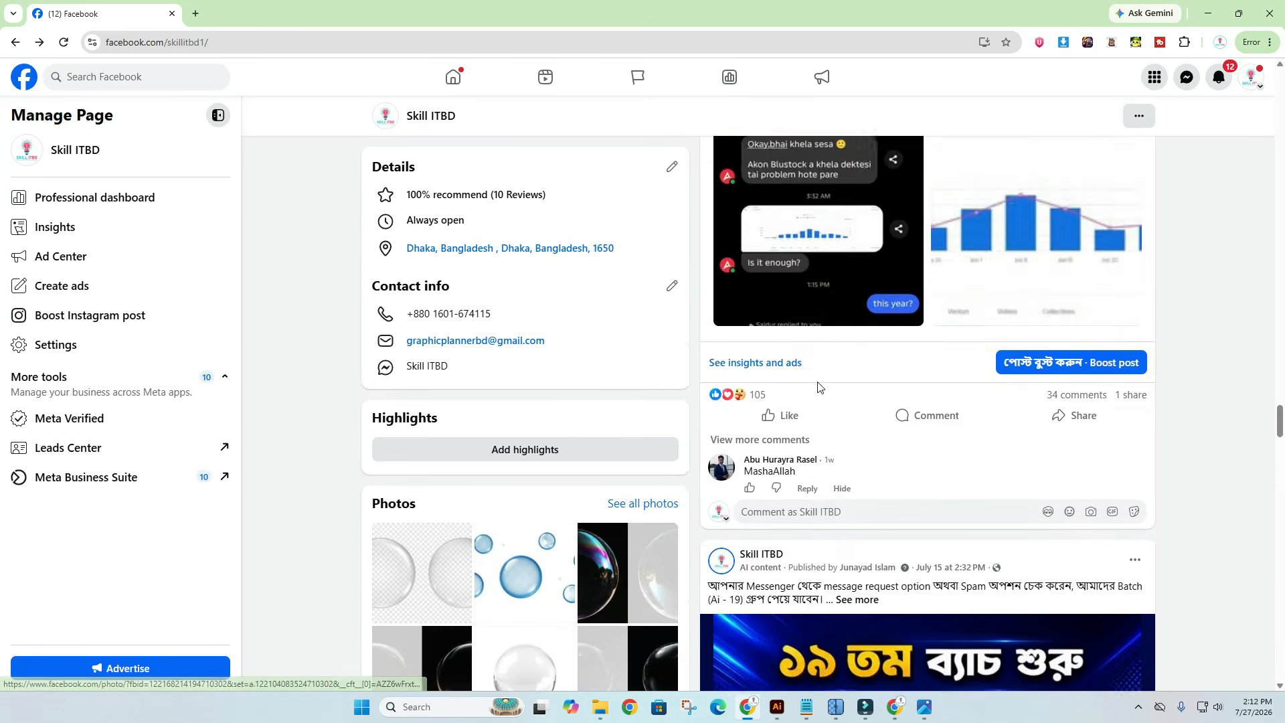
scroll(842, 417, "up", 8)
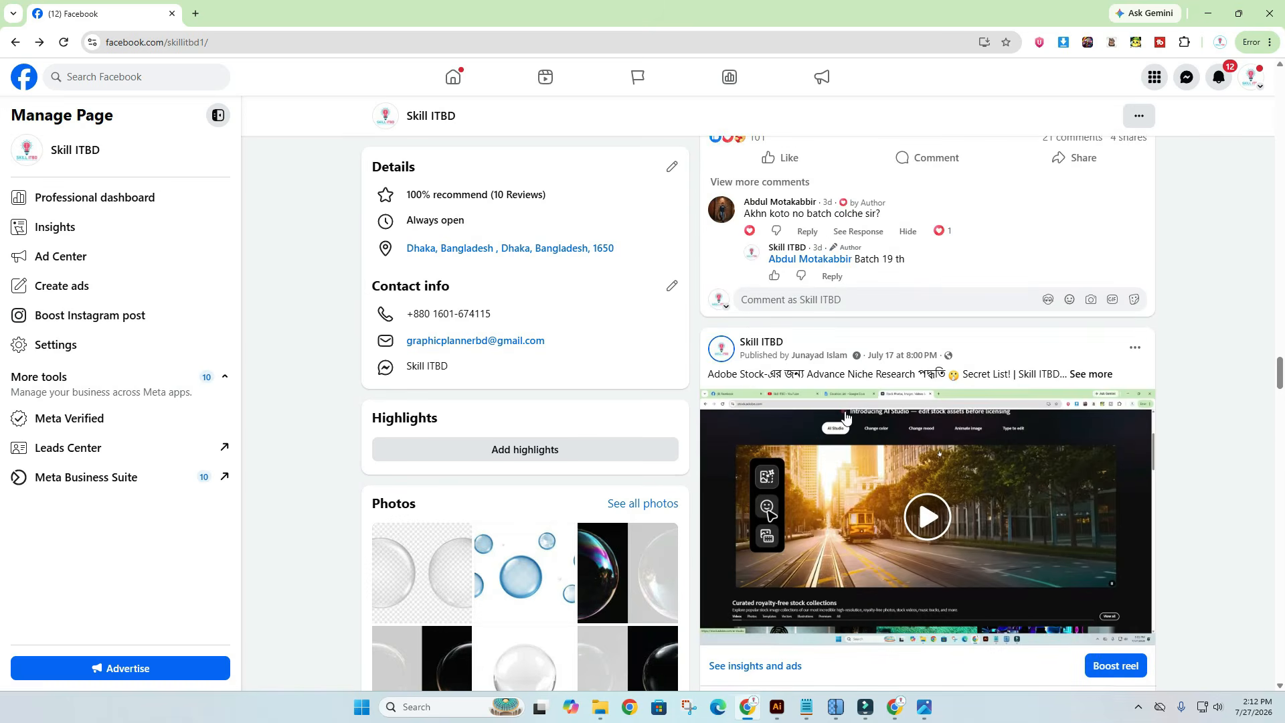
scroll(846, 416, "up", 10)
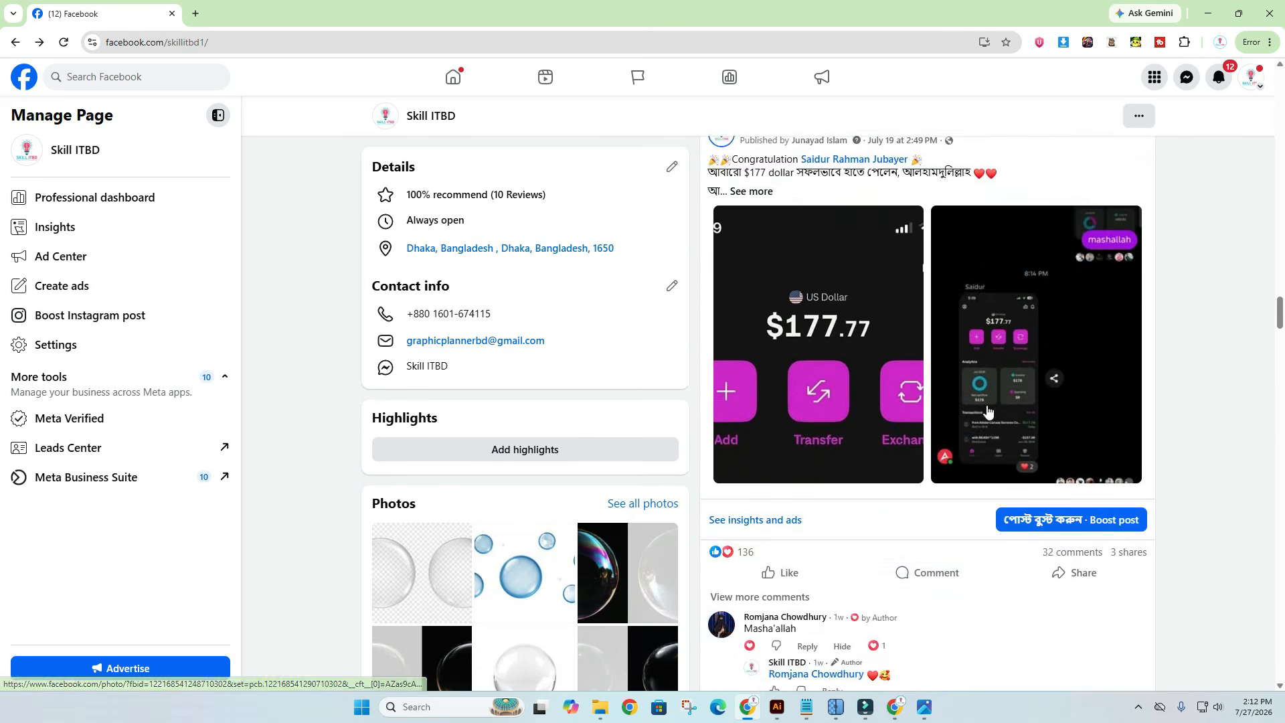
scroll(989, 409, "up", 10)
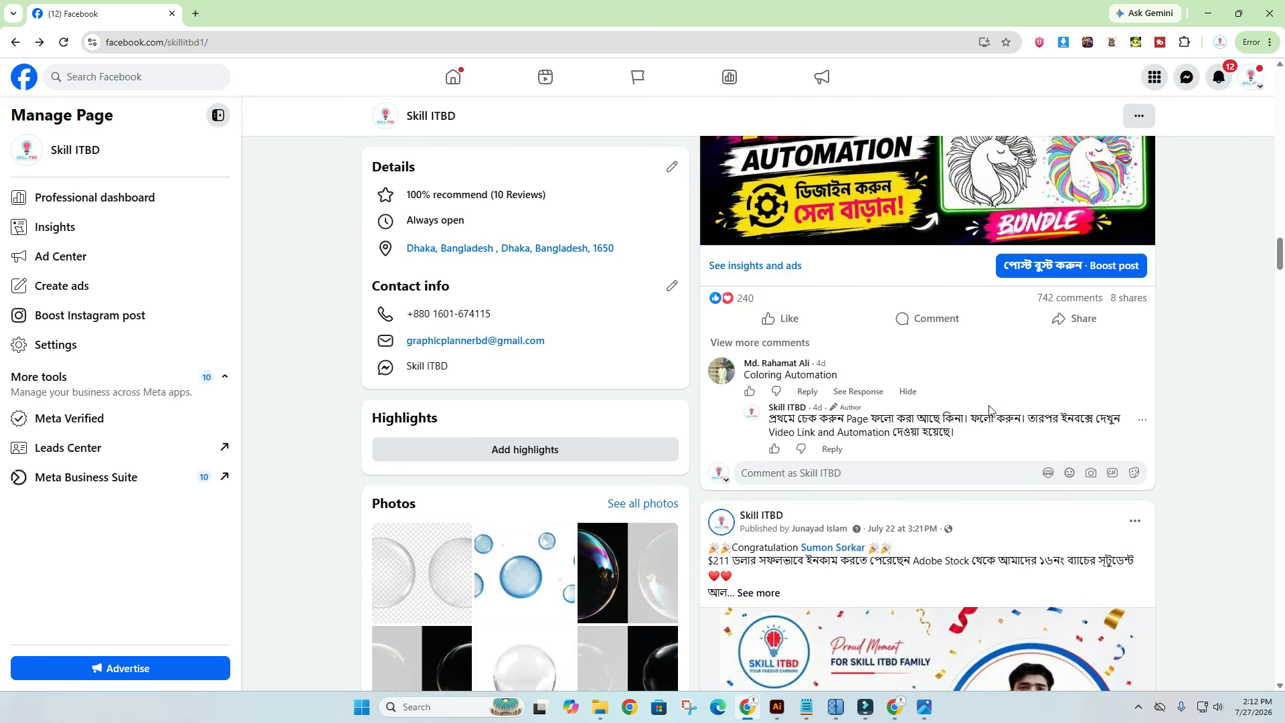